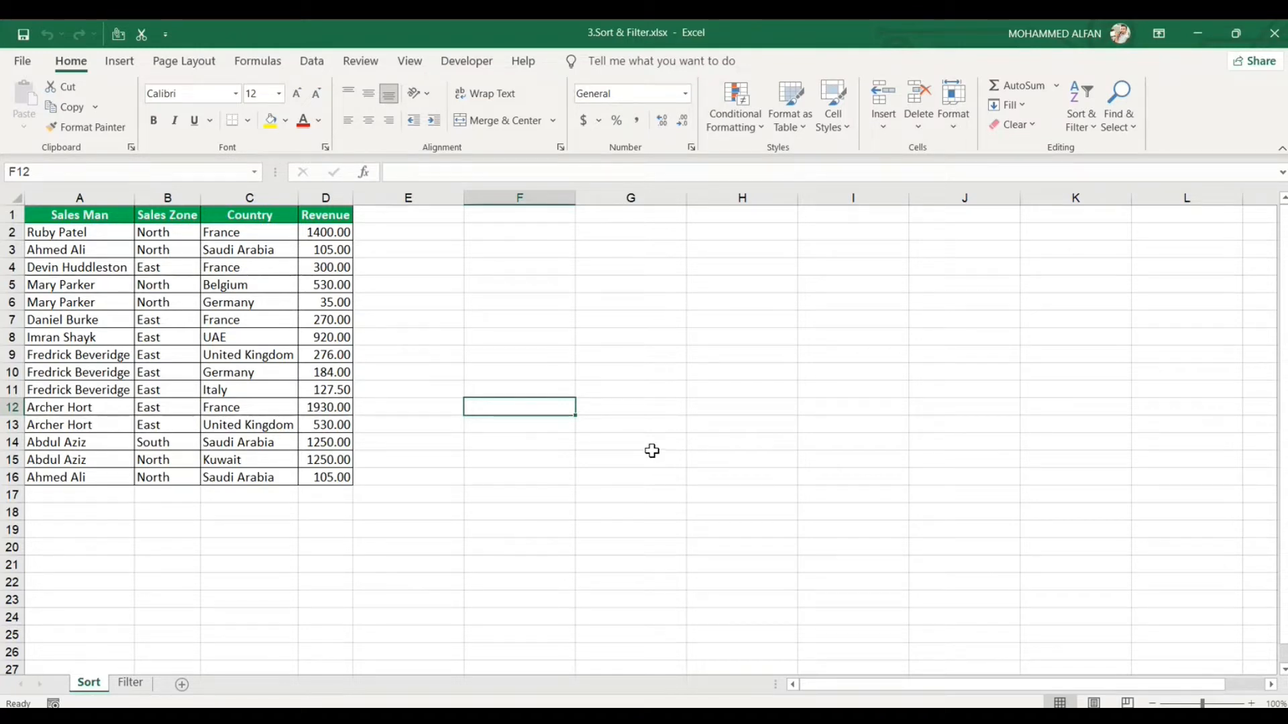
Sort the sales table by the Sales Zone column from A to Z, and undo the sort
{"action": "left_click", "coordinate": [647, 342]}
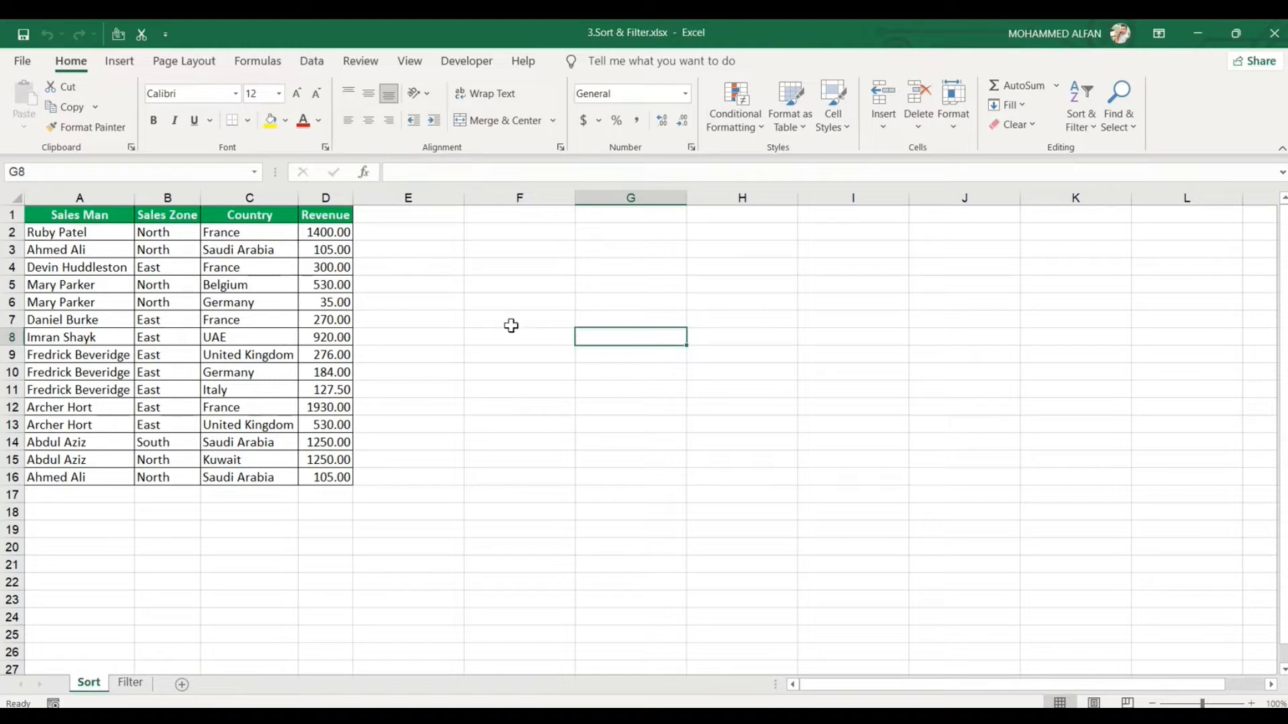
{"action": "left_click", "coordinate": [177, 238]}
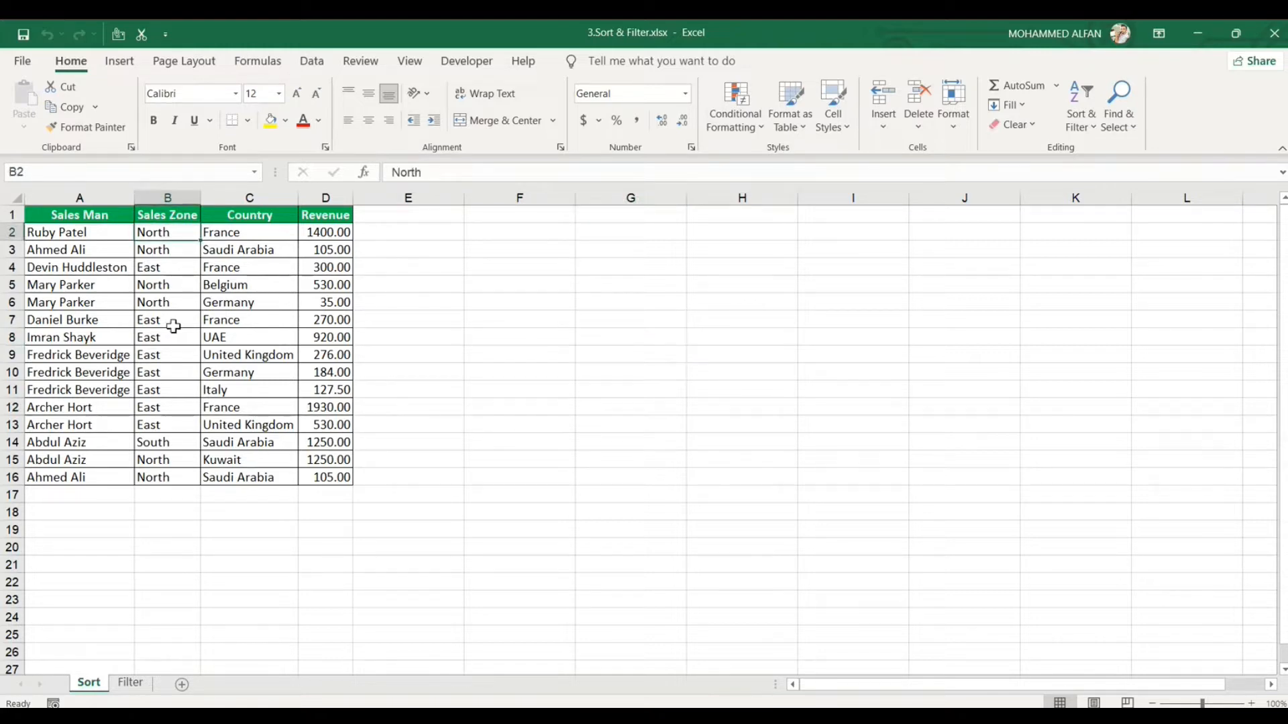
{"action": "right_click", "coordinate": [169, 232]}
{"action": "mouse_move", "coordinate": [287, 551]}
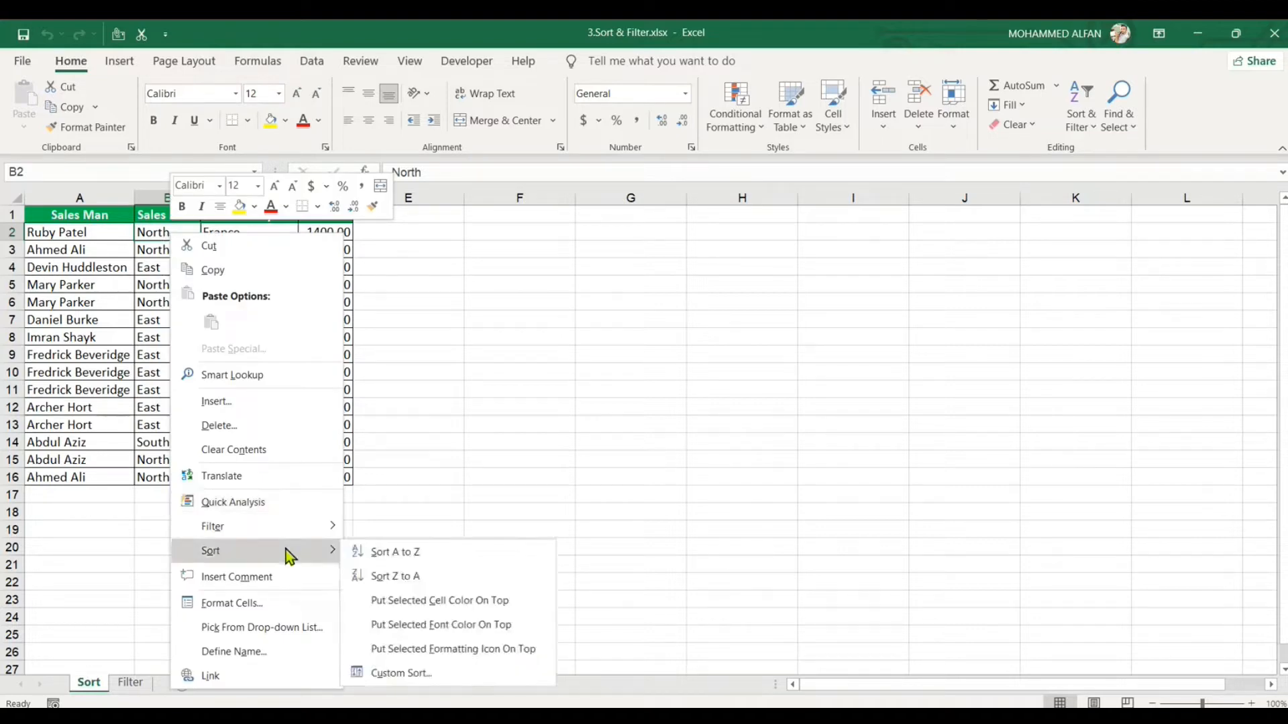
{"action": "left_click", "coordinate": [426, 557]}
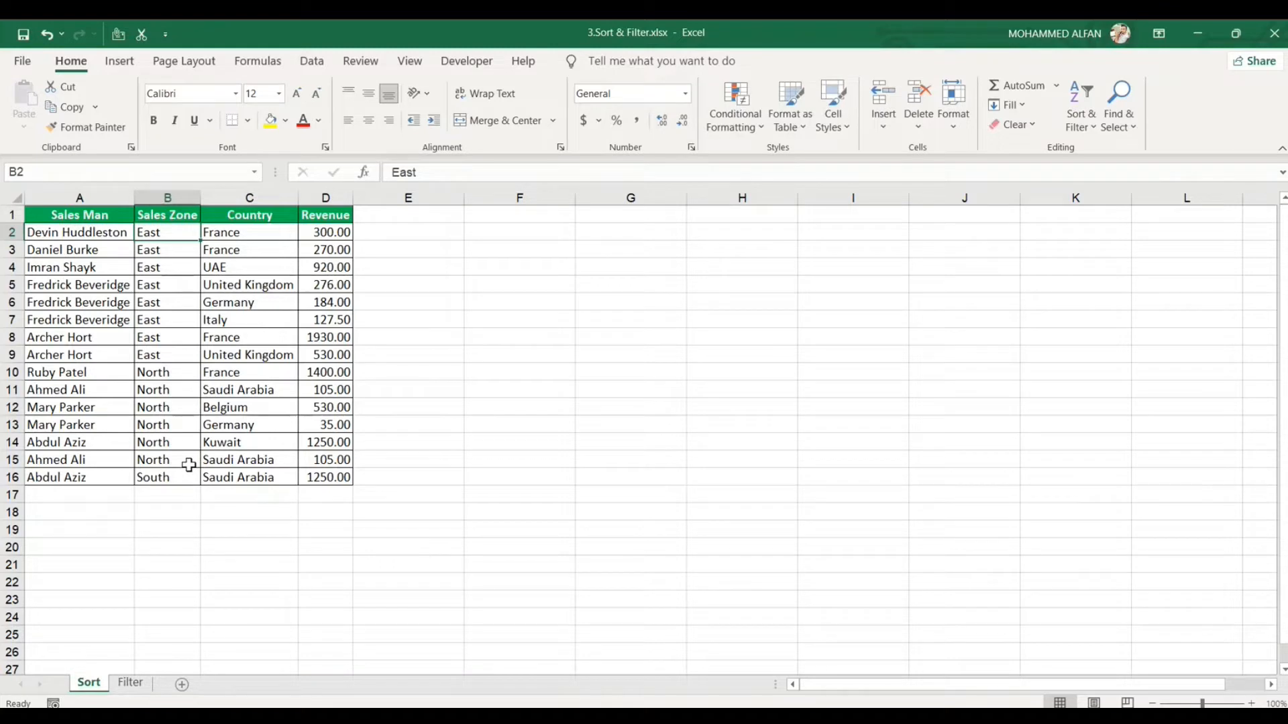
{"action": "key", "text": "ctrl+z"}
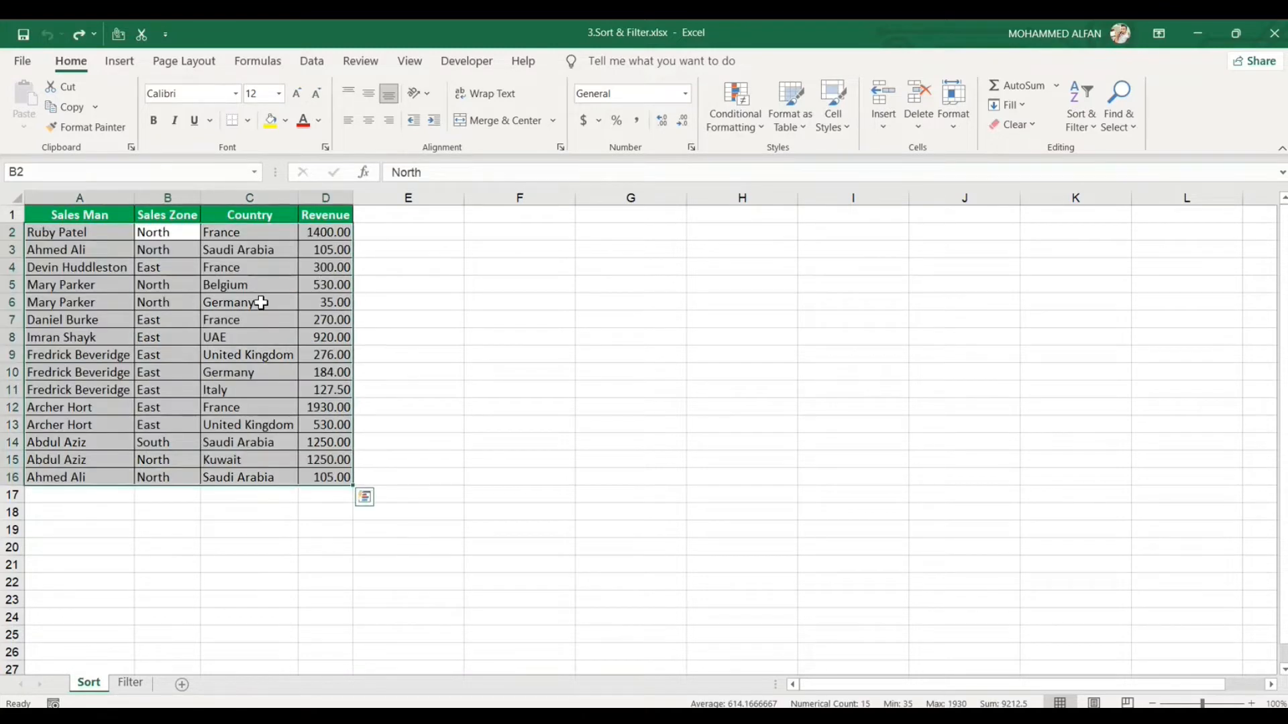
Open the Sort settings for the sales data and choose Sales Man as the column to sort by
{"action": "left_click", "coordinate": [315, 62]}
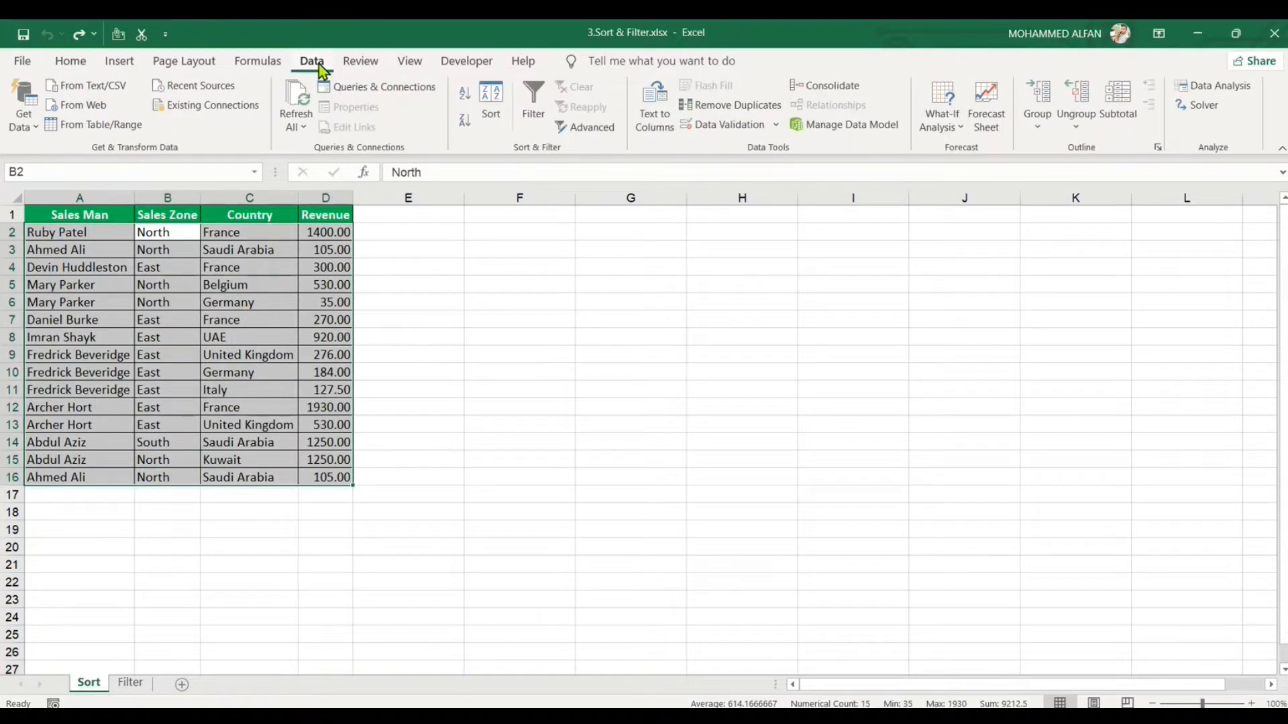
{"action": "left_click", "coordinate": [489, 121]}
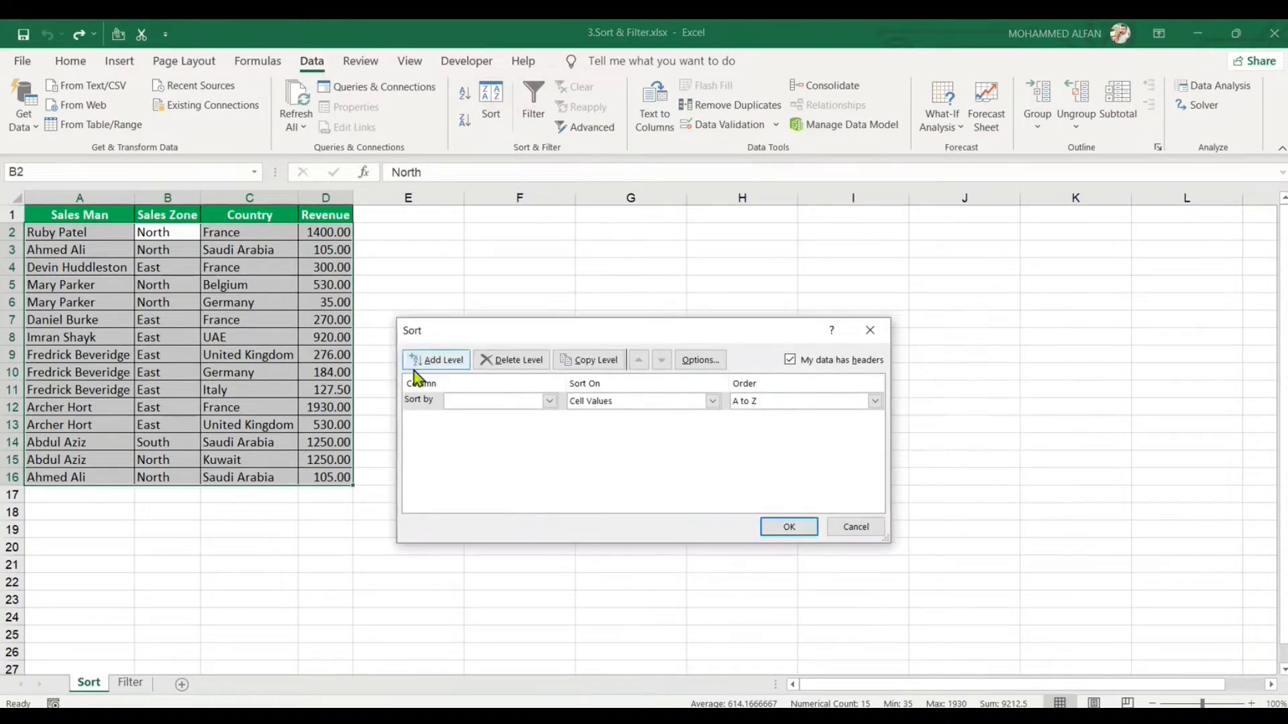
{"action": "left_click_drag", "start_coordinate": [503, 339], "coordinate": [654, 310]}
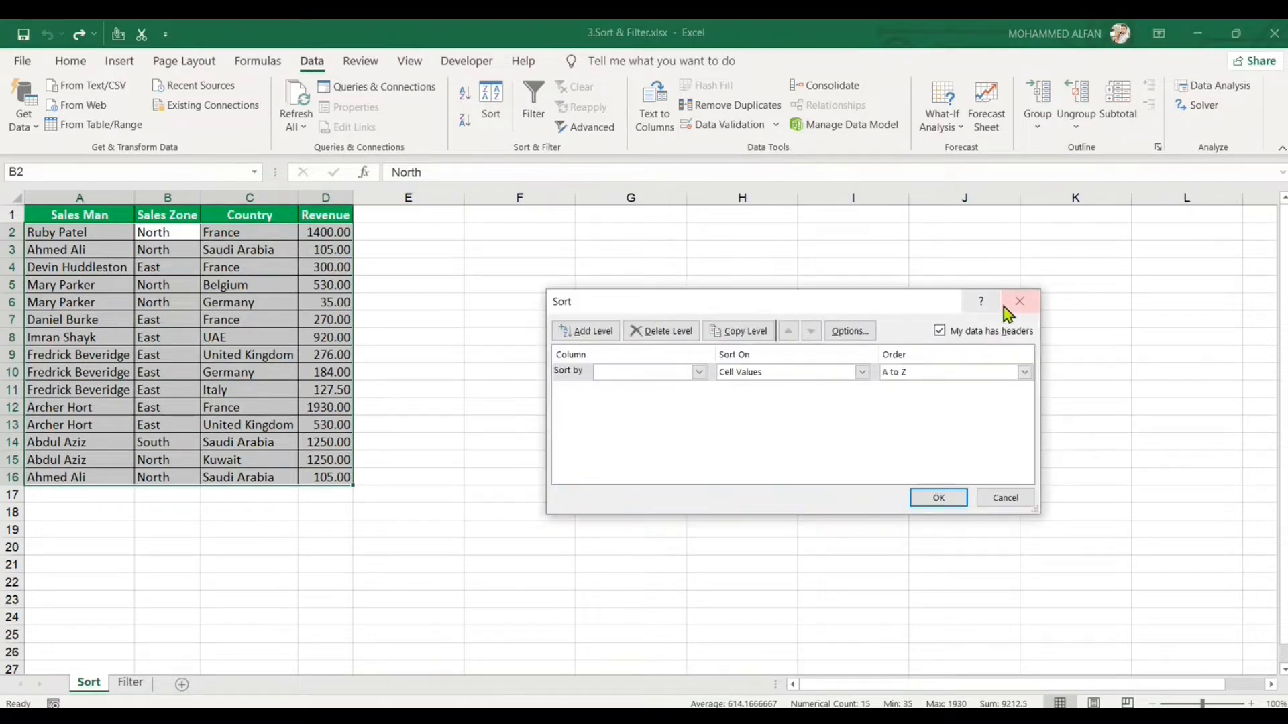
{"action": "left_click", "coordinate": [698, 372]}
{"action": "left_click", "coordinate": [656, 388]}
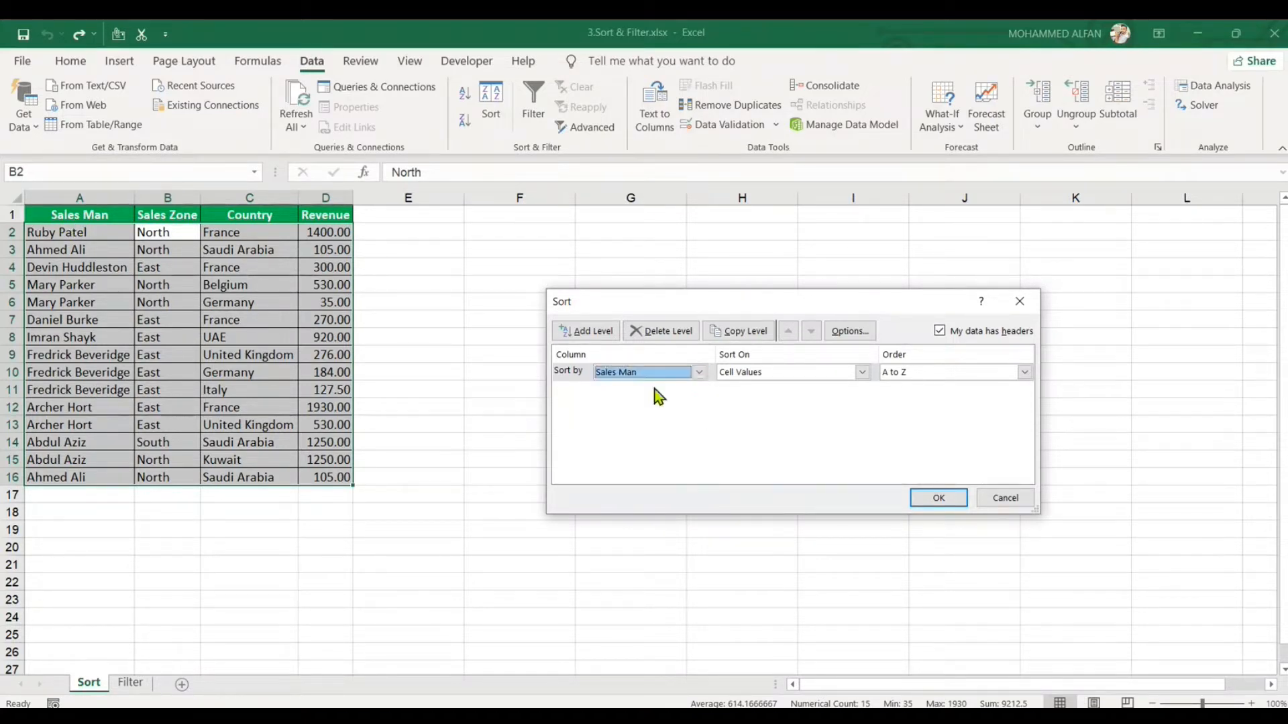
{"action": "left_click", "coordinate": [698, 373]}
{"action": "left_click", "coordinate": [654, 387]}
Turn off the option for data with headers, view the generic column choices, and turn the option back on
{"action": "left_click", "coordinate": [940, 332]}
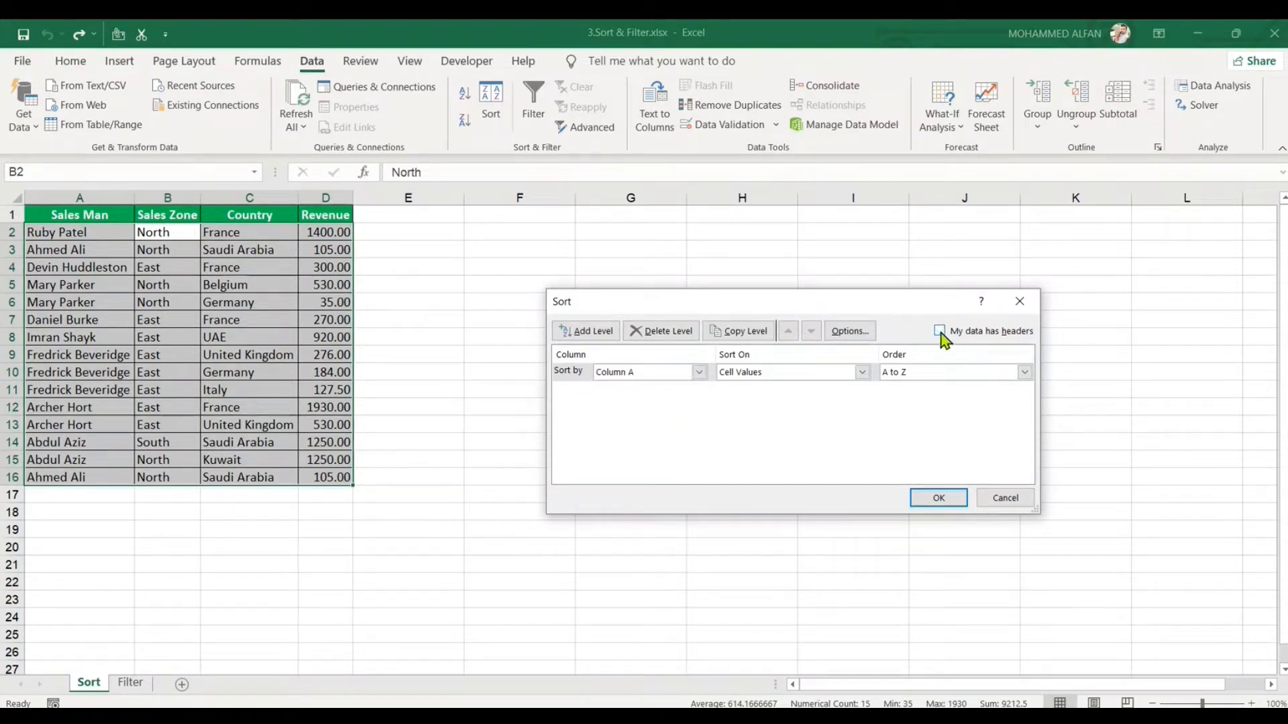
{"action": "left_click", "coordinate": [699, 373]}
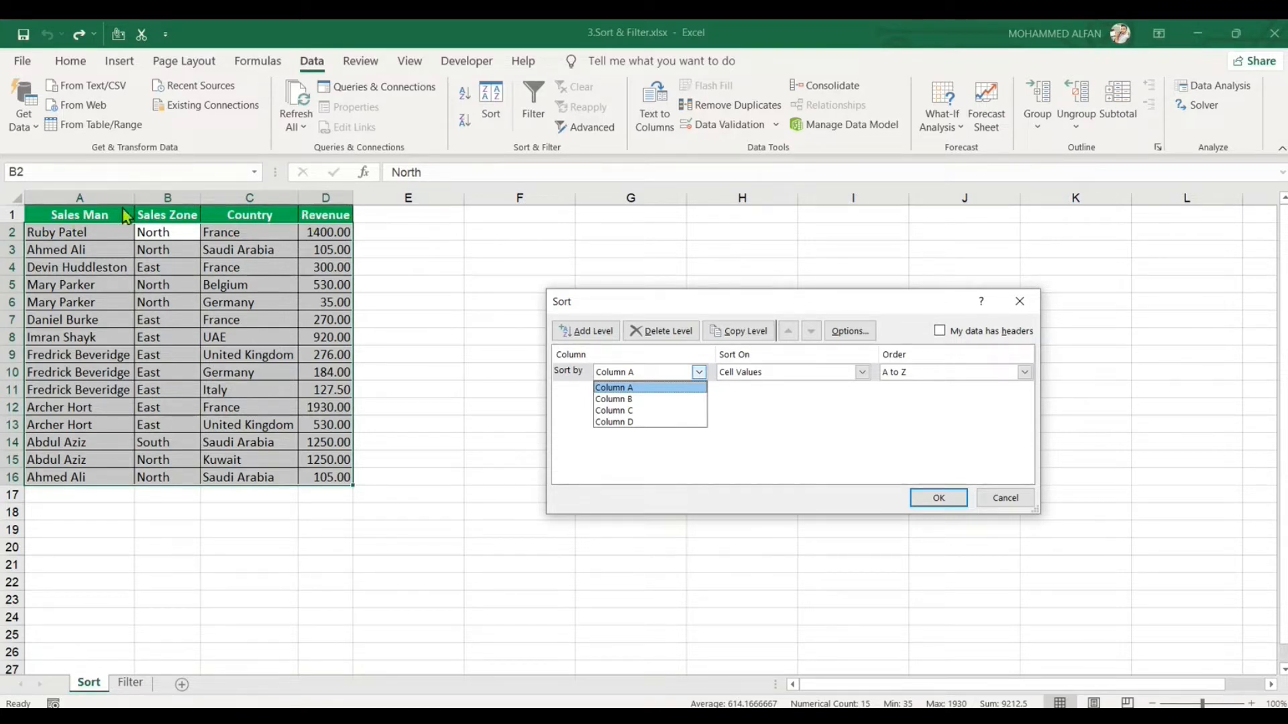
{"action": "left_click", "coordinate": [940, 332]}
{"action": "left_click", "coordinate": [940, 333]}
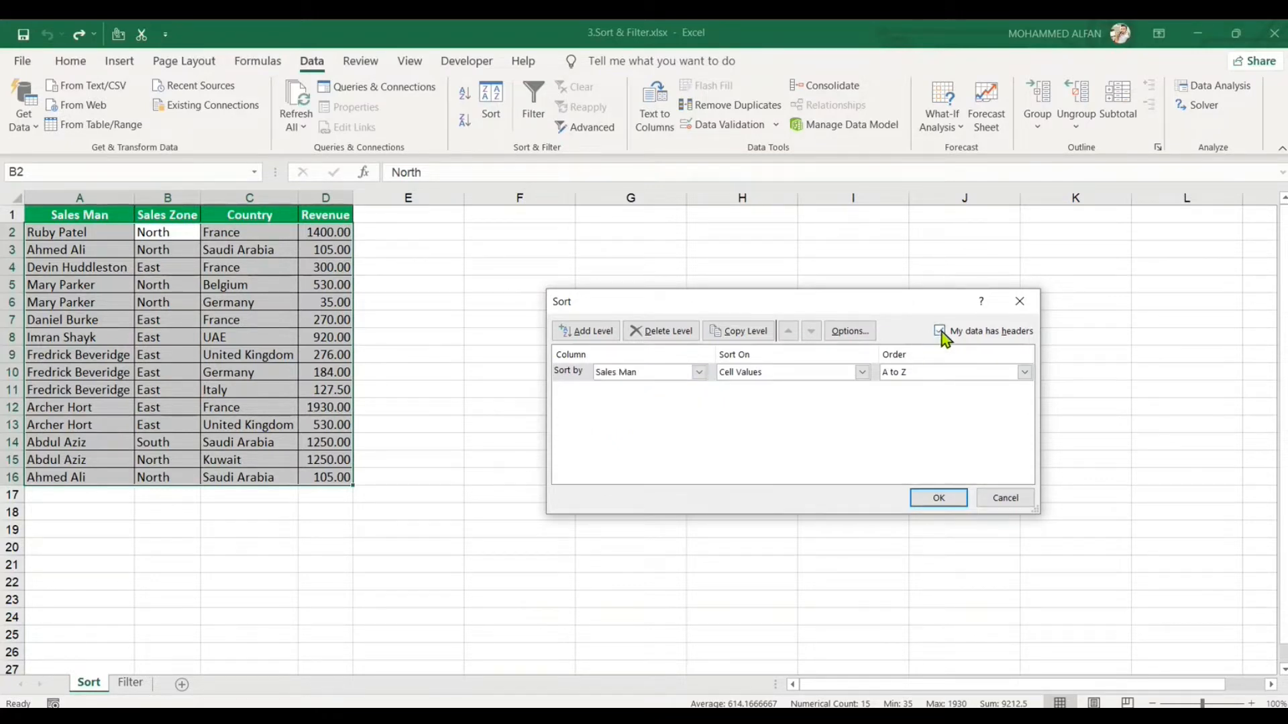
Apply the sort by Sales Man on cell values from A to Z, and undo it
{"action": "left_click", "coordinate": [698, 373]}
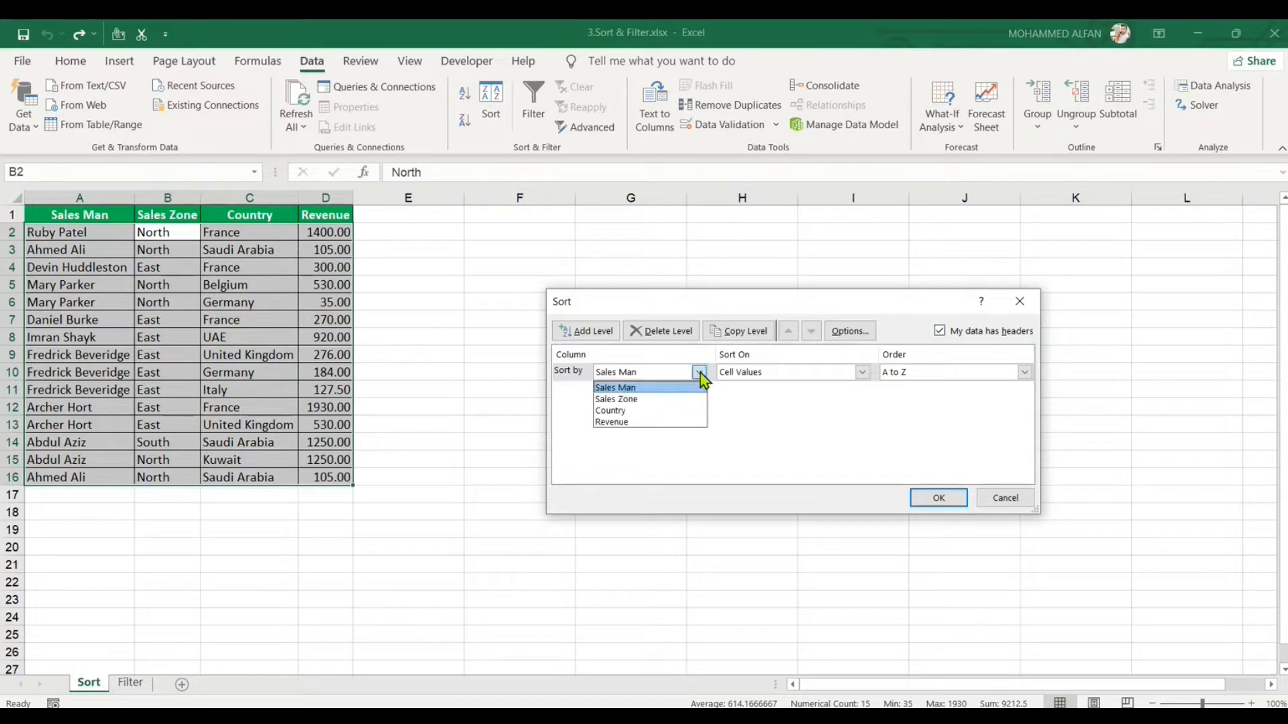
{"action": "left_click", "coordinate": [649, 389]}
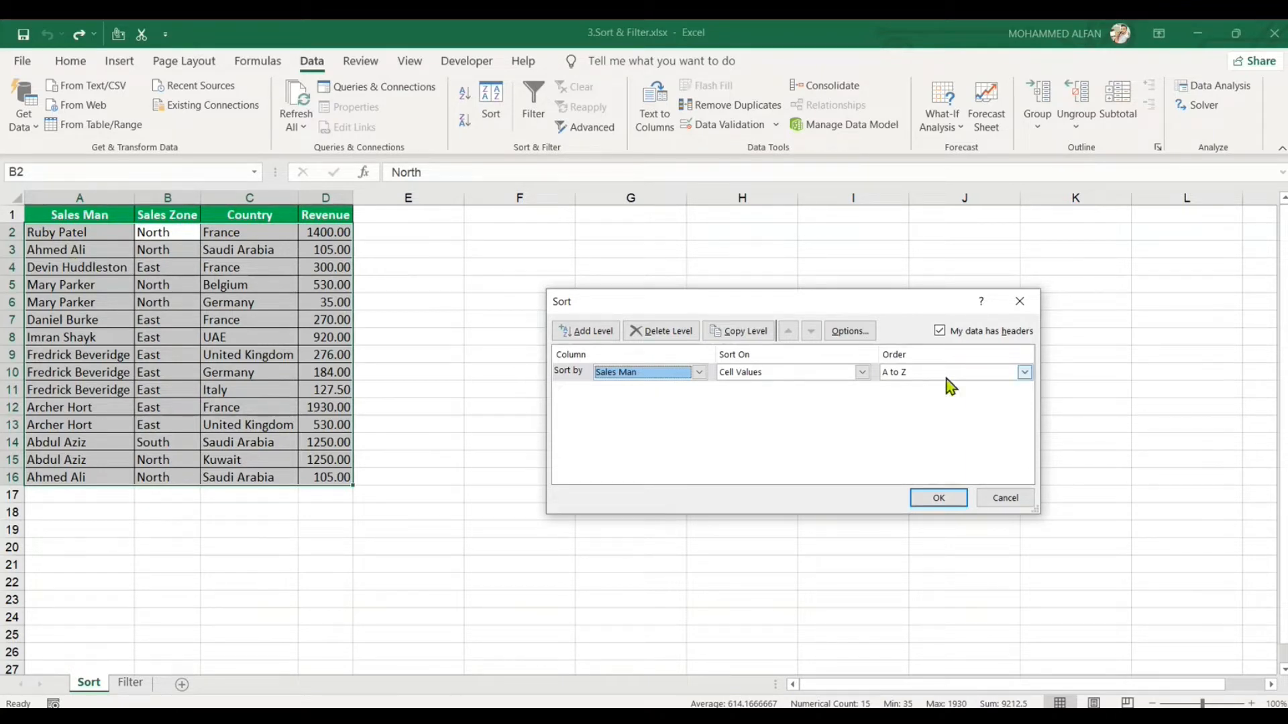
{"action": "left_click", "coordinate": [943, 497]}
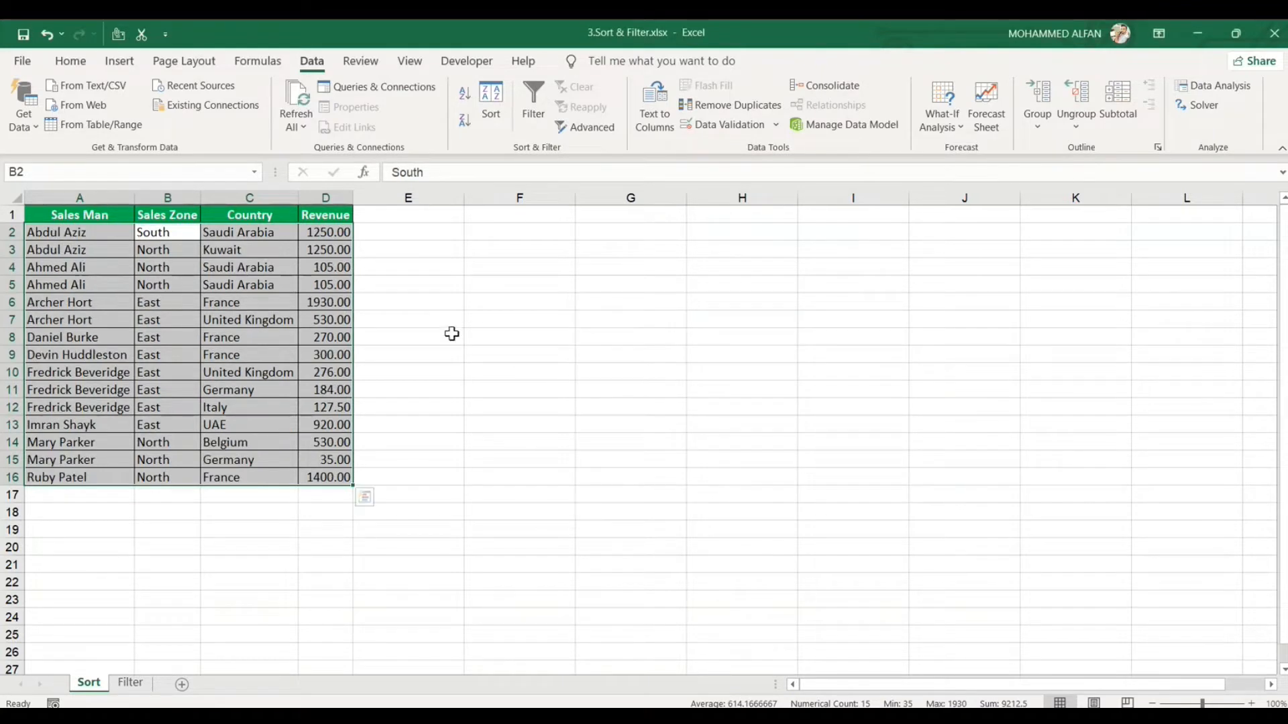
{"action": "key", "text": "ctrl+z"}
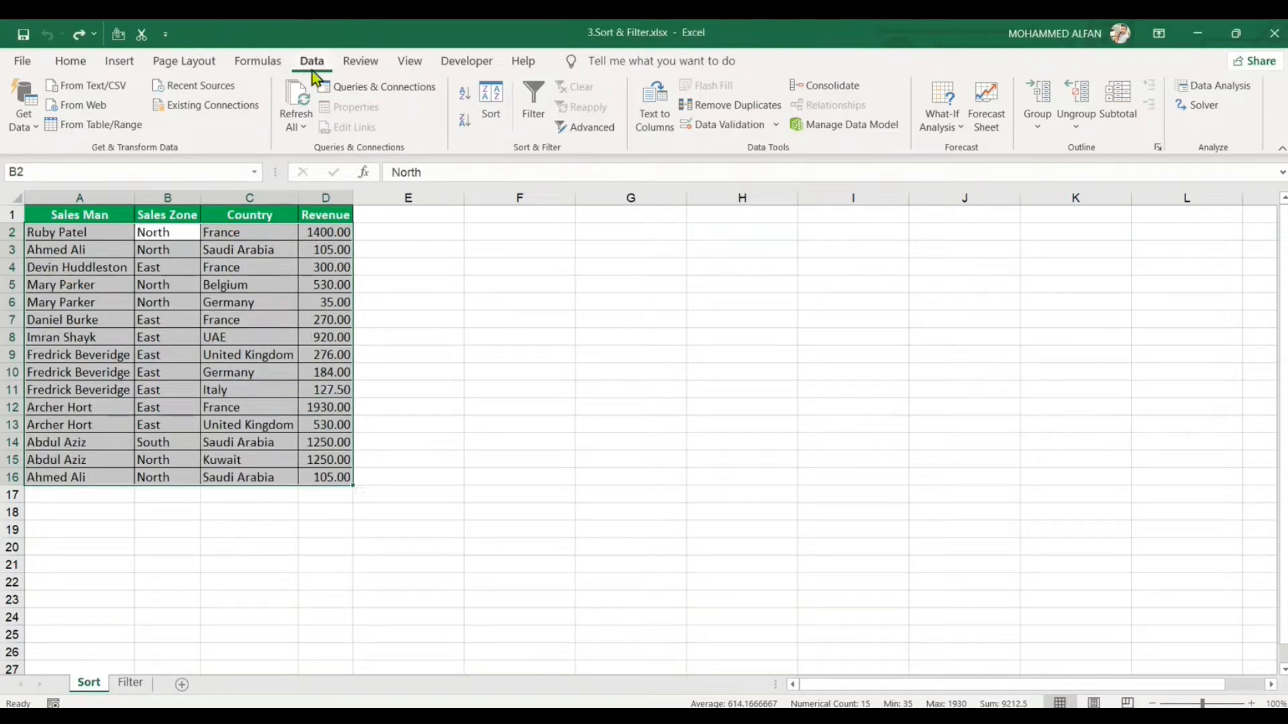
Apply a custom sort by Sales Zone on cell values from A to Z, and undo it
{"action": "left_click", "coordinate": [492, 107]}
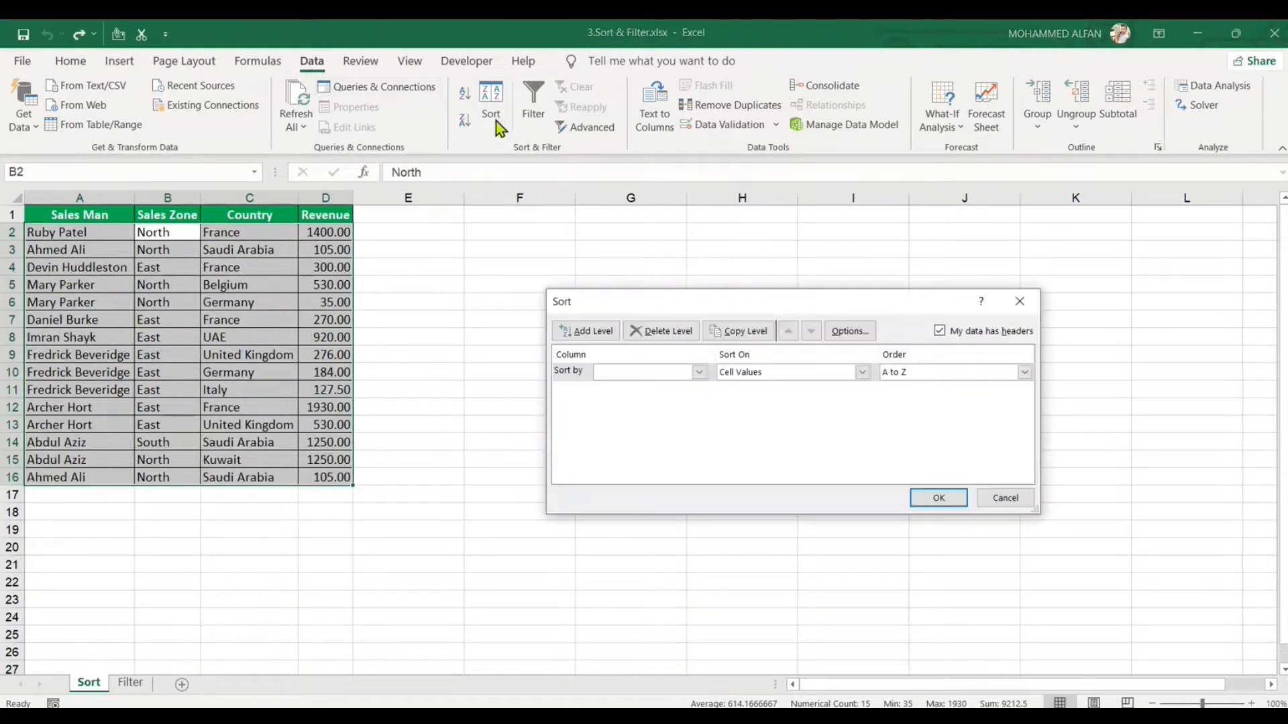
{"action": "left_click", "coordinate": [700, 372]}
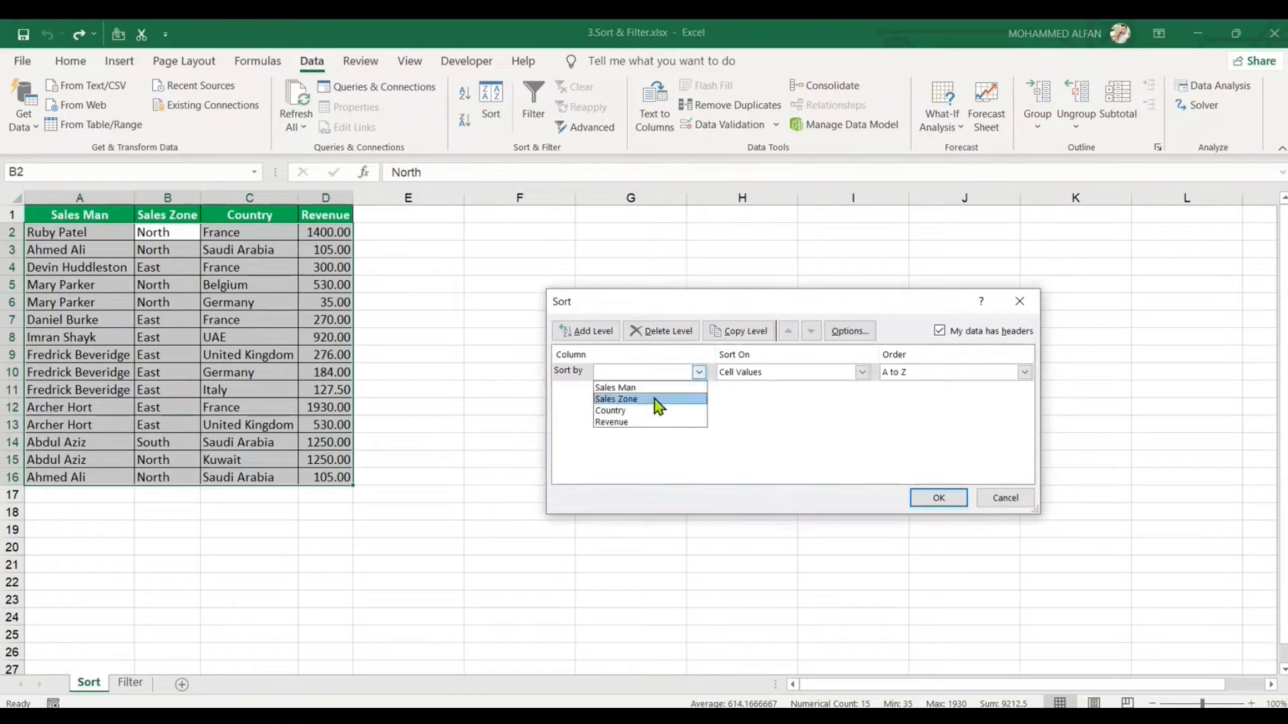
{"action": "left_click", "coordinate": [658, 405]}
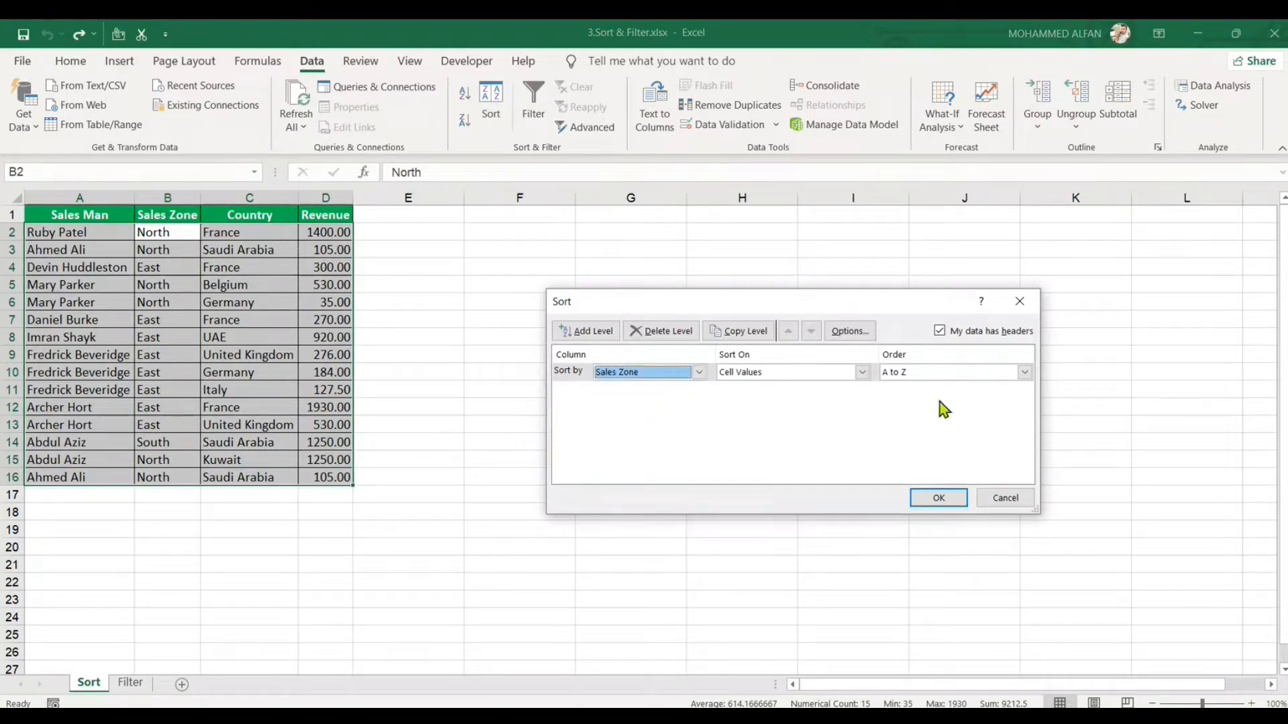
{"action": "left_click", "coordinate": [962, 497]}
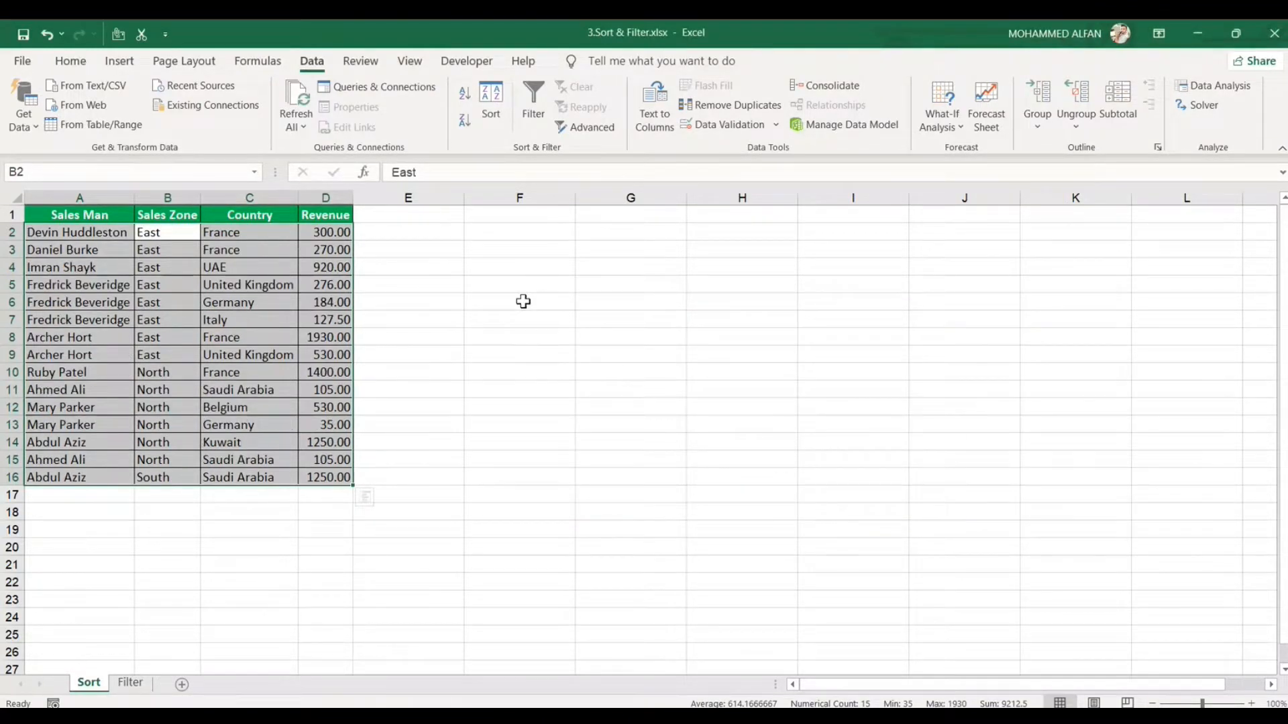
{"action": "key", "text": "ctrl+z"}
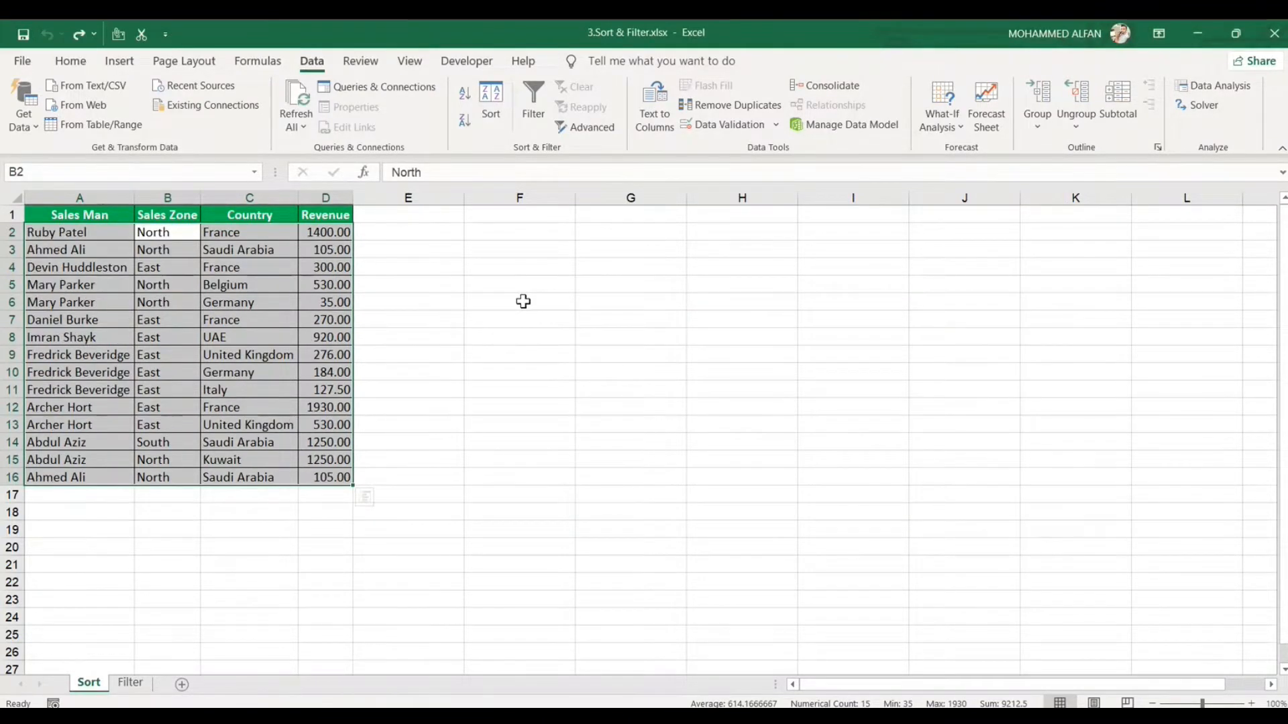
Apply a custom sort by Revenue on cell values from Smallest to Largest, and undo it
{"action": "left_click", "coordinate": [488, 129]}
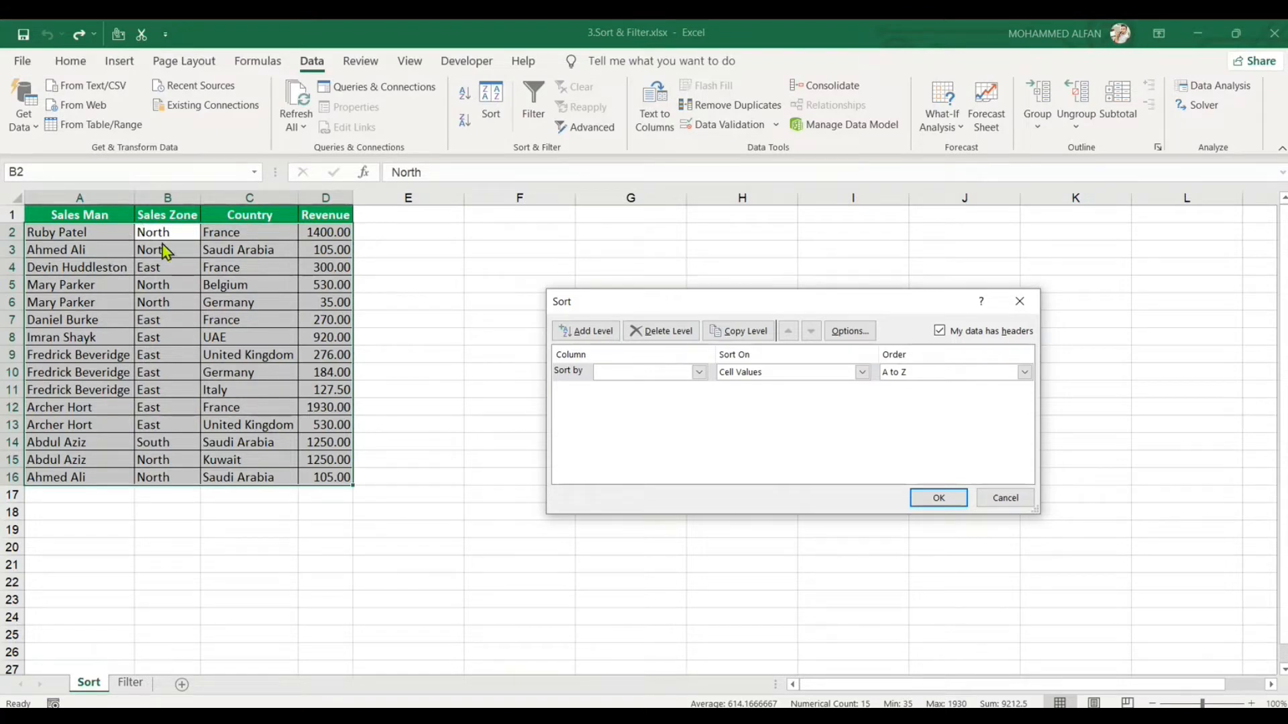
{"action": "left_click", "coordinate": [699, 372]}
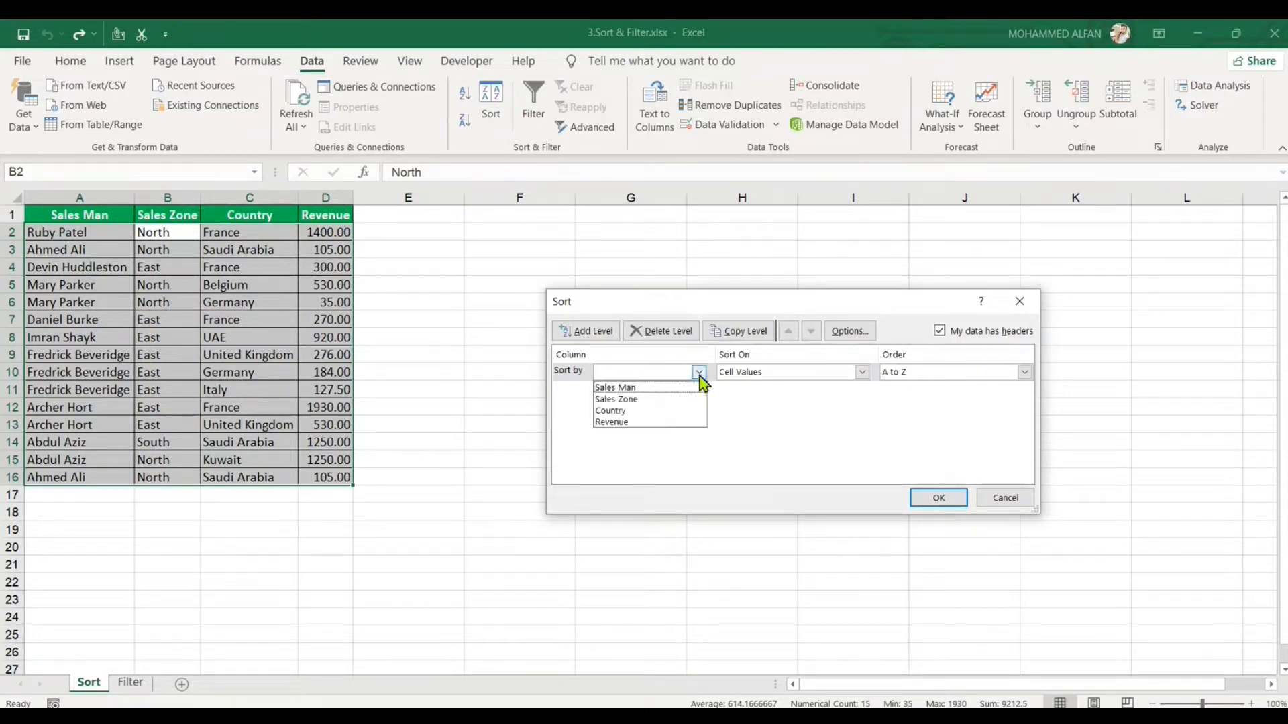
{"action": "left_click", "coordinate": [648, 424]}
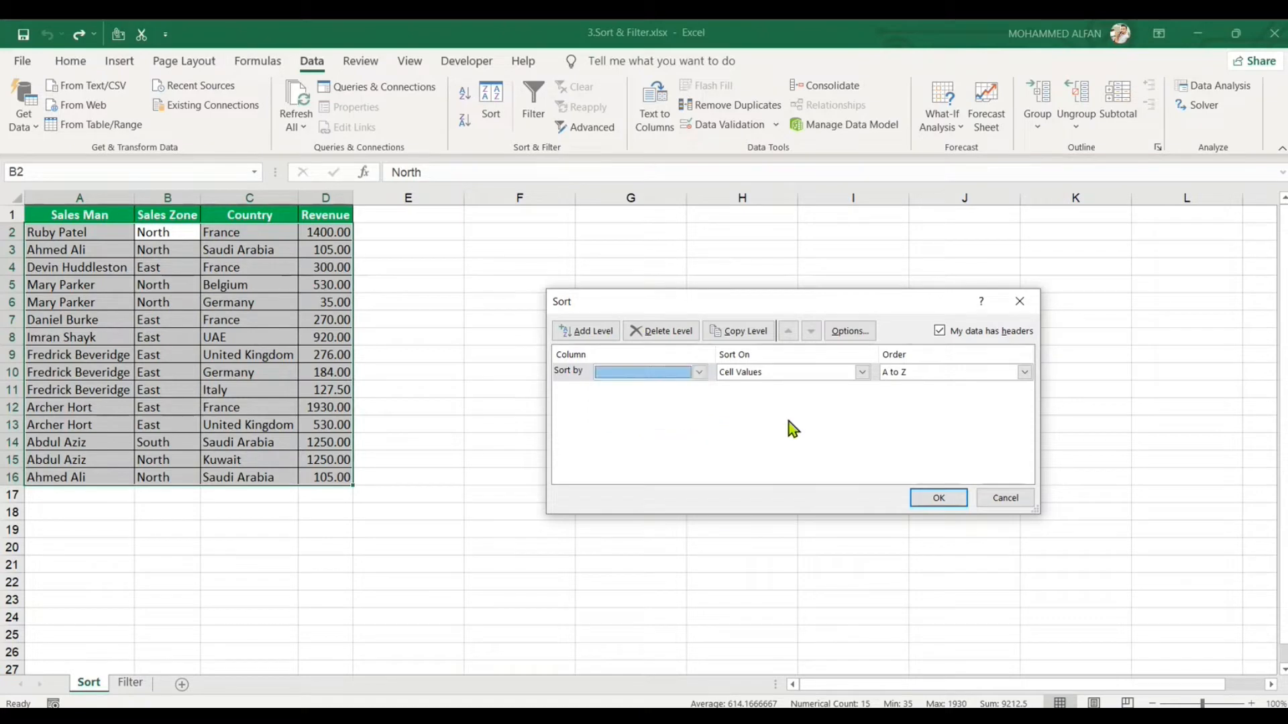
{"action": "left_click", "coordinate": [699, 372]}
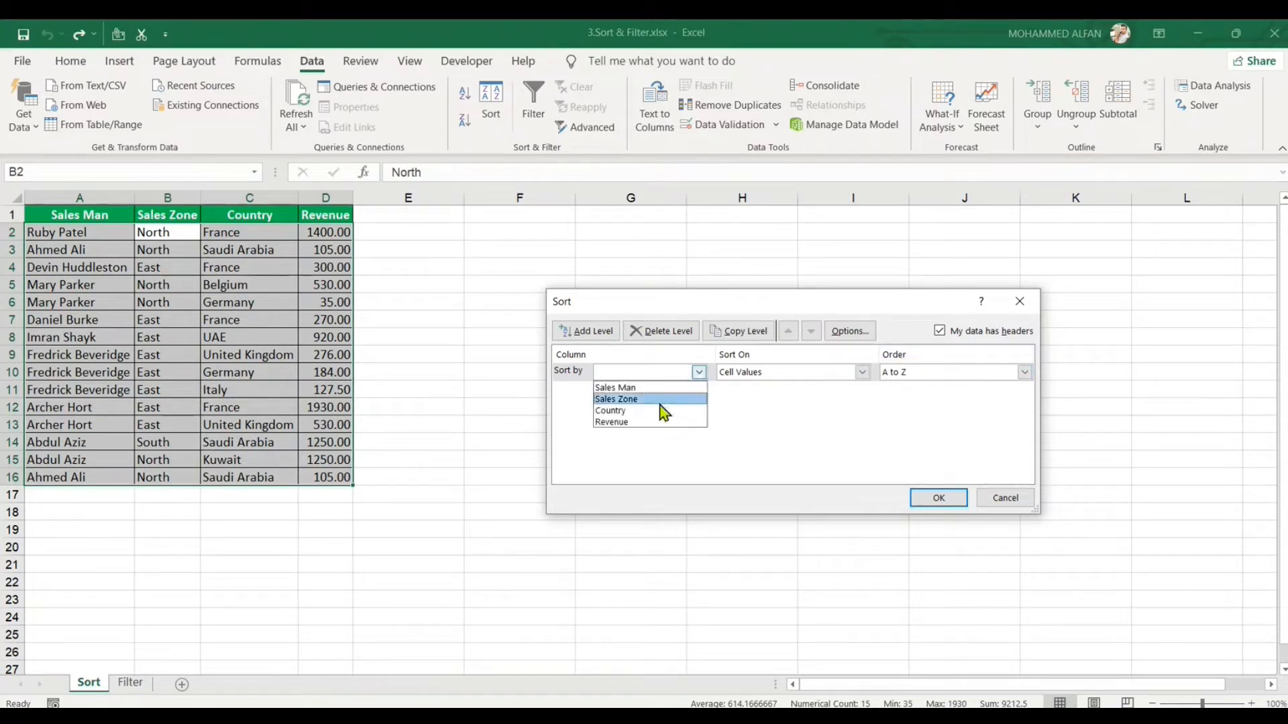
{"action": "left_click", "coordinate": [660, 424]}
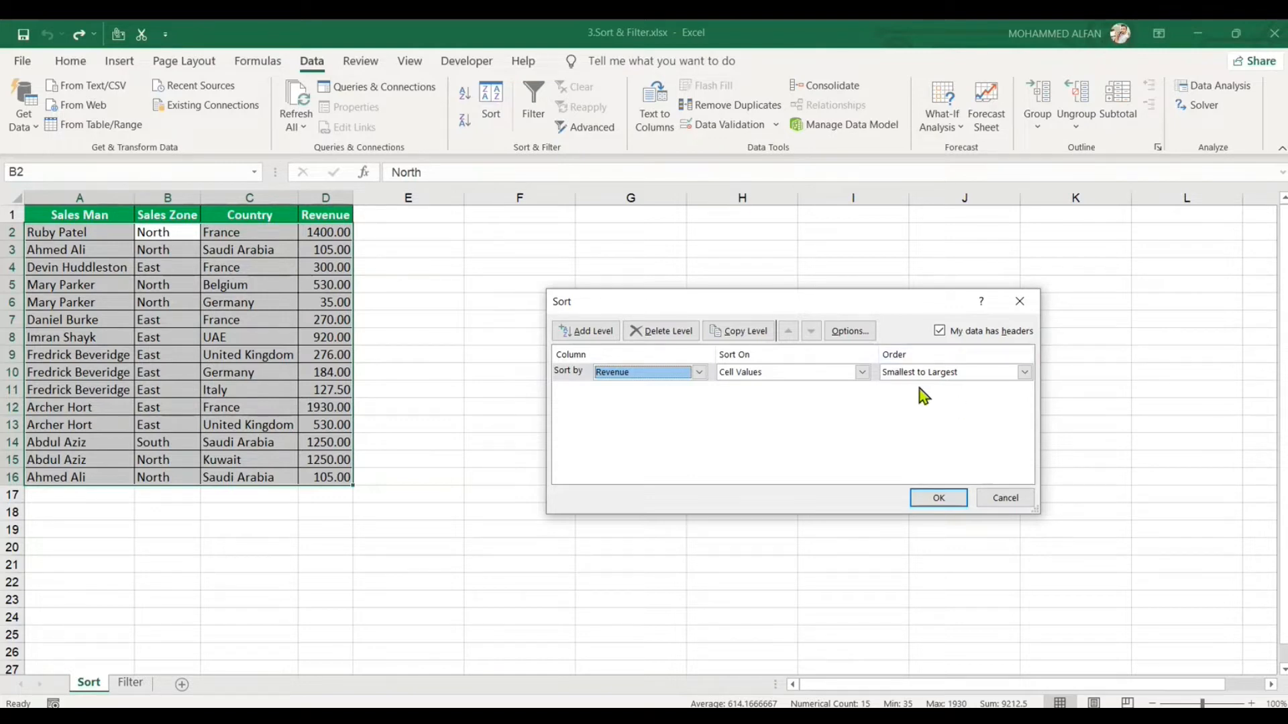
{"action": "left_click", "coordinate": [1024, 373]}
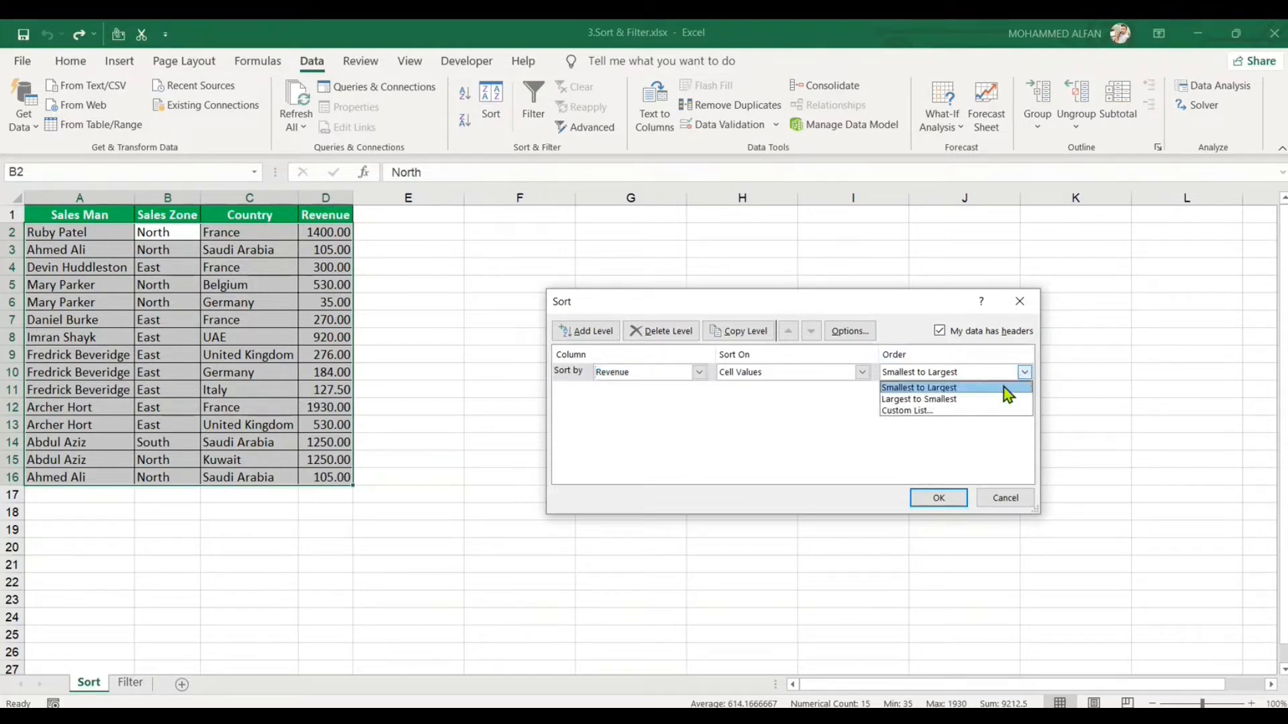
{"action": "left_click", "coordinate": [994, 388]}
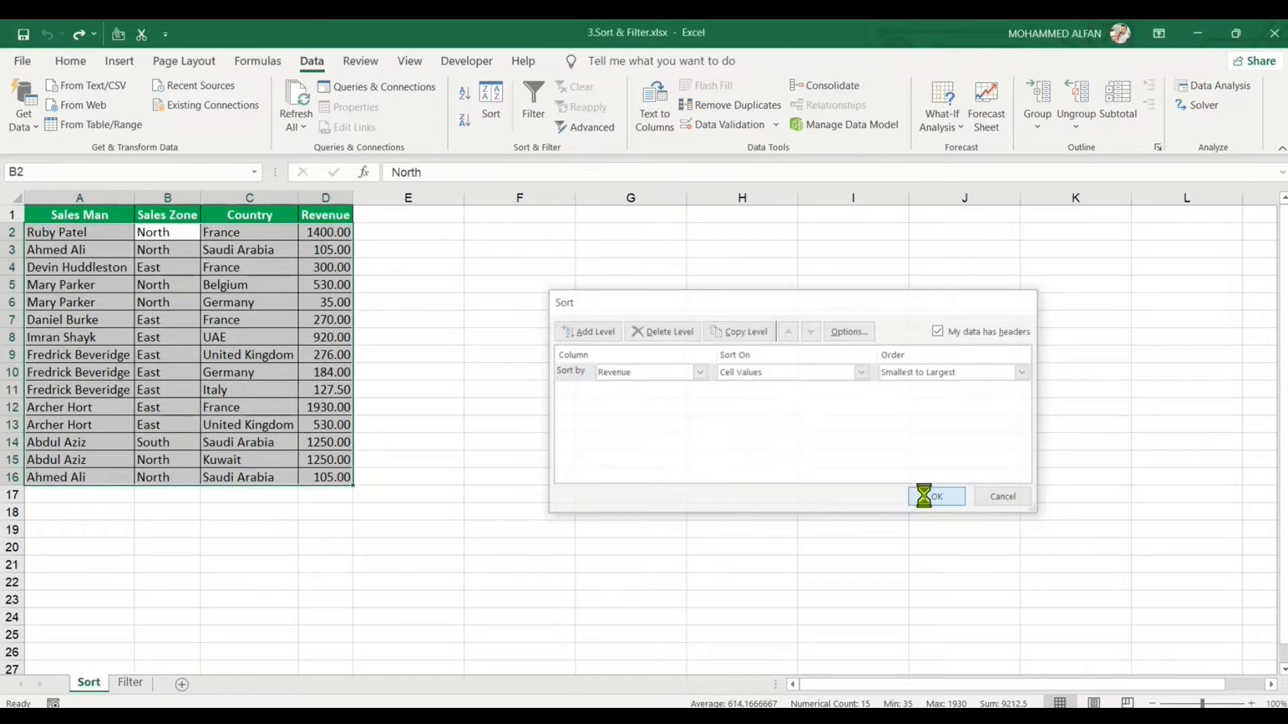
{"action": "left_click", "coordinate": [925, 496]}
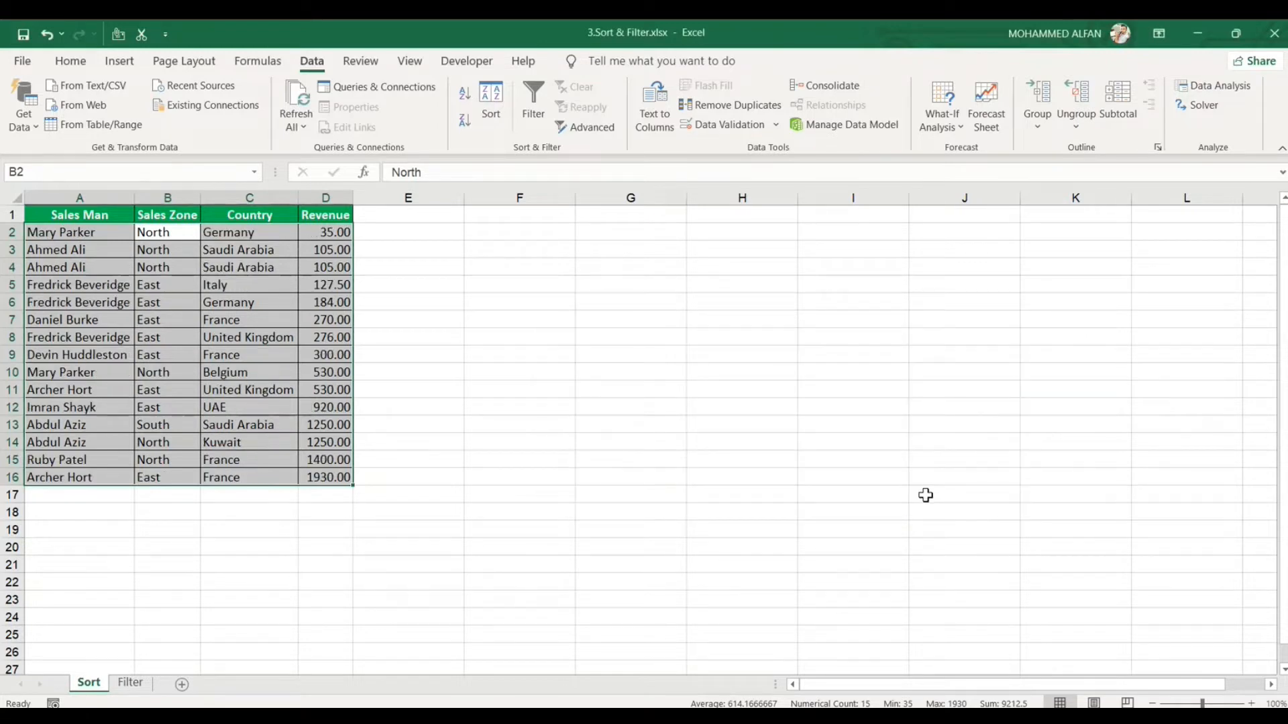
{"action": "key", "text": "ctrl+z"}
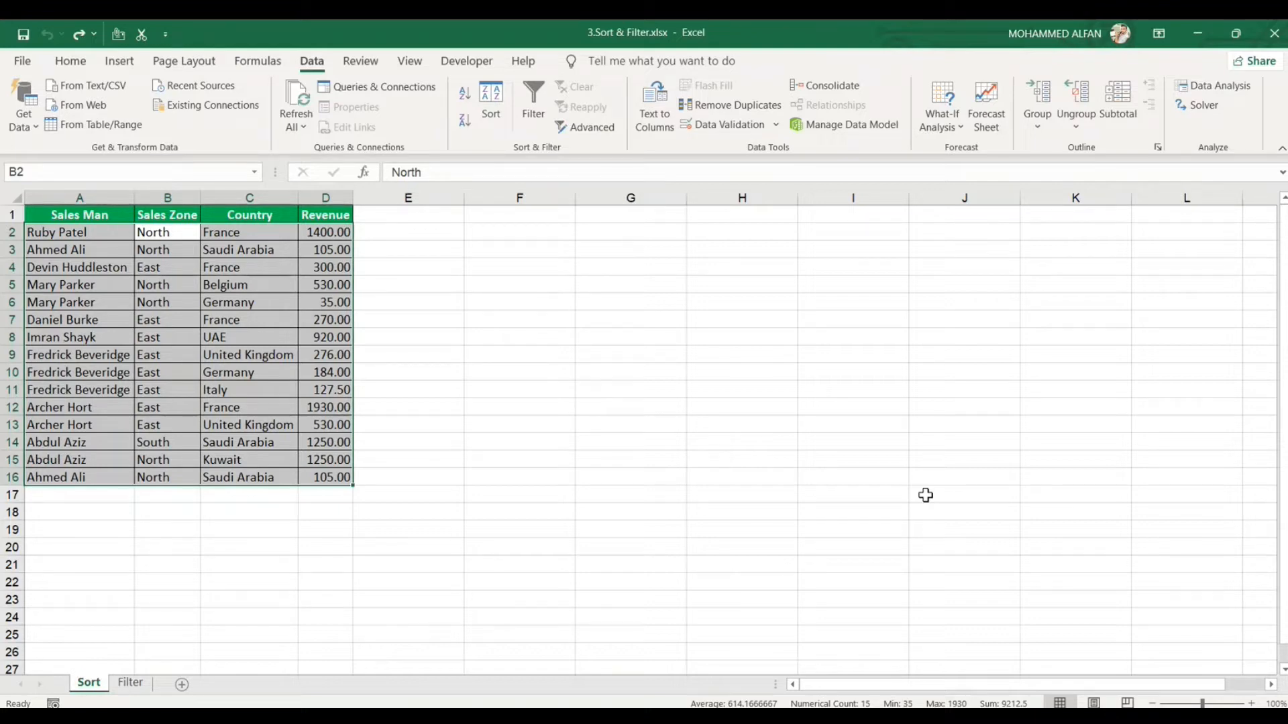
Sort the table on two levels: first by Sales Man from A to Z, and within that by Revenue from Smallest to Largest
{"action": "left_click", "coordinate": [508, 125]}
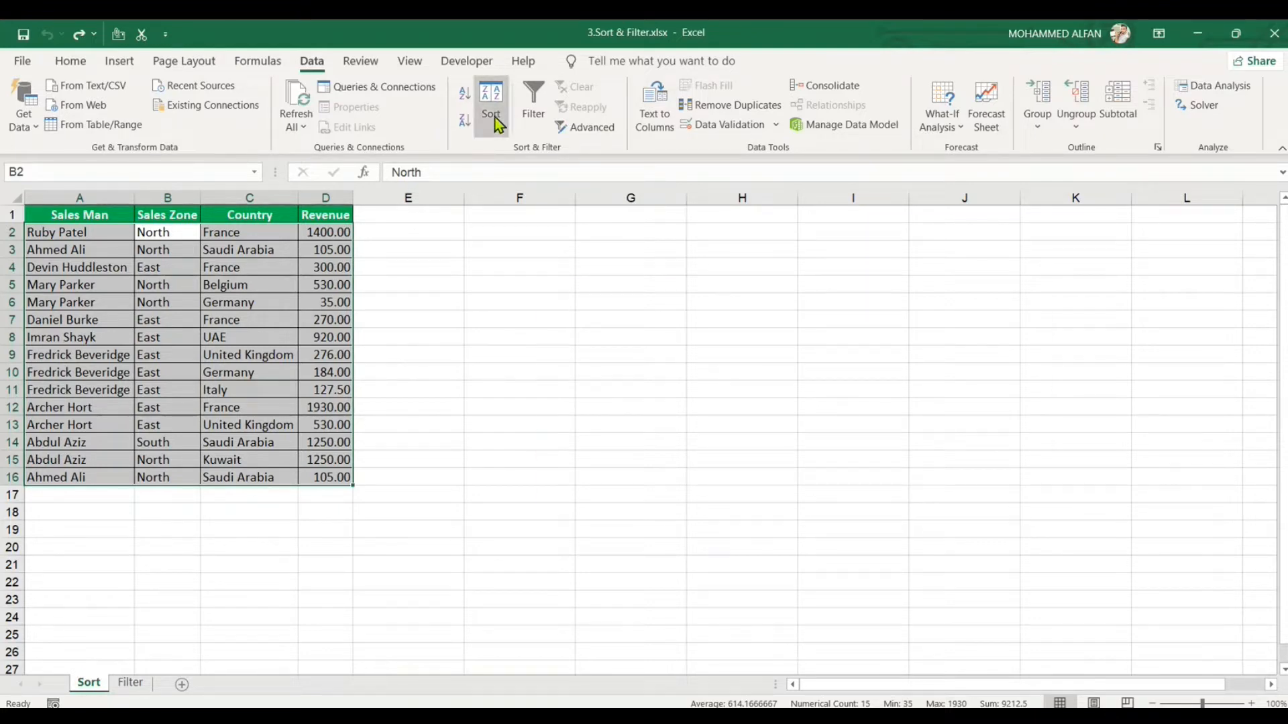
{"action": "left_click", "coordinate": [698, 376]}
{"action": "left_click", "coordinate": [666, 386]}
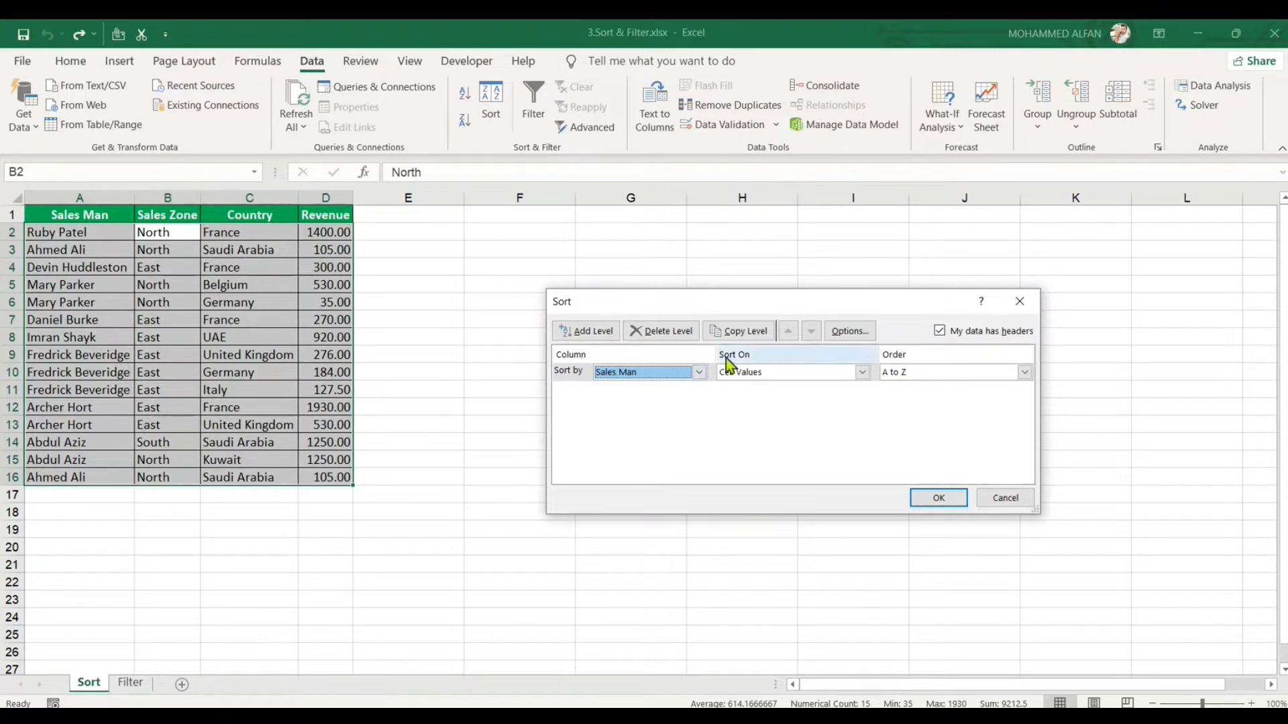
{"action": "left_click", "coordinate": [598, 337]}
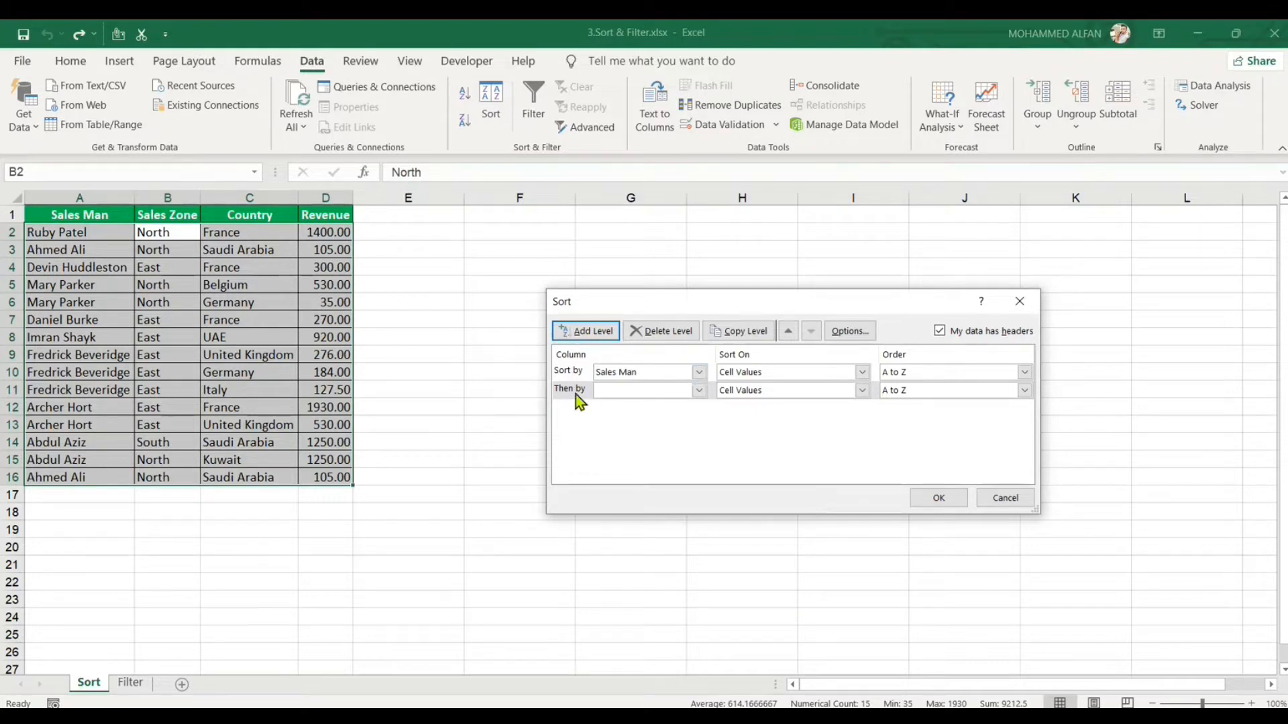
{"action": "left_click", "coordinate": [699, 391]}
{"action": "left_click", "coordinate": [628, 441]}
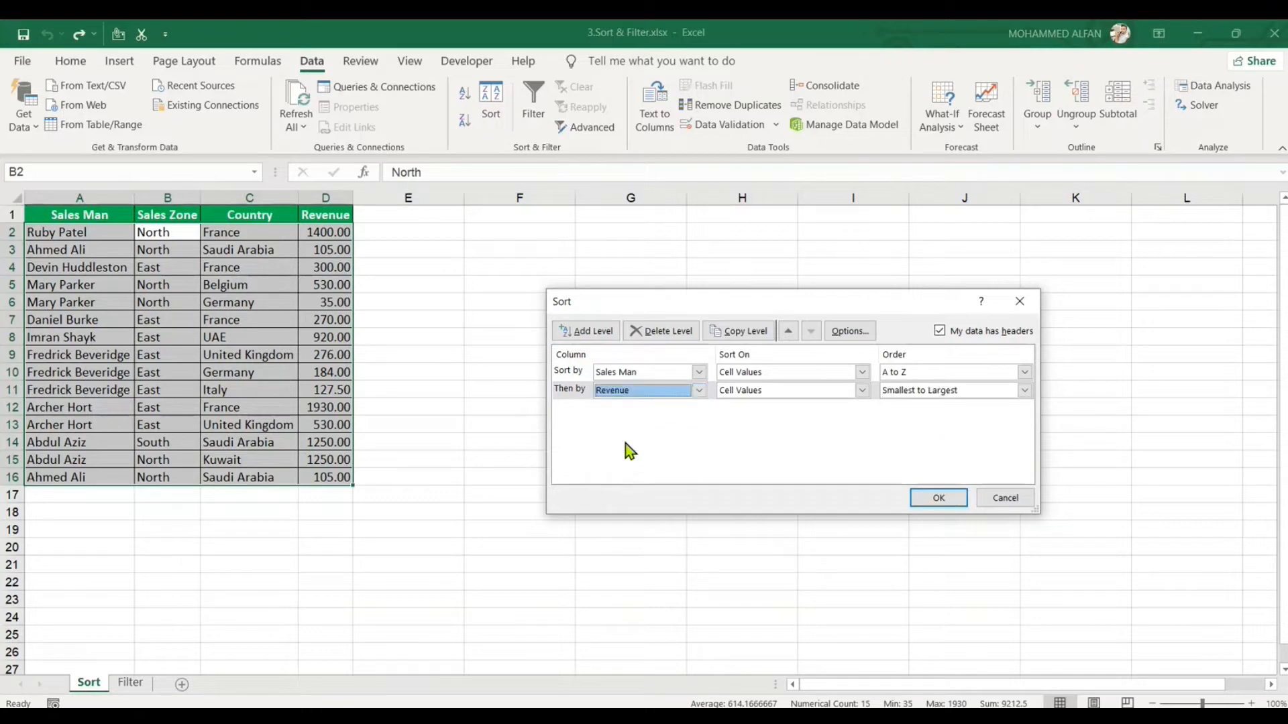
{"action": "left_click", "coordinate": [949, 499]}
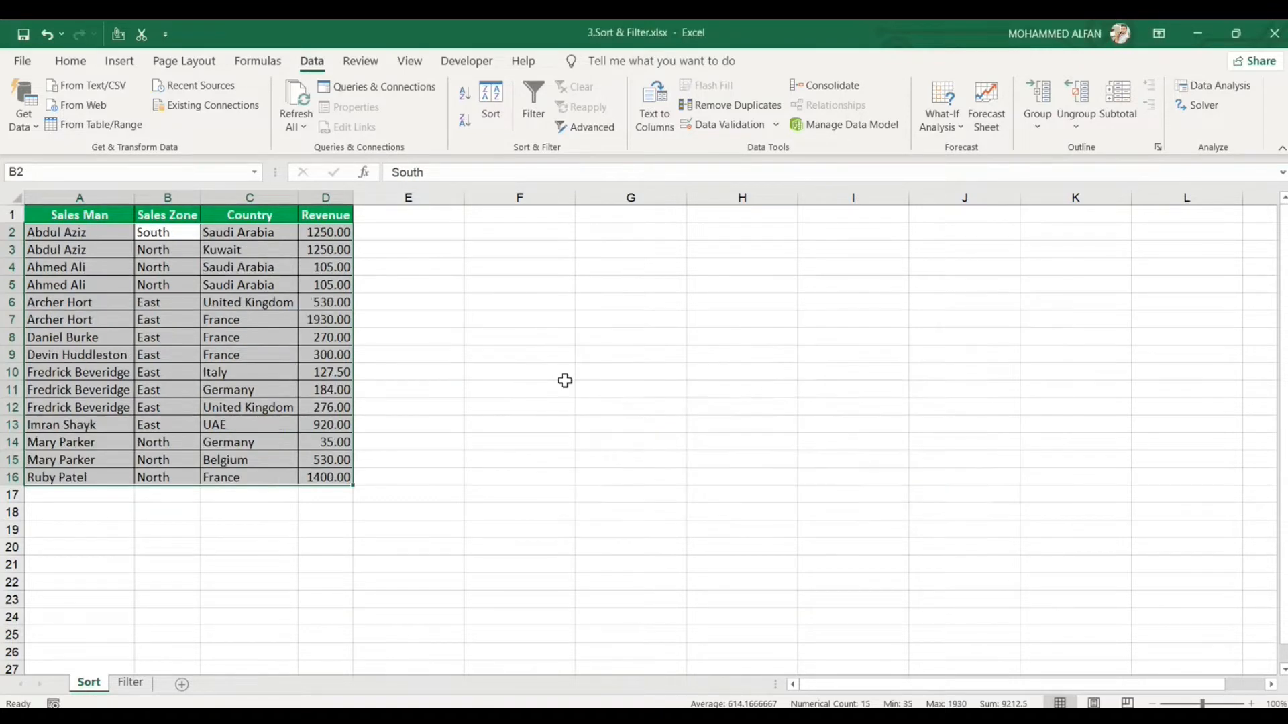
Examine the sorted rows of each repeated salesperson to compare the Revenue order within the same name
{"action": "left_click_drag", "start_coordinate": [82, 235], "coordinate": [313, 247]}
{"action": "left_click_drag", "start_coordinate": [79, 267], "coordinate": [324, 285]}
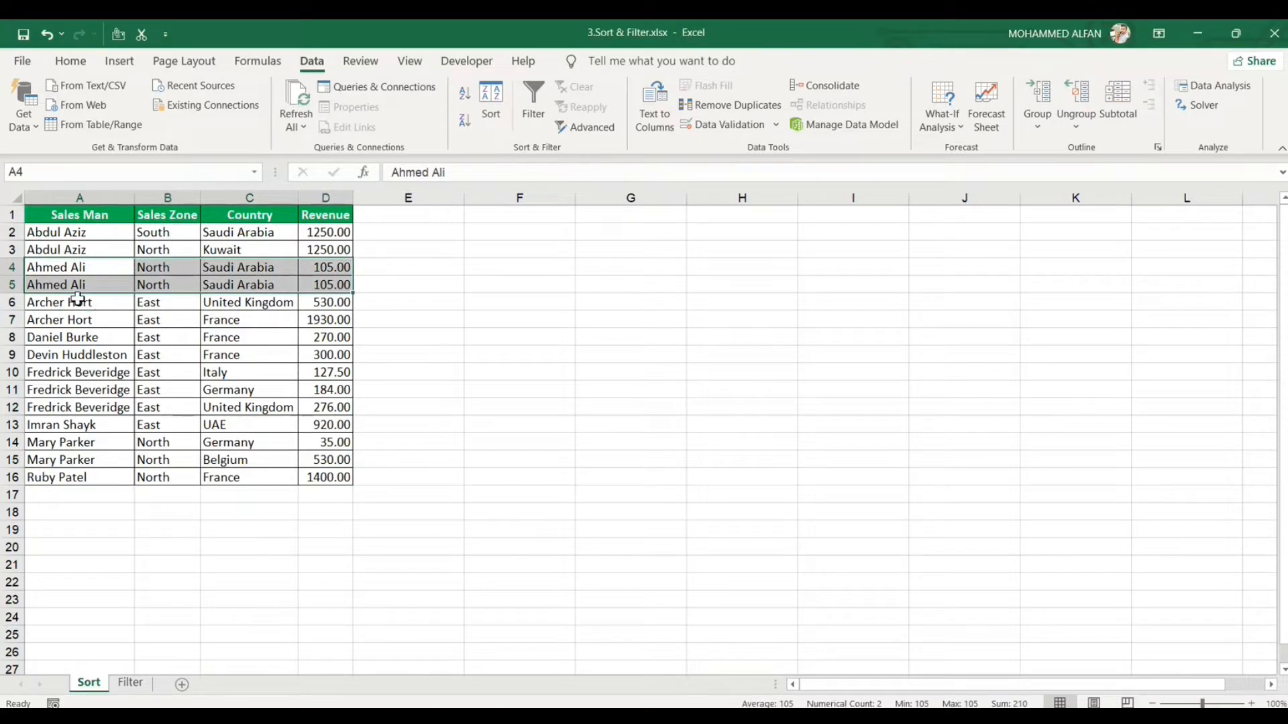
{"action": "left_click_drag", "start_coordinate": [81, 299], "coordinate": [337, 300]}
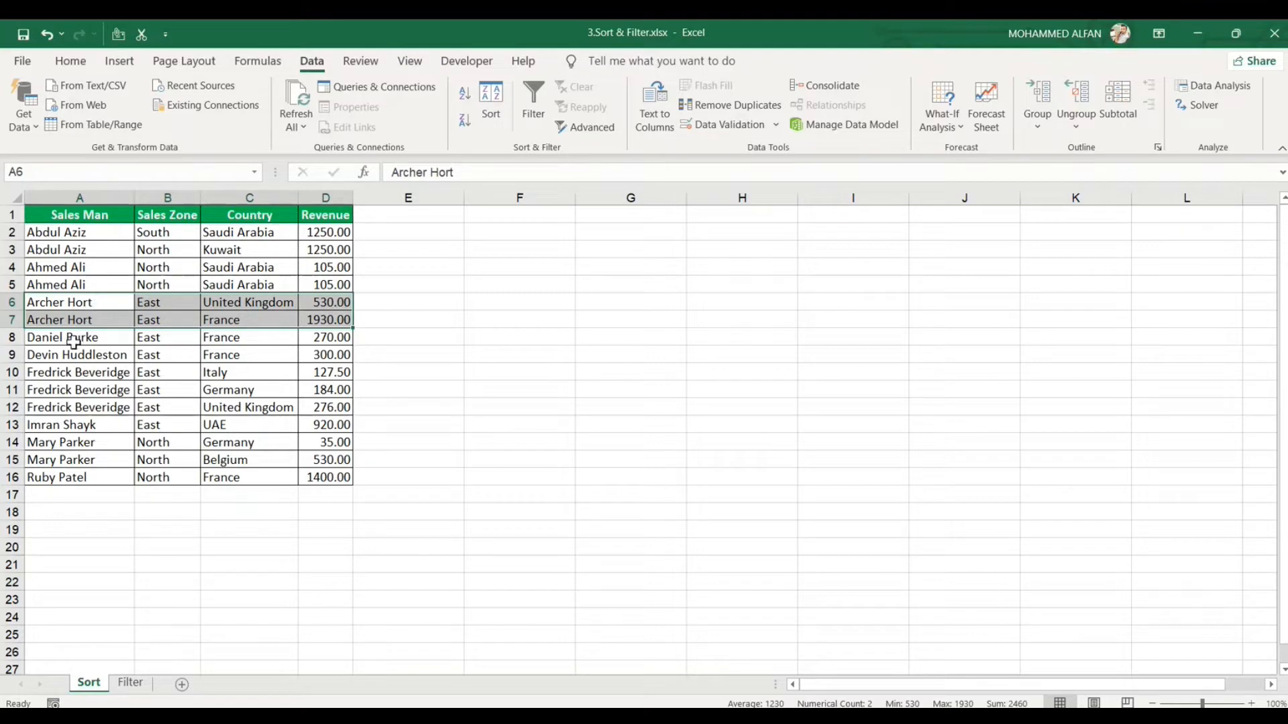
{"action": "left_click_drag", "start_coordinate": [72, 369], "coordinate": [316, 407]}
{"action": "left_click", "coordinate": [250, 285]}
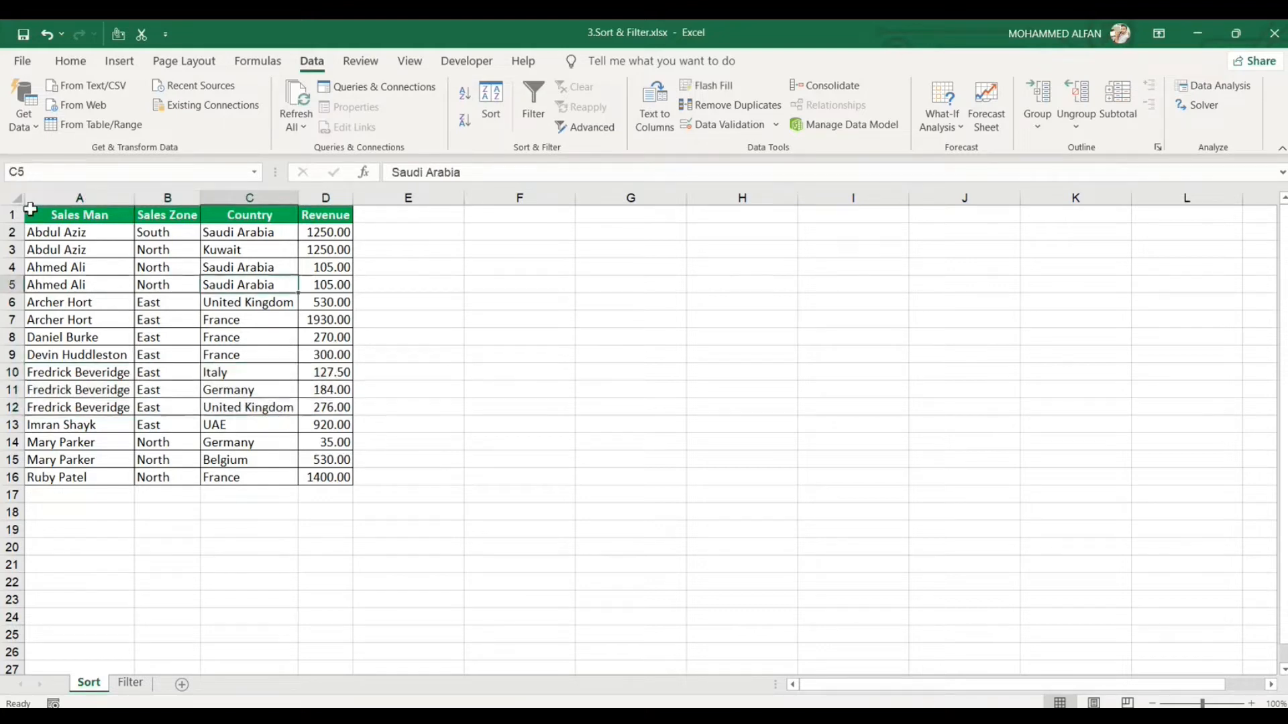
{"action": "left_click_drag", "start_coordinate": [37, 214], "coordinate": [335, 473]}
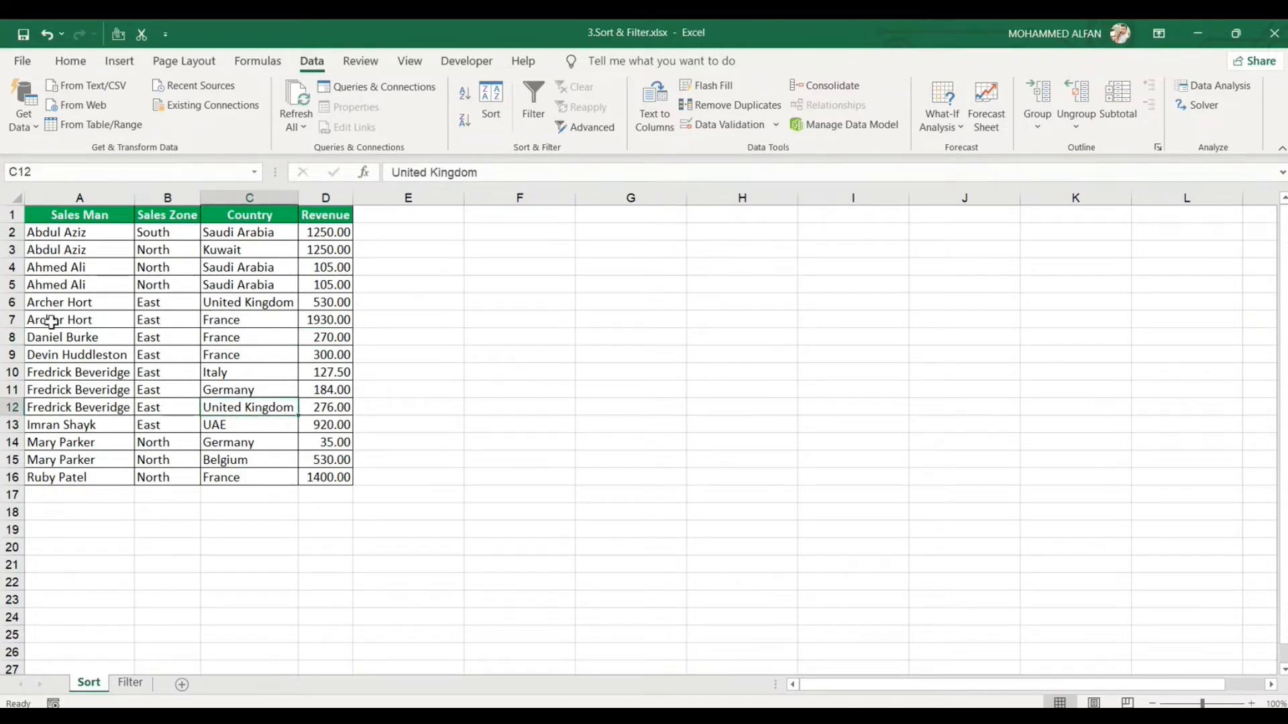
Fill the table cells in rows 7 and 12 with yellow
{"action": "left_click_drag", "start_coordinate": [47, 322], "coordinate": [338, 322]}
{"action": "left_click", "coordinate": [71, 61]}
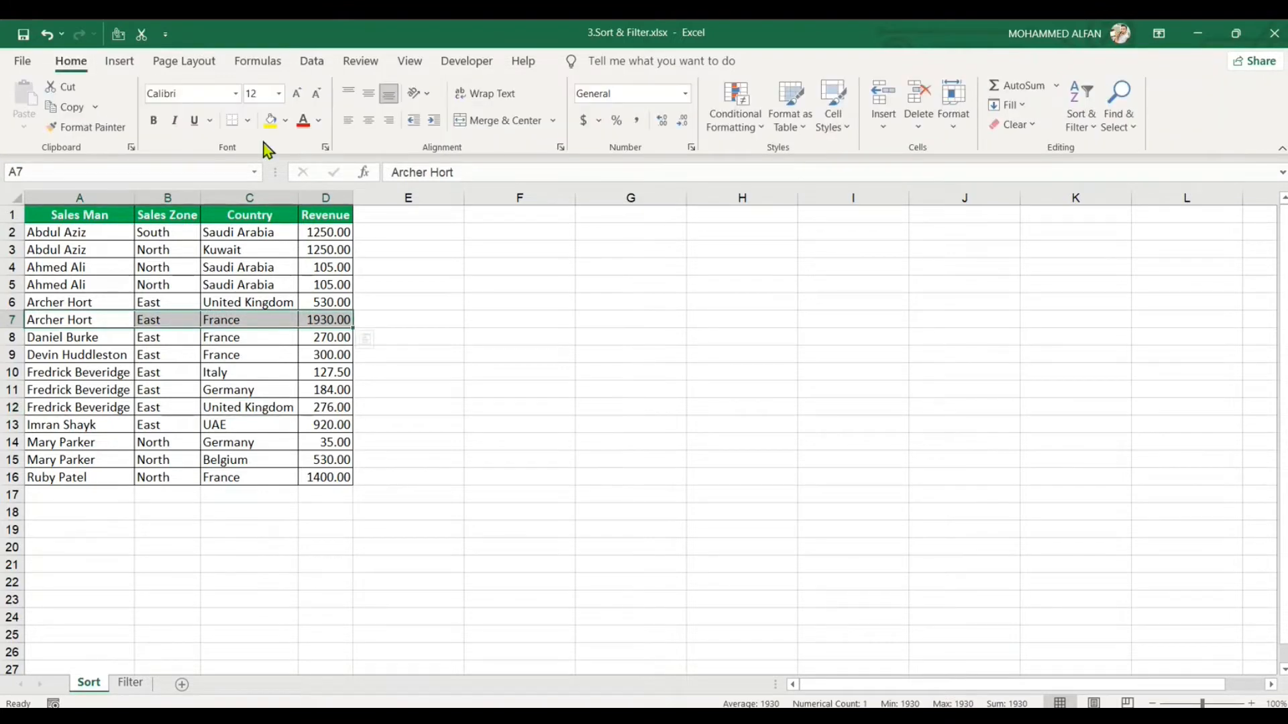
{"action": "left_click", "coordinate": [270, 120]}
{"action": "left_click_drag", "start_coordinate": [43, 406], "coordinate": [329, 403]}
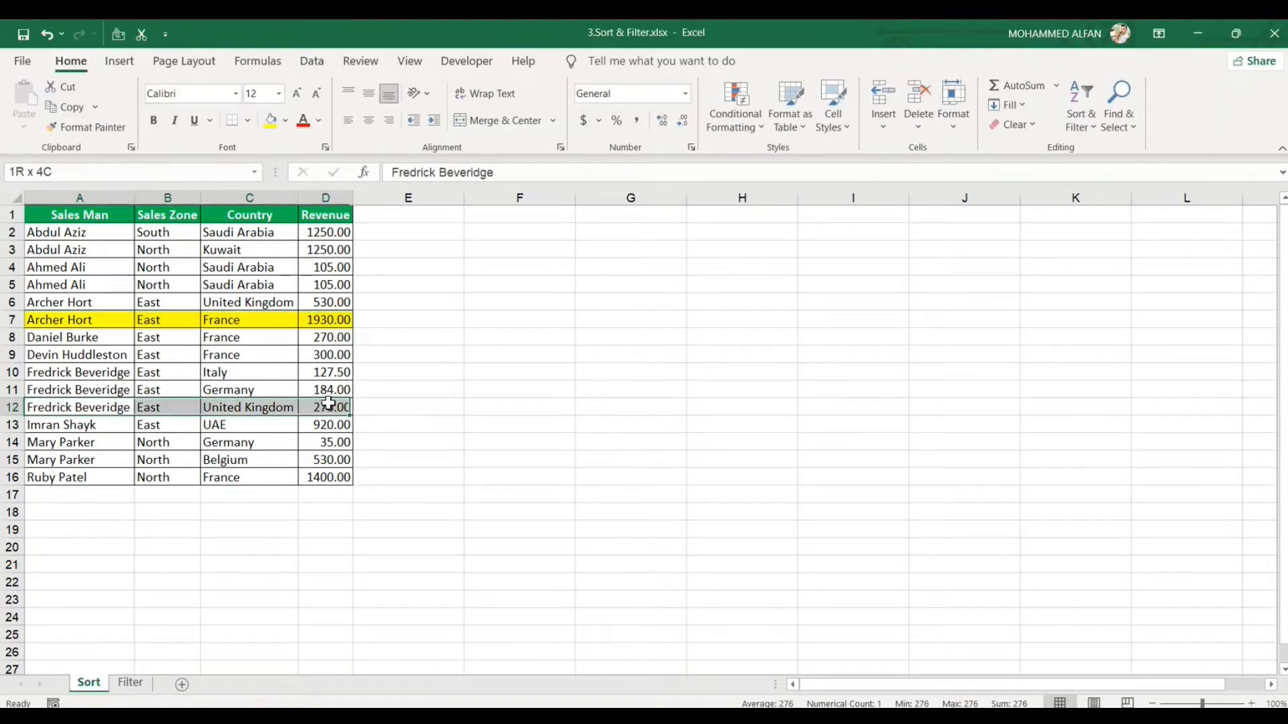
{"action": "left_click", "coordinate": [270, 121]}
Fill the table cells in rows 9 and 14 with green
{"action": "left_click_drag", "start_coordinate": [47, 355], "coordinate": [332, 355]}
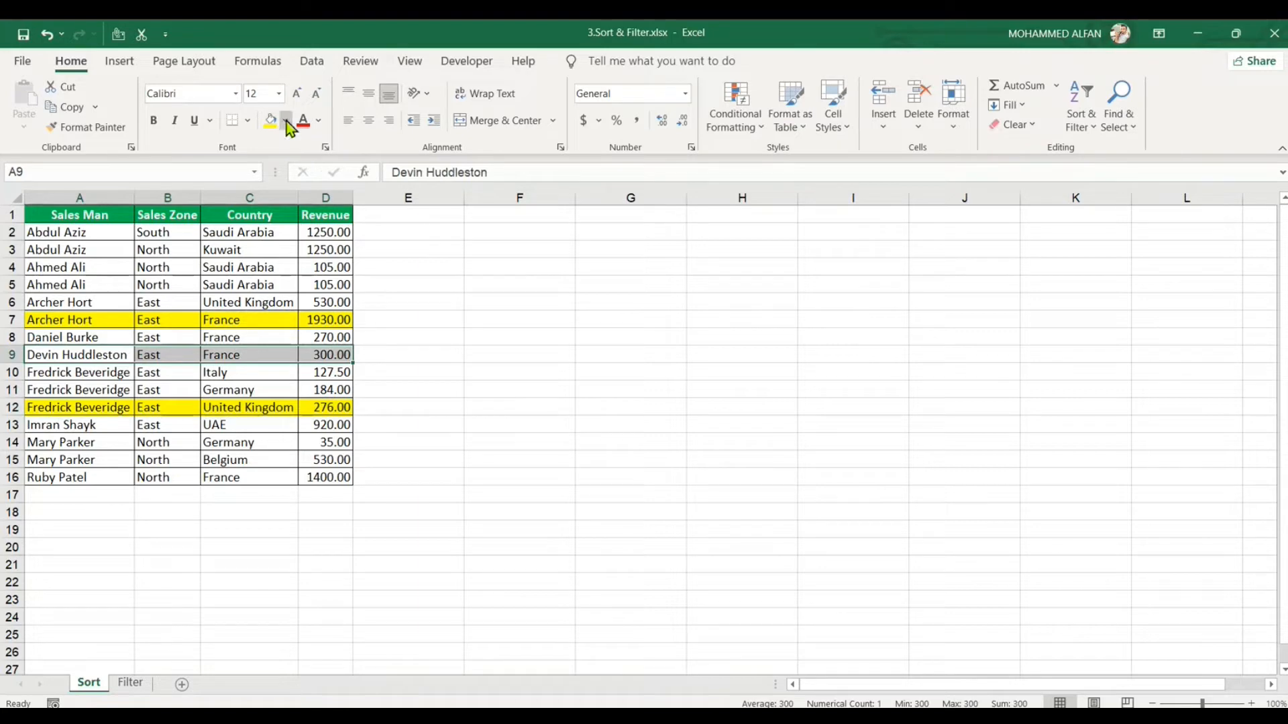
{"action": "left_click", "coordinate": [287, 122]}
{"action": "left_click", "coordinate": [389, 163]}
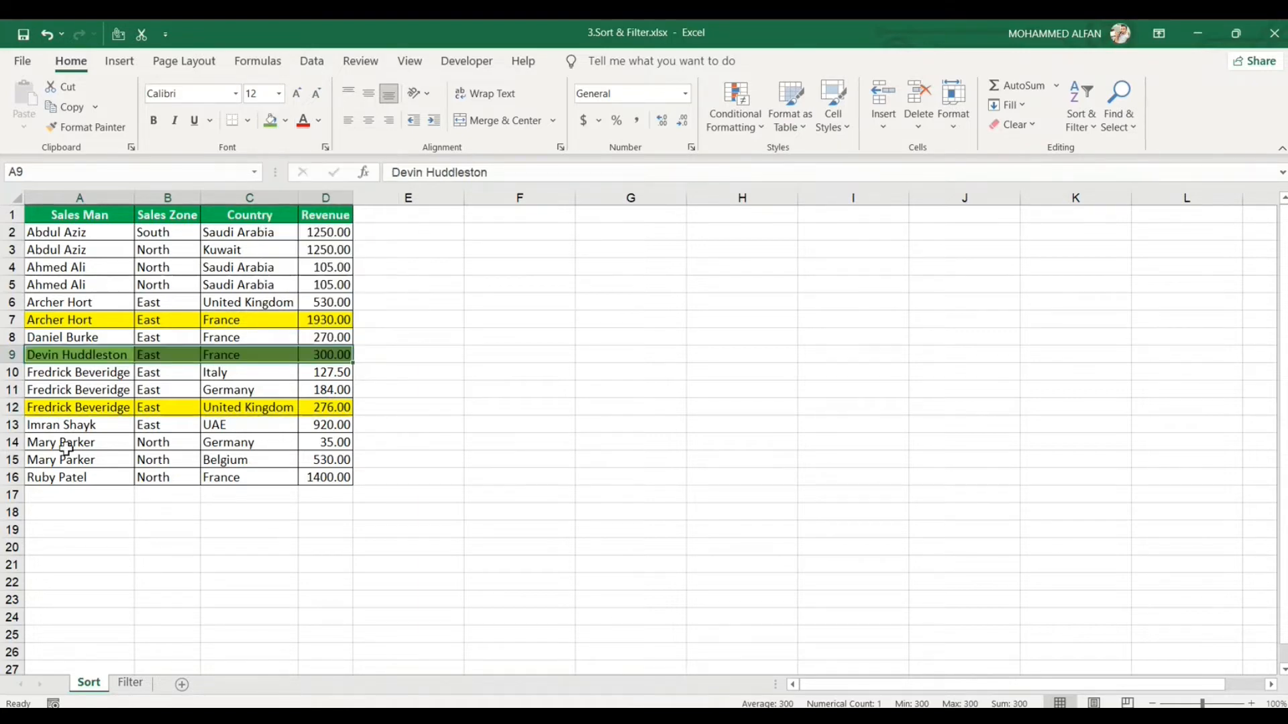
{"action": "left_click_drag", "start_coordinate": [65, 448], "coordinate": [368, 437]}
{"action": "left_click", "coordinate": [270, 120]}
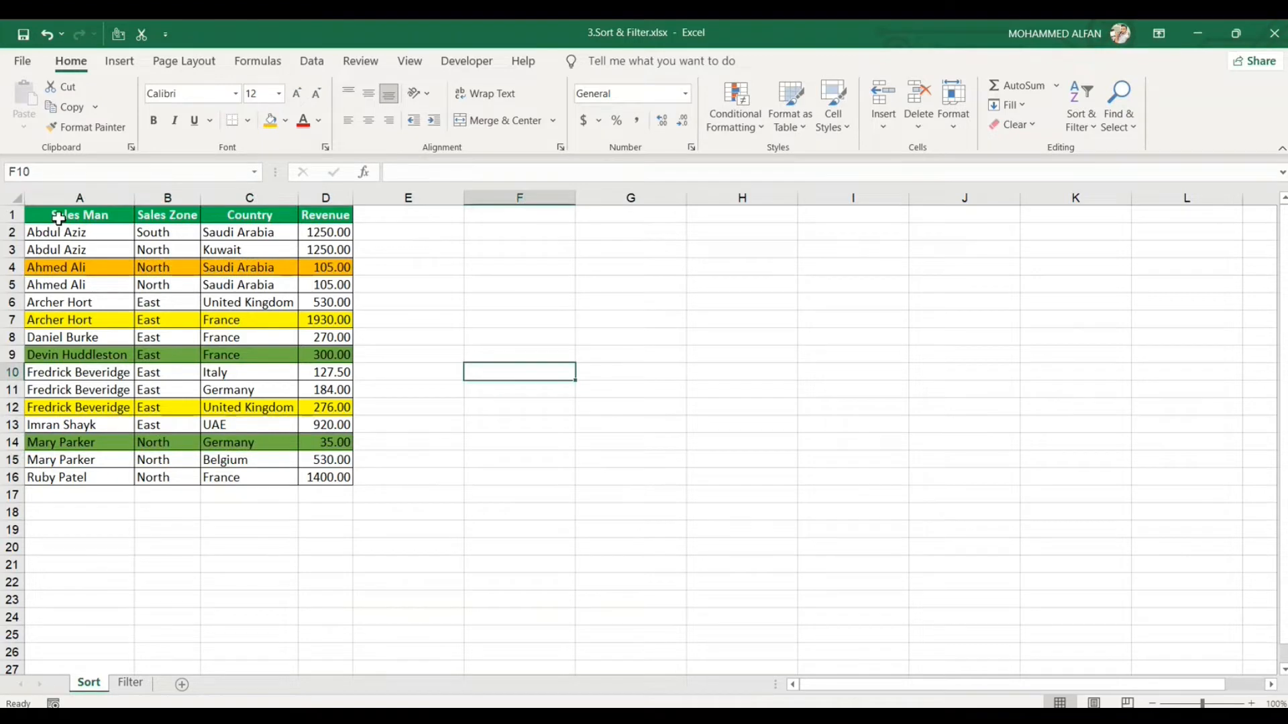
Open a custom sort for the whole table A1:D16 and delete both existing sort levels
{"action": "left_click_drag", "start_coordinate": [63, 213], "coordinate": [342, 477]}
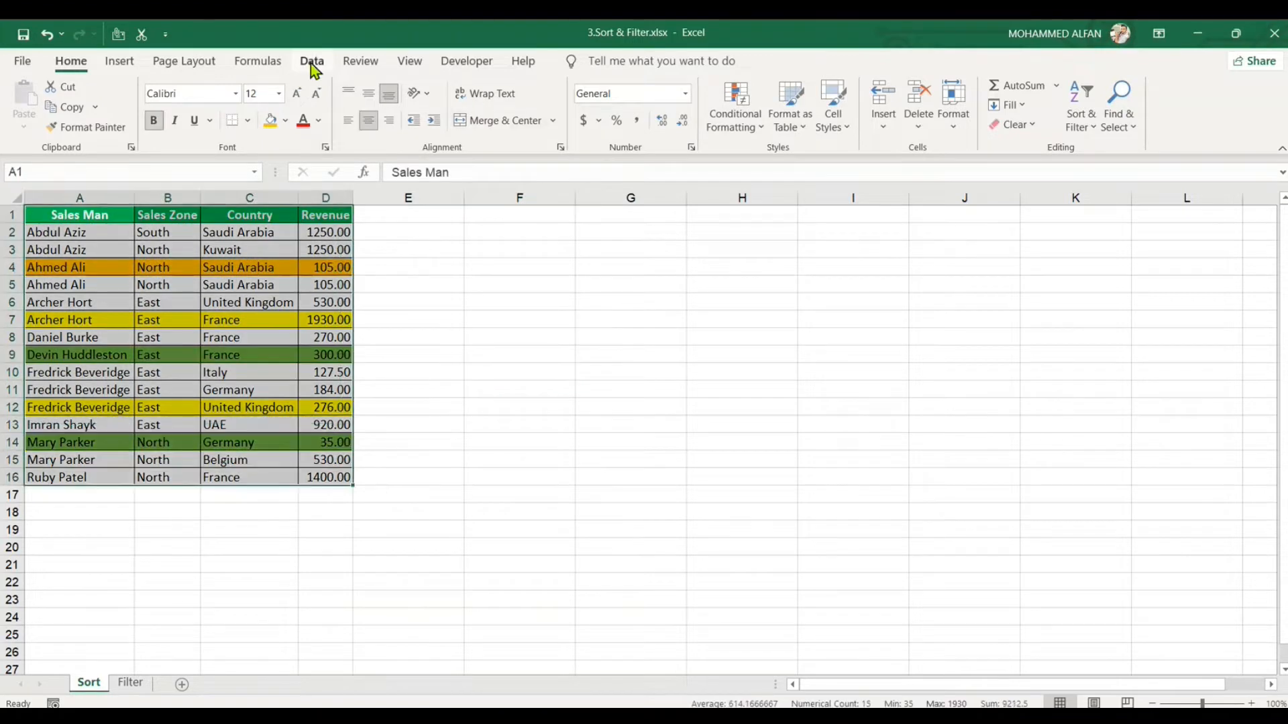
{"action": "left_click", "coordinate": [312, 62]}
{"action": "left_click", "coordinate": [498, 125]}
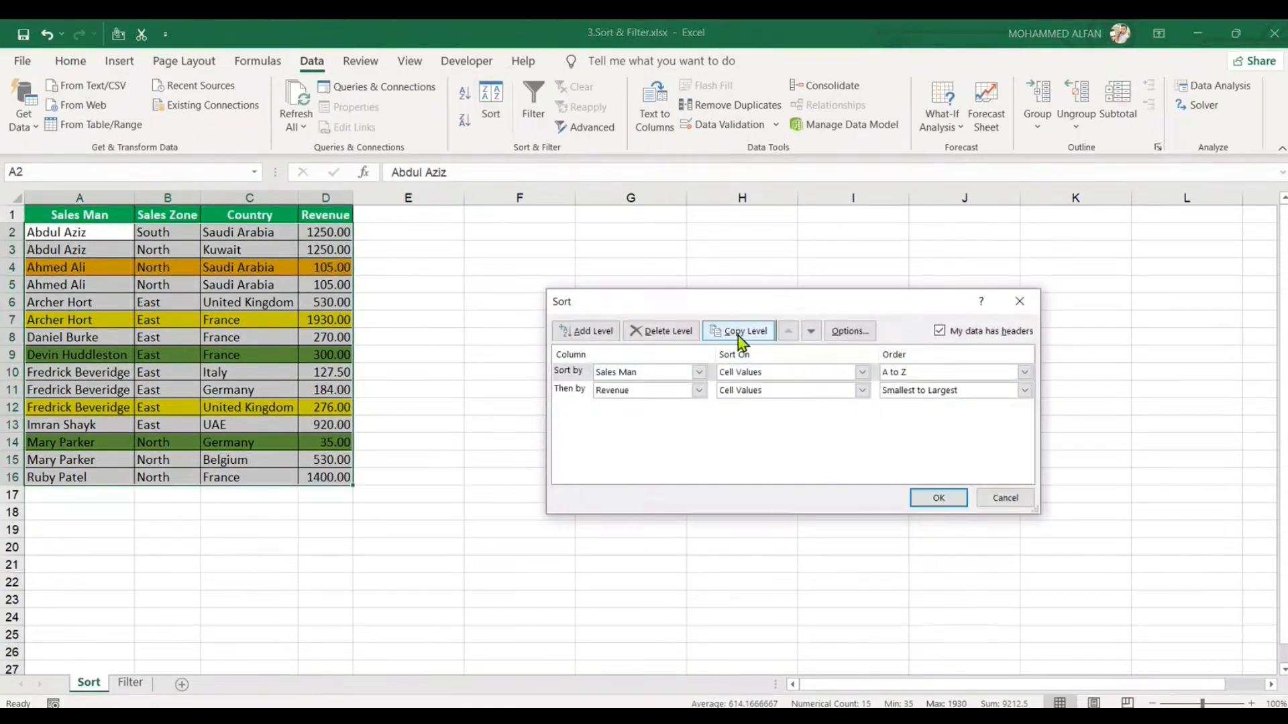
{"action": "left_click", "coordinate": [611, 371]}
{"action": "left_click", "coordinate": [660, 333]}
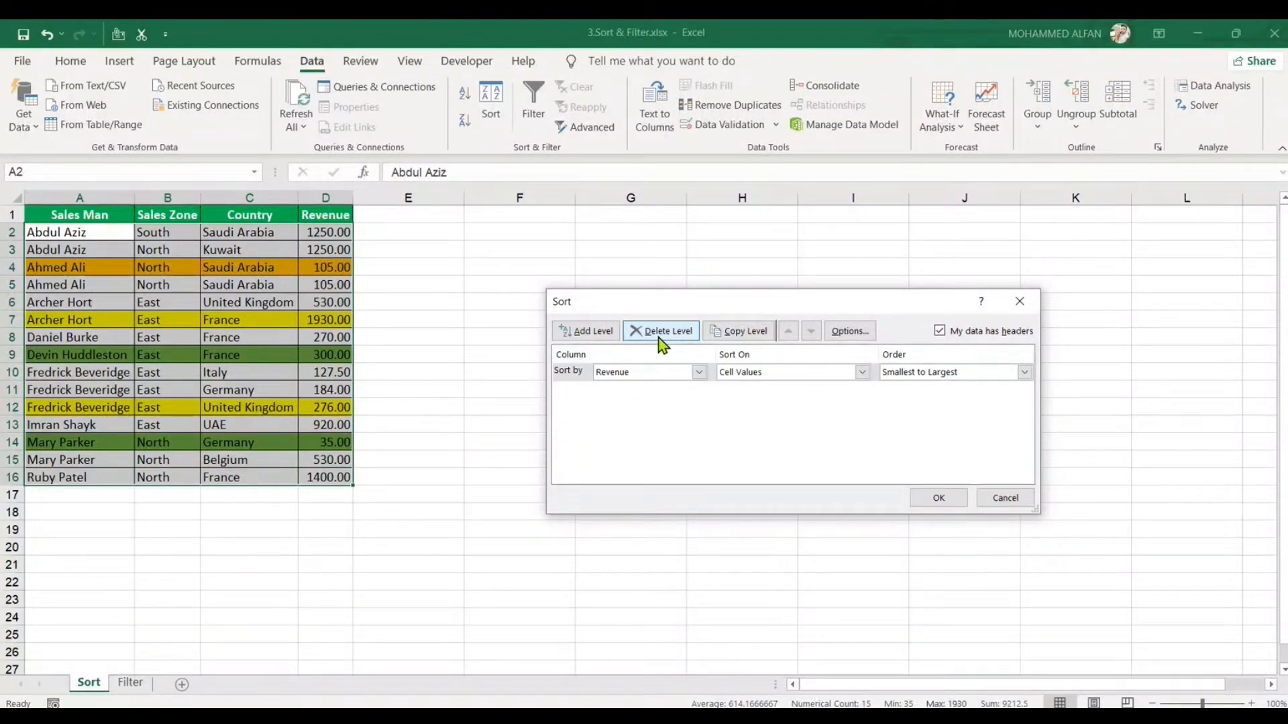
{"action": "left_click", "coordinate": [659, 340]}
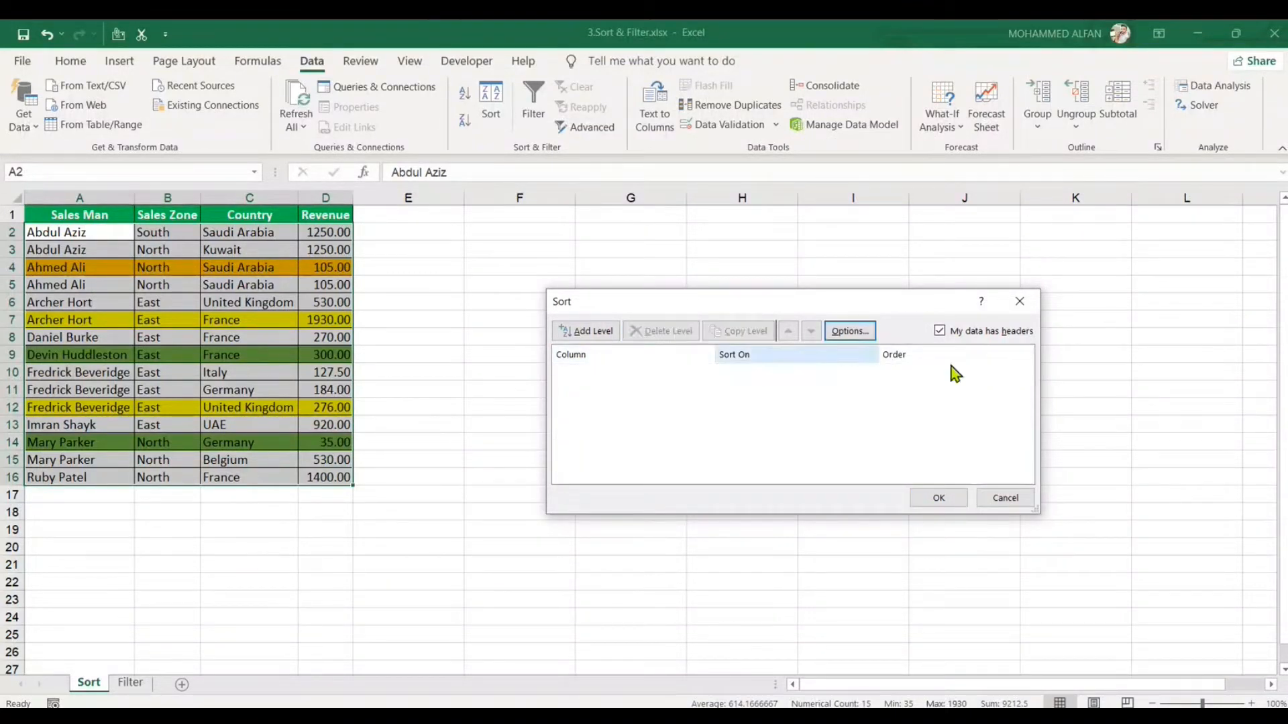
Sort the table by Sales Man on Cell Color with yellow On Top, and undo the sort and the row fills
{"action": "left_click", "coordinate": [583, 336]}
{"action": "left_click", "coordinate": [700, 373]}
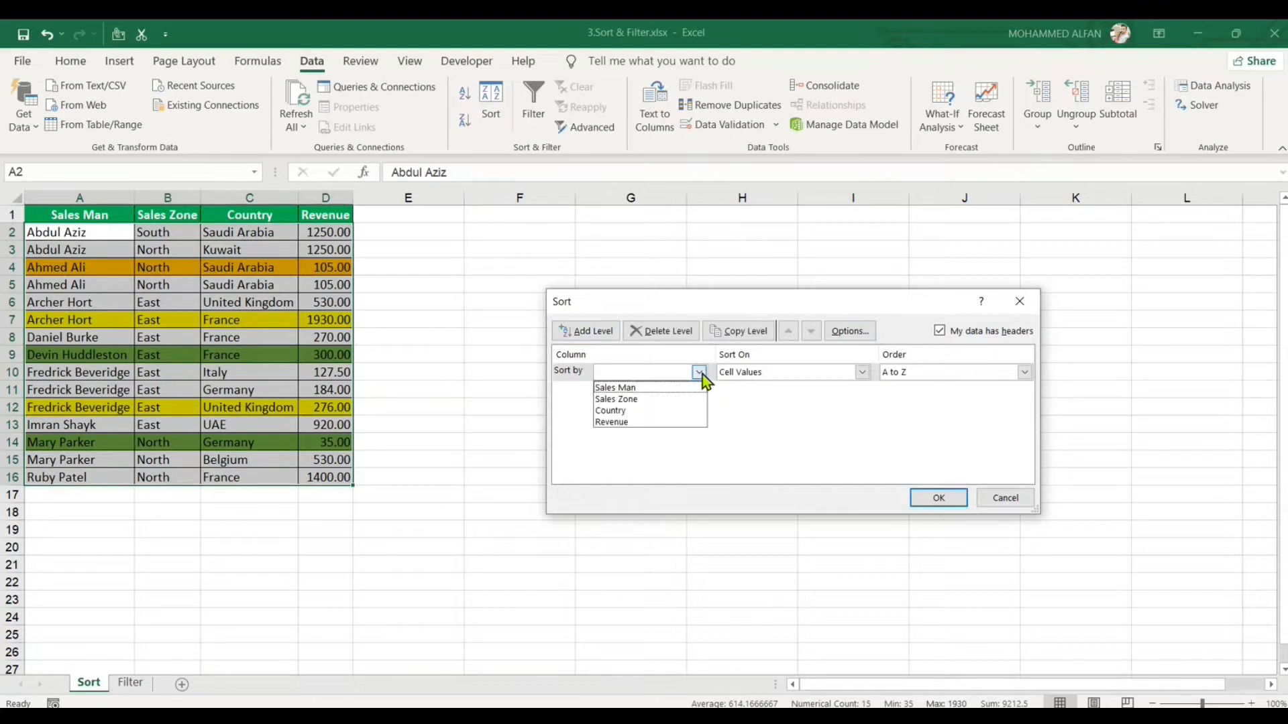
{"action": "left_click", "coordinate": [668, 387]}
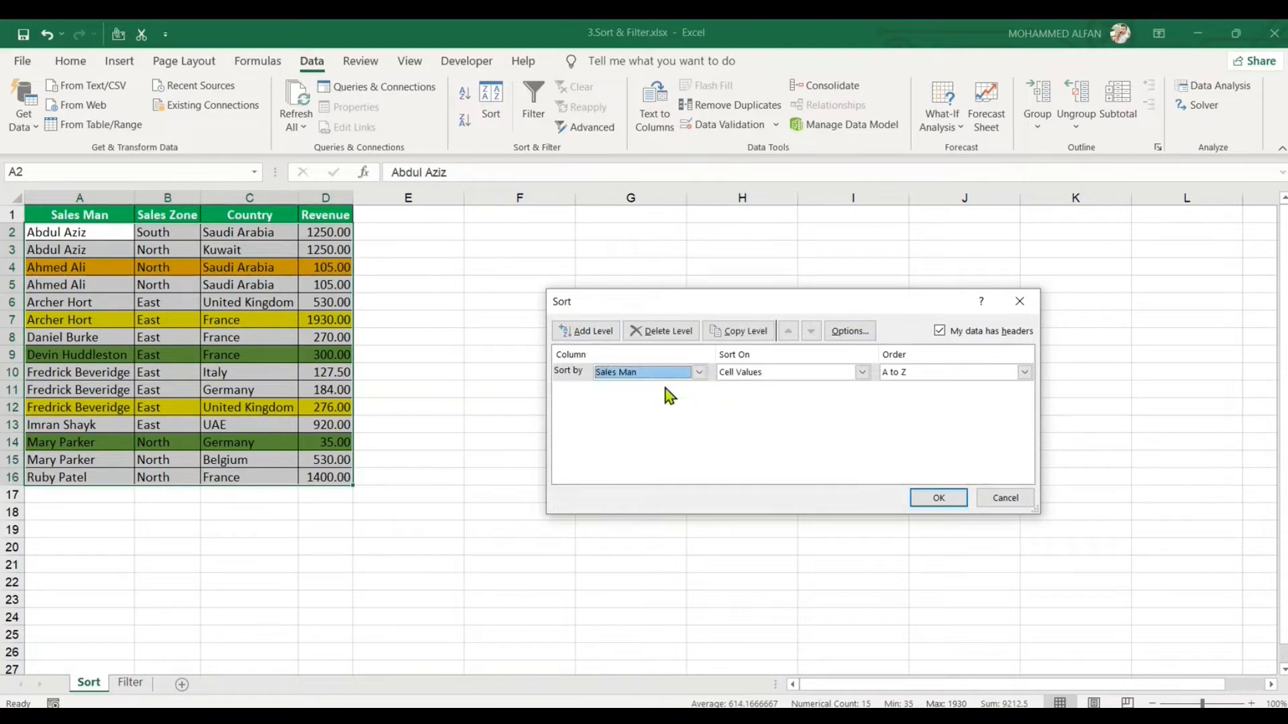
{"action": "left_click", "coordinate": [863, 373]}
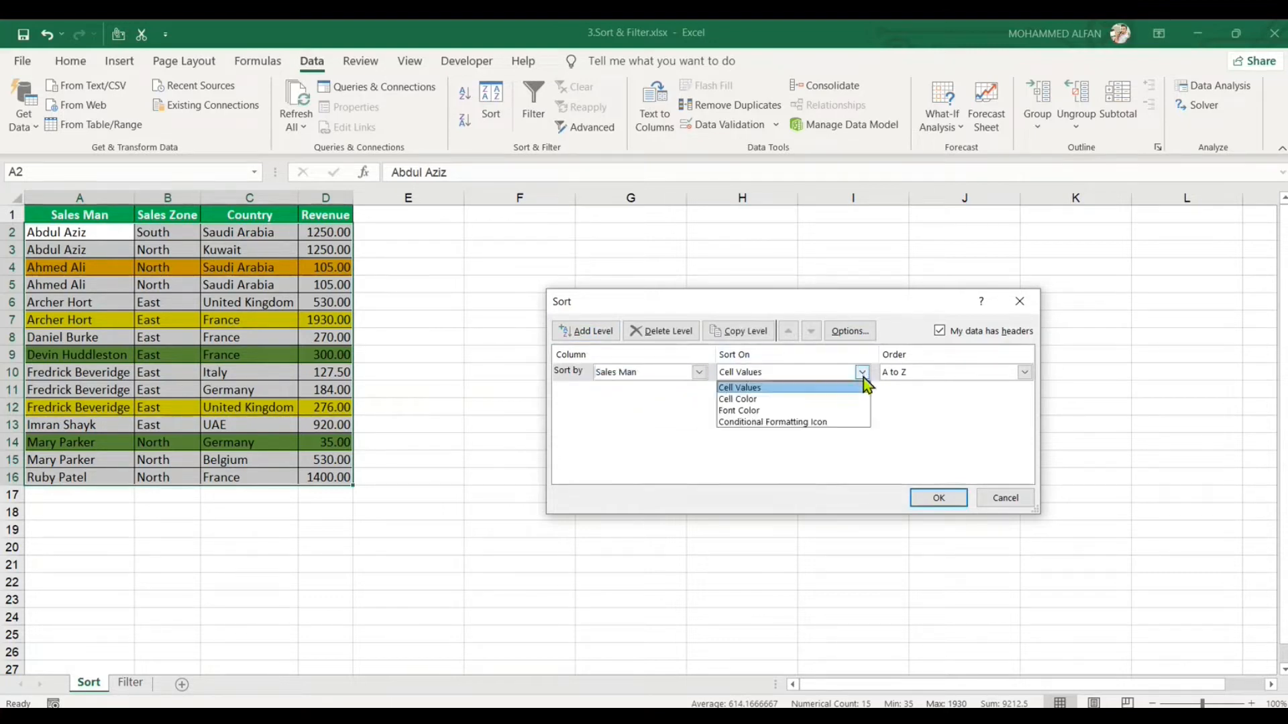
{"action": "left_click", "coordinate": [773, 399]}
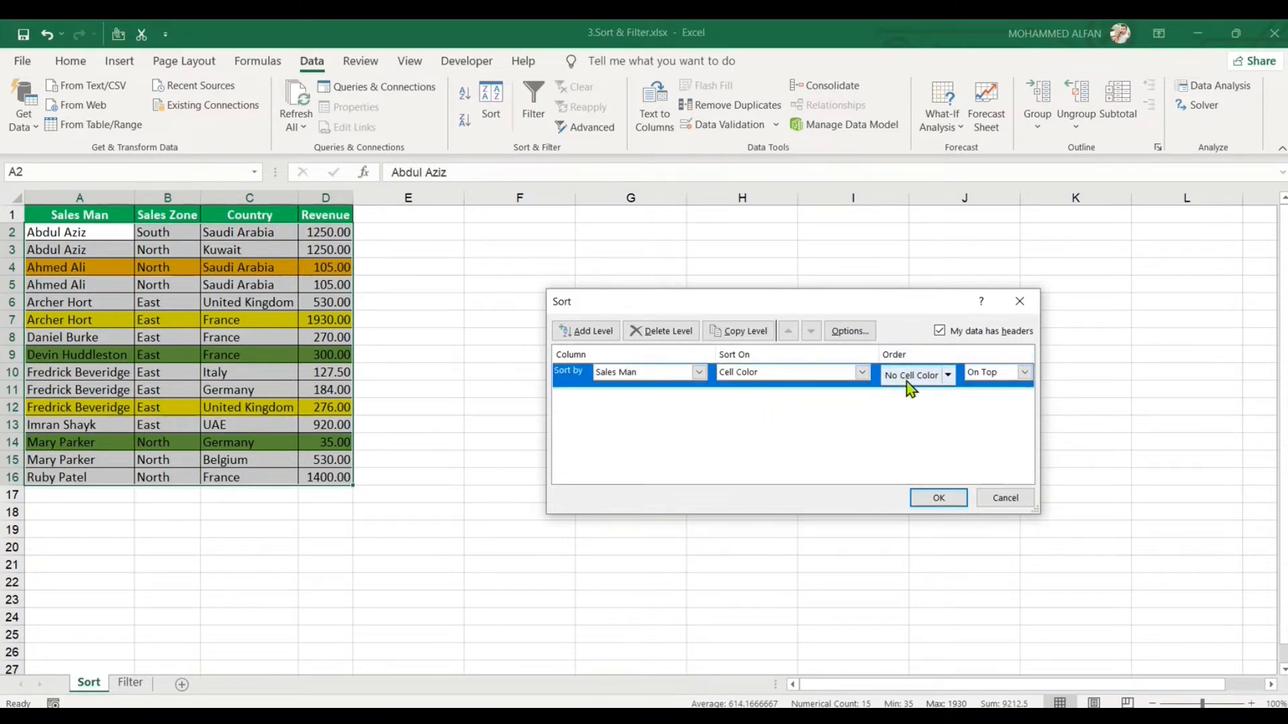
{"action": "left_click", "coordinate": [948, 376]}
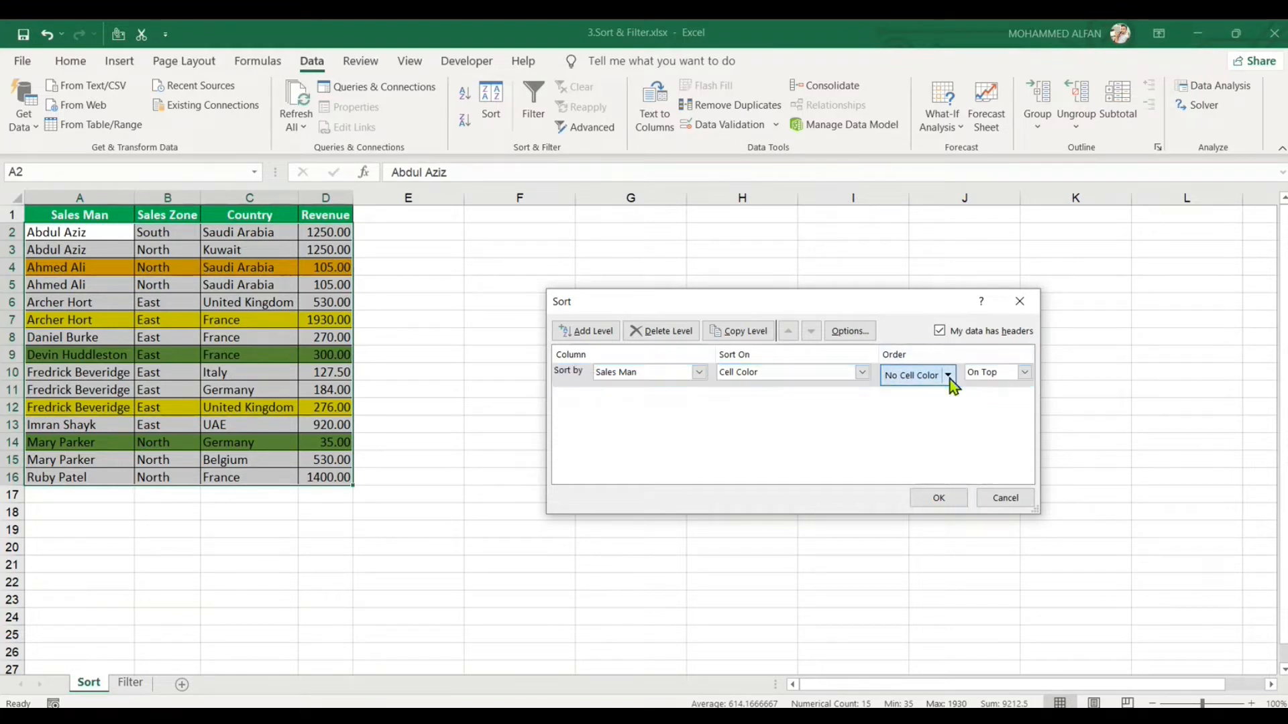
{"action": "left_click", "coordinate": [906, 423]}
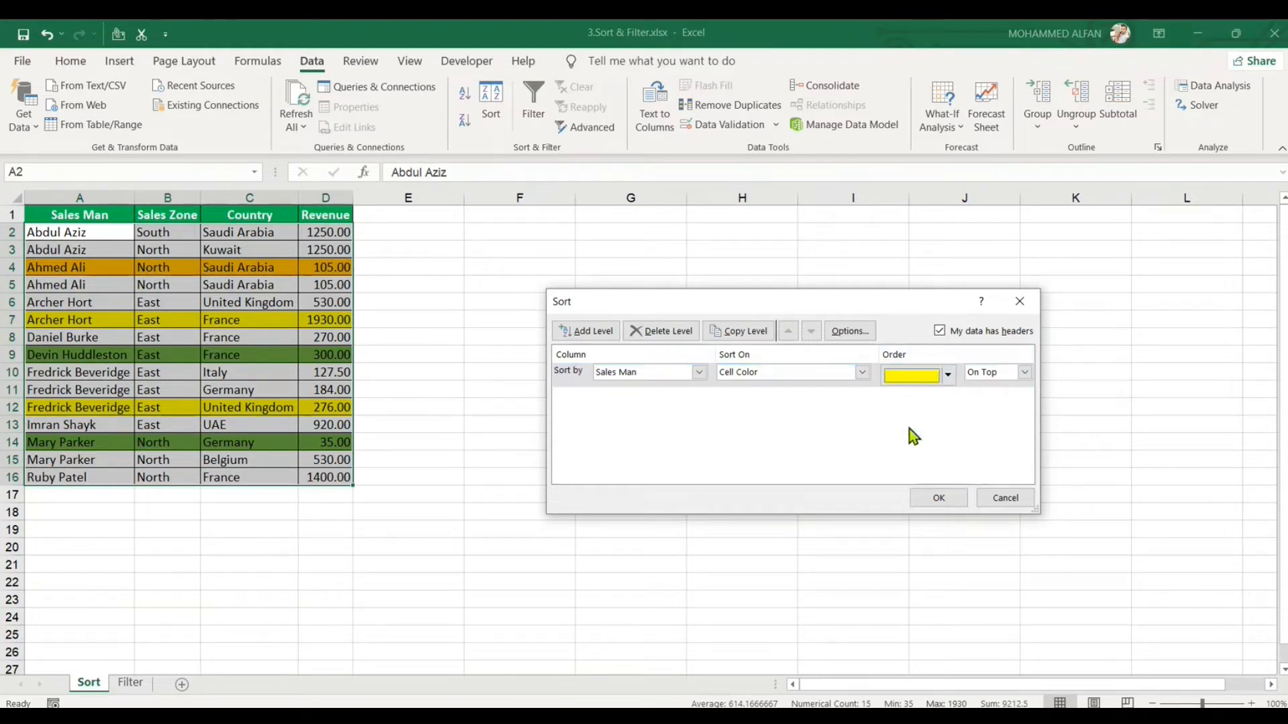
{"action": "left_click", "coordinate": [938, 500]}
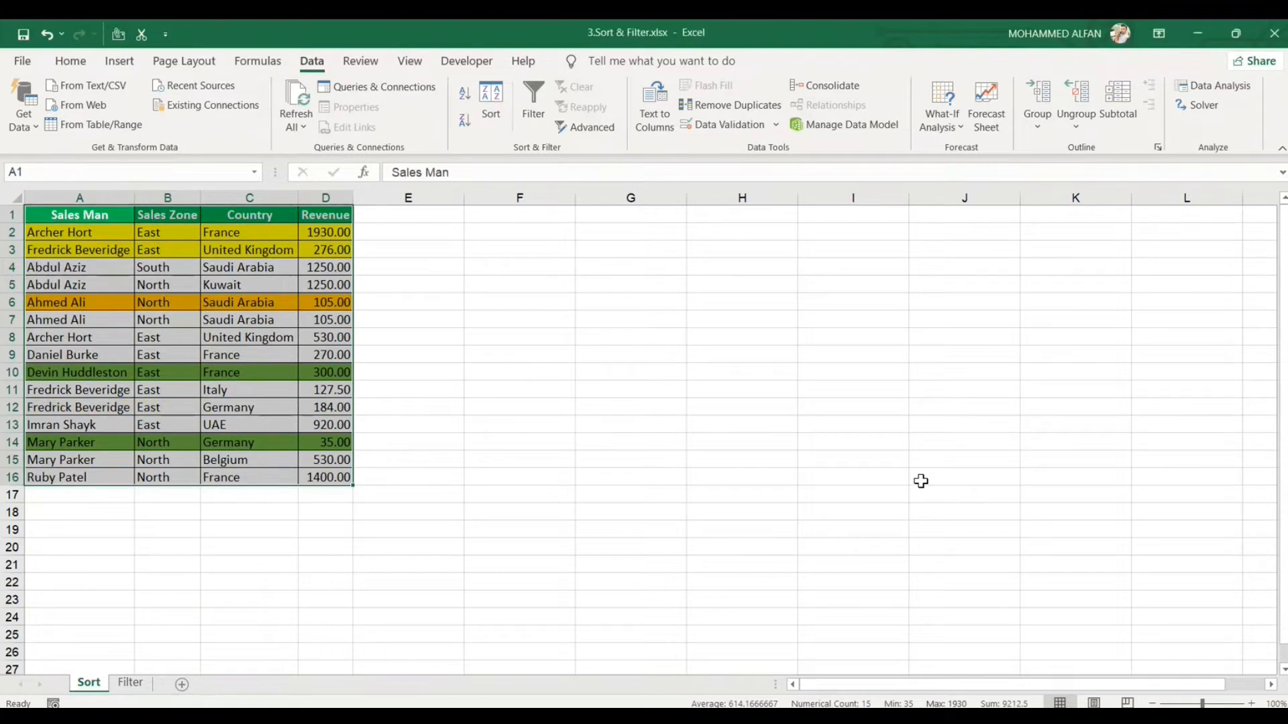
{"action": "key", "text": "ctrl+z"}
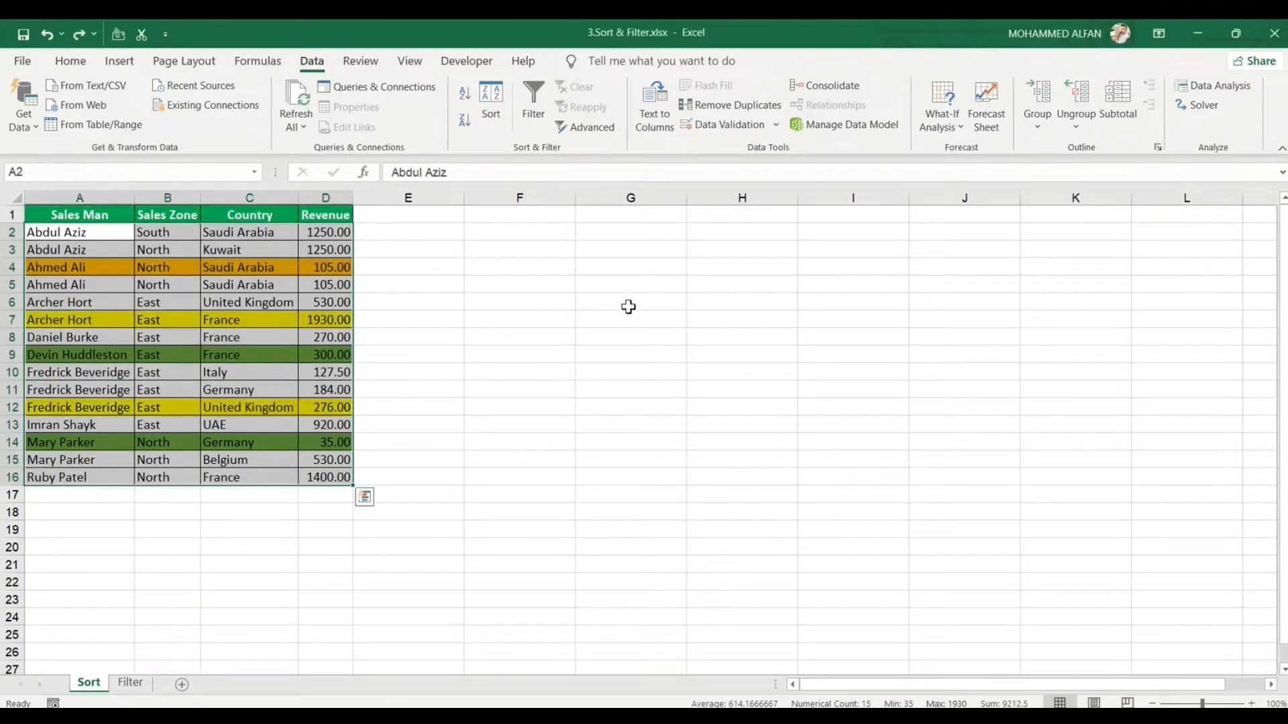
{"action": "key", "text": "ctrl+z"}
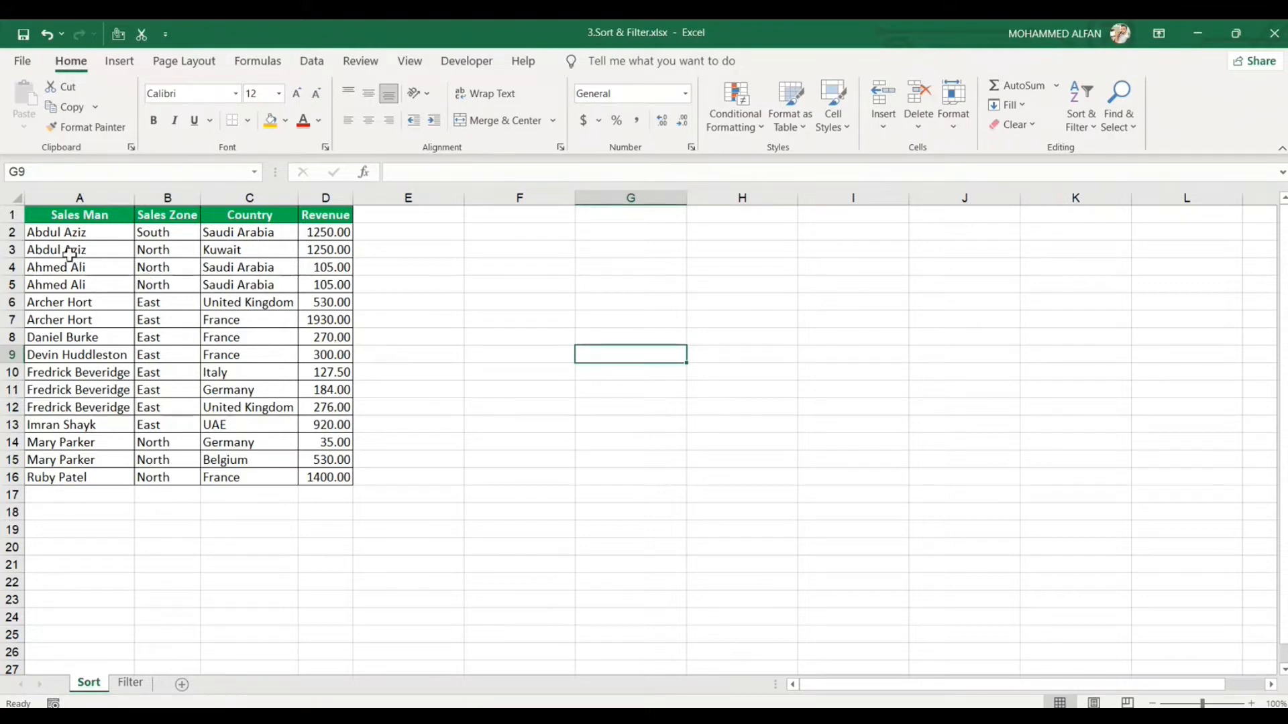
Insert a blank row above row 3 and another above row 5, and undo both insertions
{"action": "left_click_drag", "start_coordinate": [54, 233], "coordinate": [329, 236]}
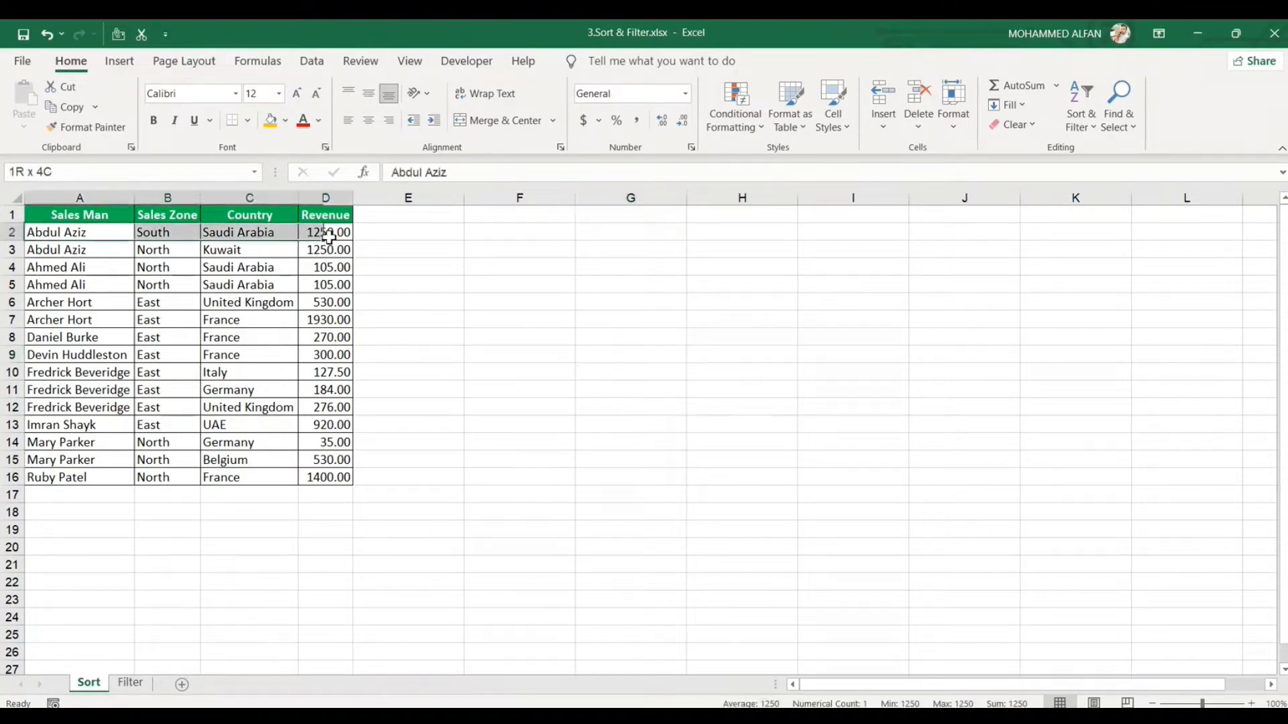
{"action": "left_click", "coordinate": [12, 250]}
{"action": "right_click", "coordinate": [12, 251]}
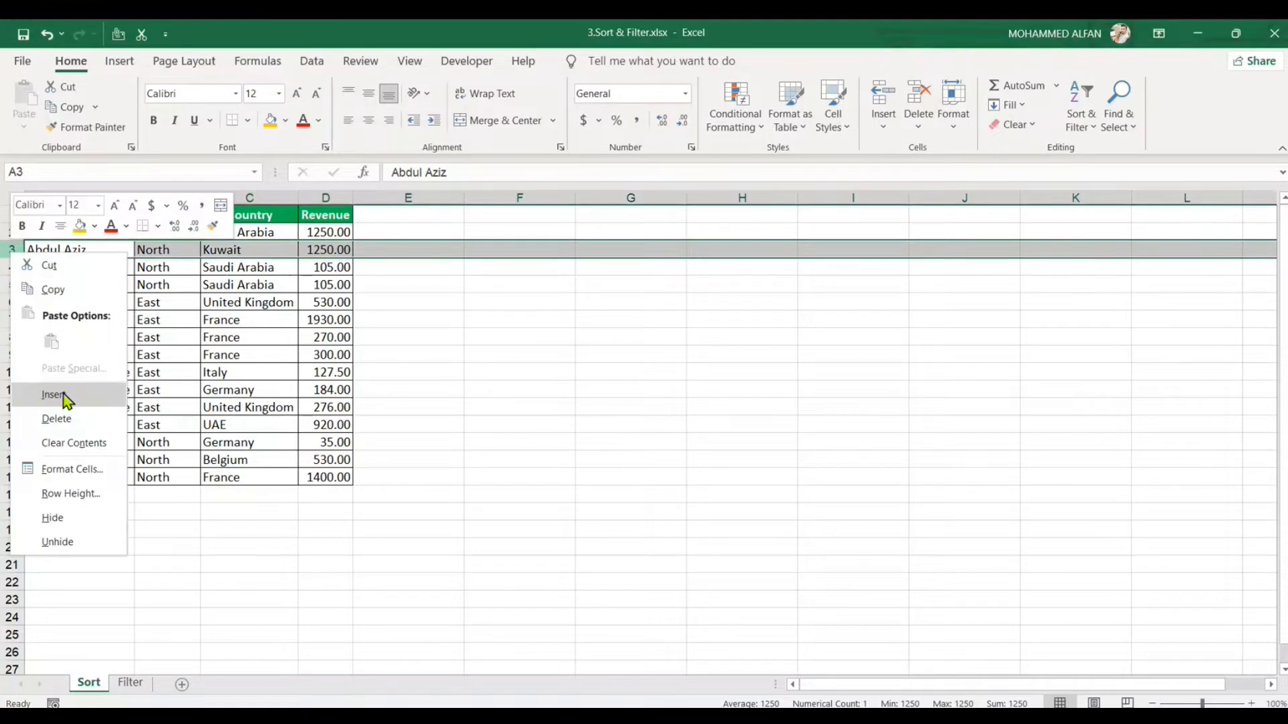
{"action": "left_click", "coordinate": [67, 395]}
{"action": "left_click", "coordinate": [537, 372]}
{"action": "left_click", "coordinate": [11, 285]}
{"action": "right_click", "coordinate": [12, 286]}
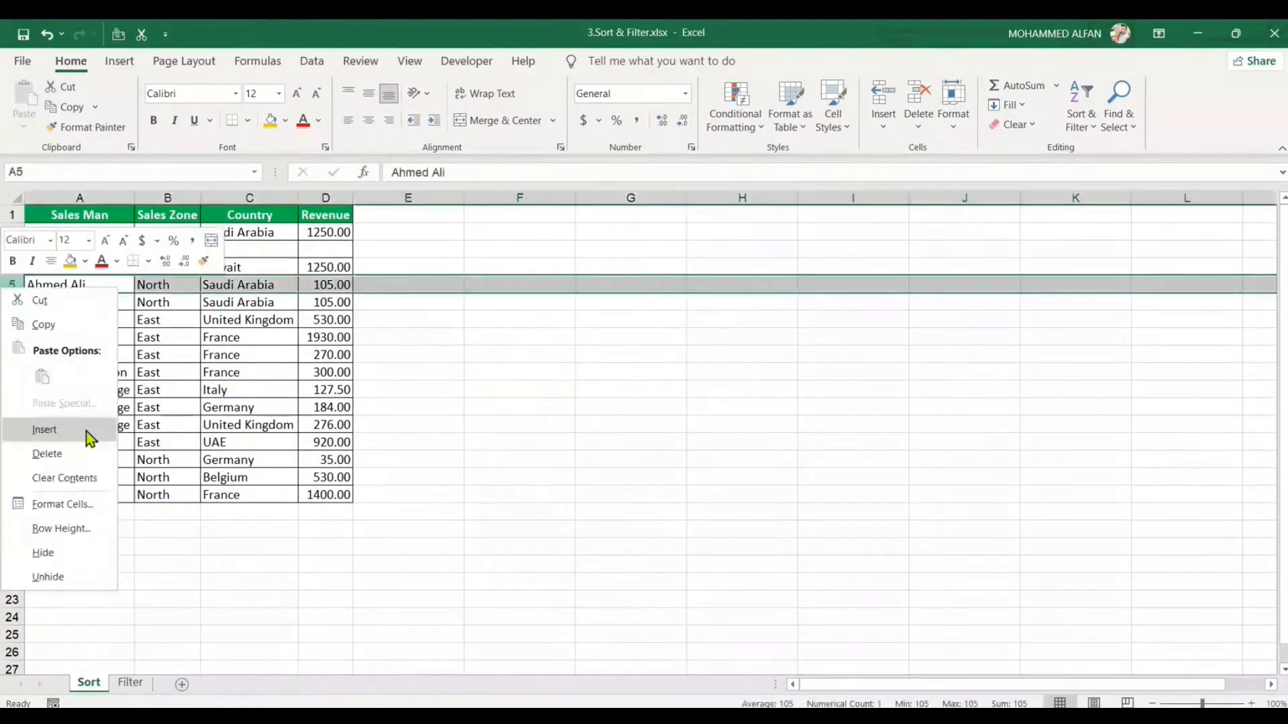
{"action": "left_click", "coordinate": [44, 429]}
{"action": "left_click", "coordinate": [630, 407]}
{"action": "key", "text": "ctrl+z"}
{"action": "key", "text": "ctrl+z"}
Insert a blank column before the Sales Man column and make it narrower
{"action": "left_click", "coordinate": [93, 195]}
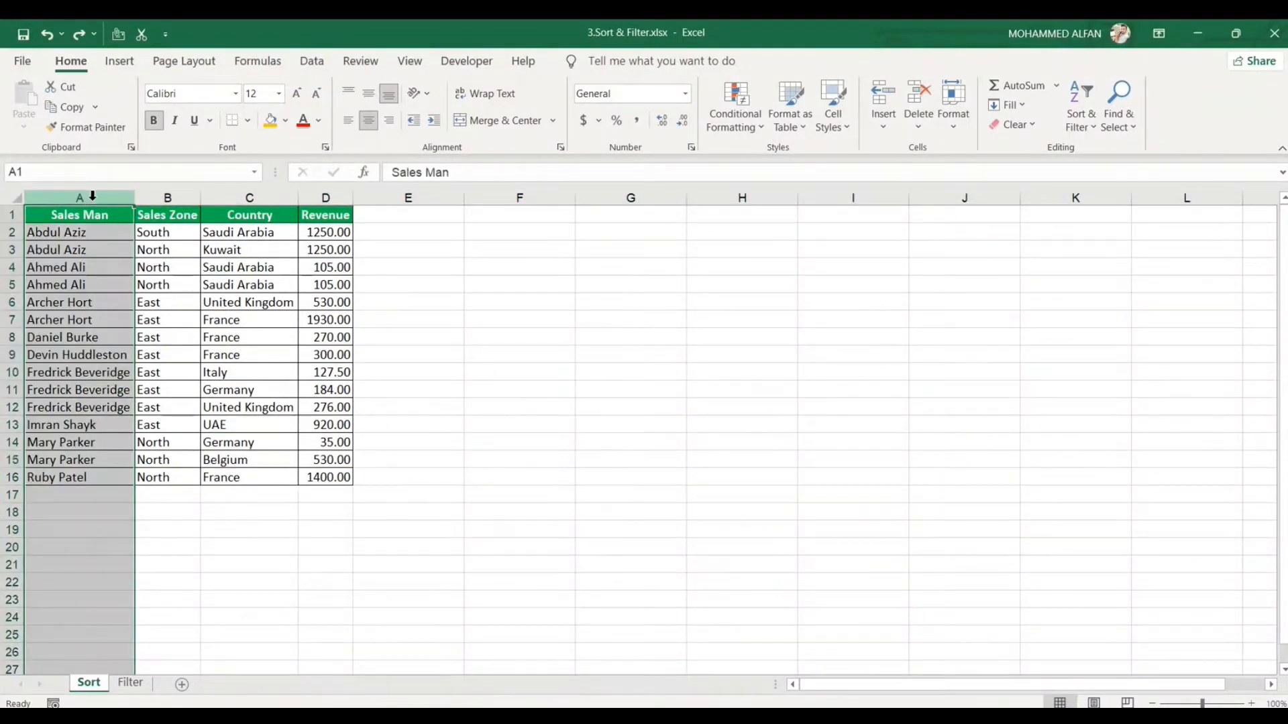
{"action": "right_click", "coordinate": [94, 200]}
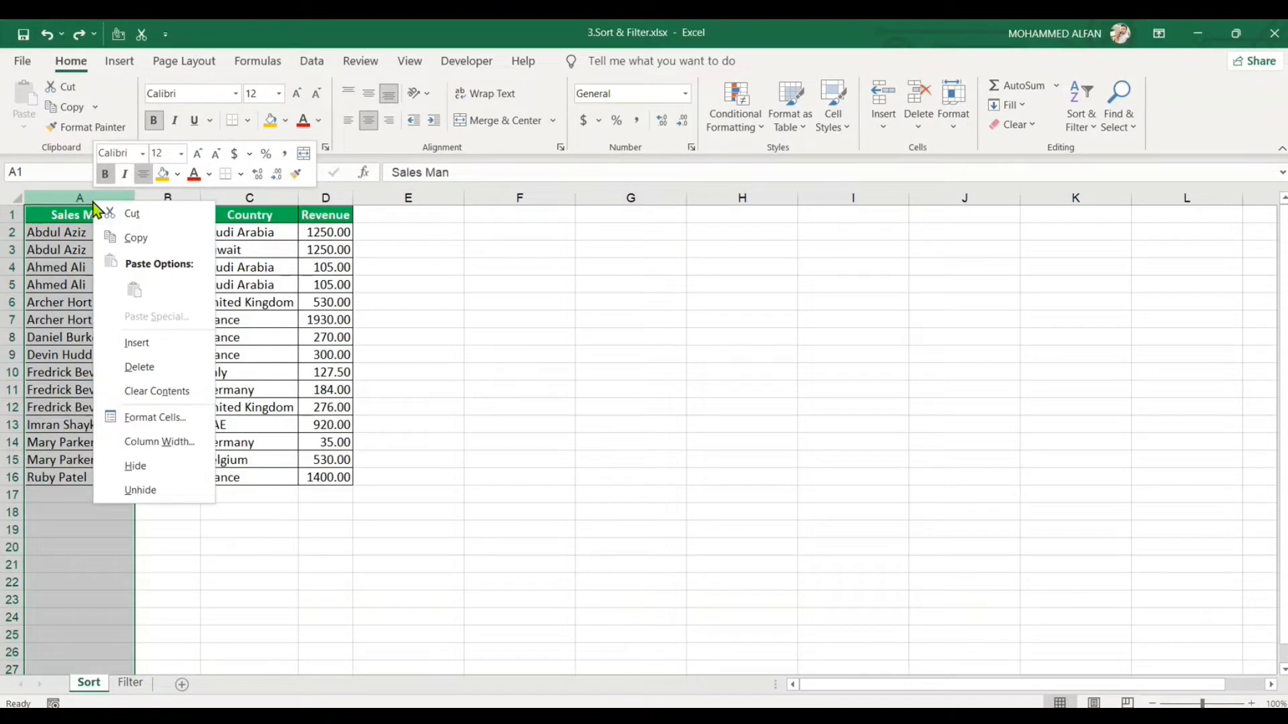
{"action": "left_click", "coordinate": [152, 347]}
{"action": "left_click", "coordinate": [580, 318]}
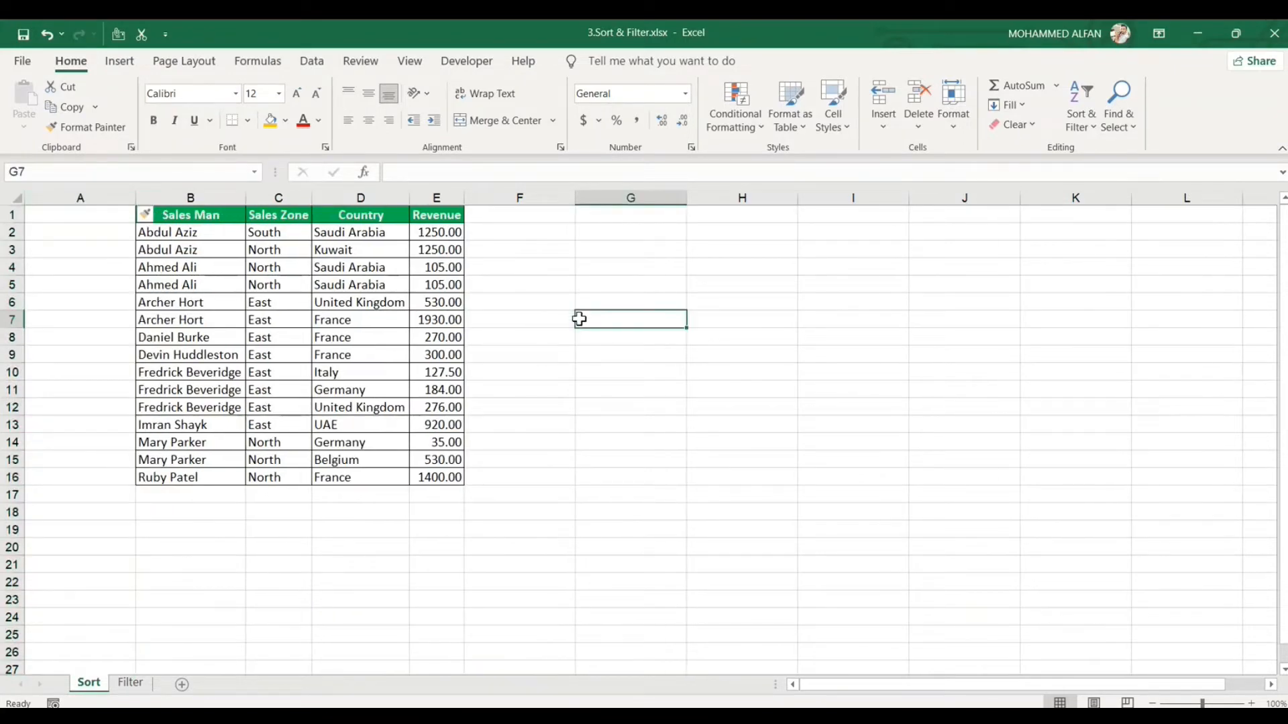
{"action": "left_click_drag", "start_coordinate": [135, 197], "coordinate": [90, 199]}
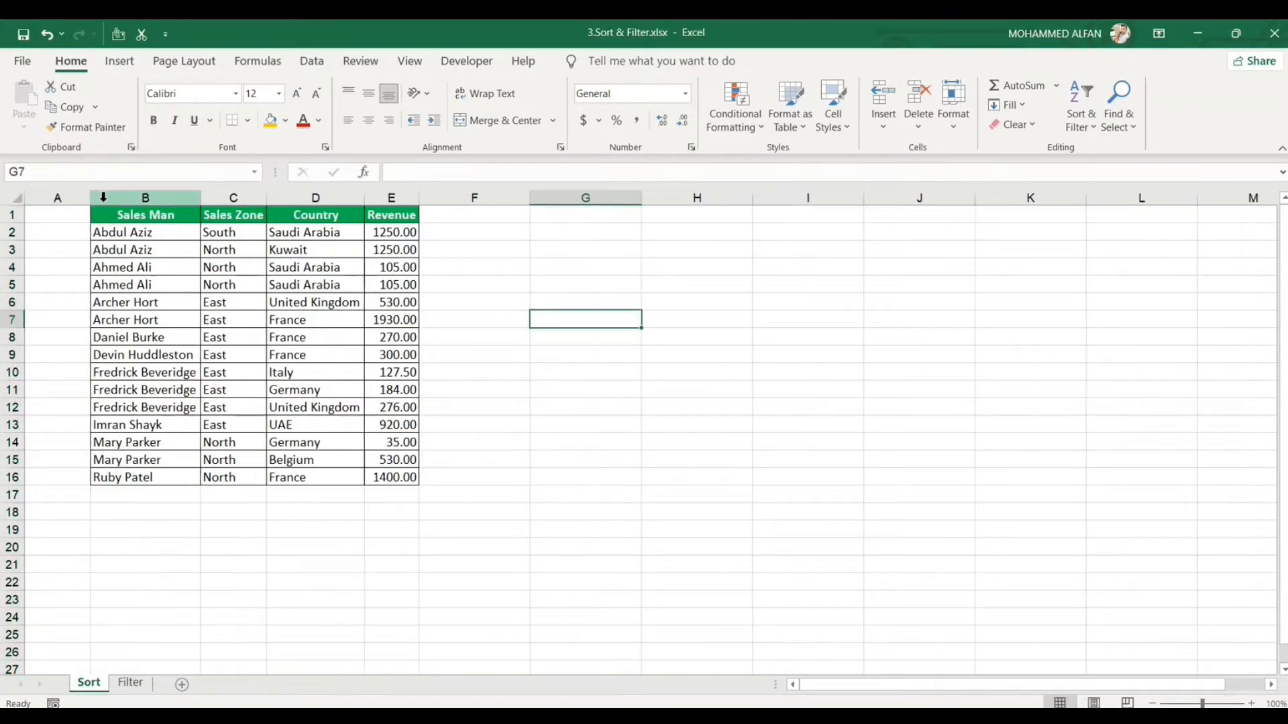
Enter 1 in A1 and fill the series down to 16 in A16, alongside the table
{"action": "left_click", "coordinate": [61, 216]}
{"action": "type", "text": "1"}
{"action": "key", "text": "Return"}
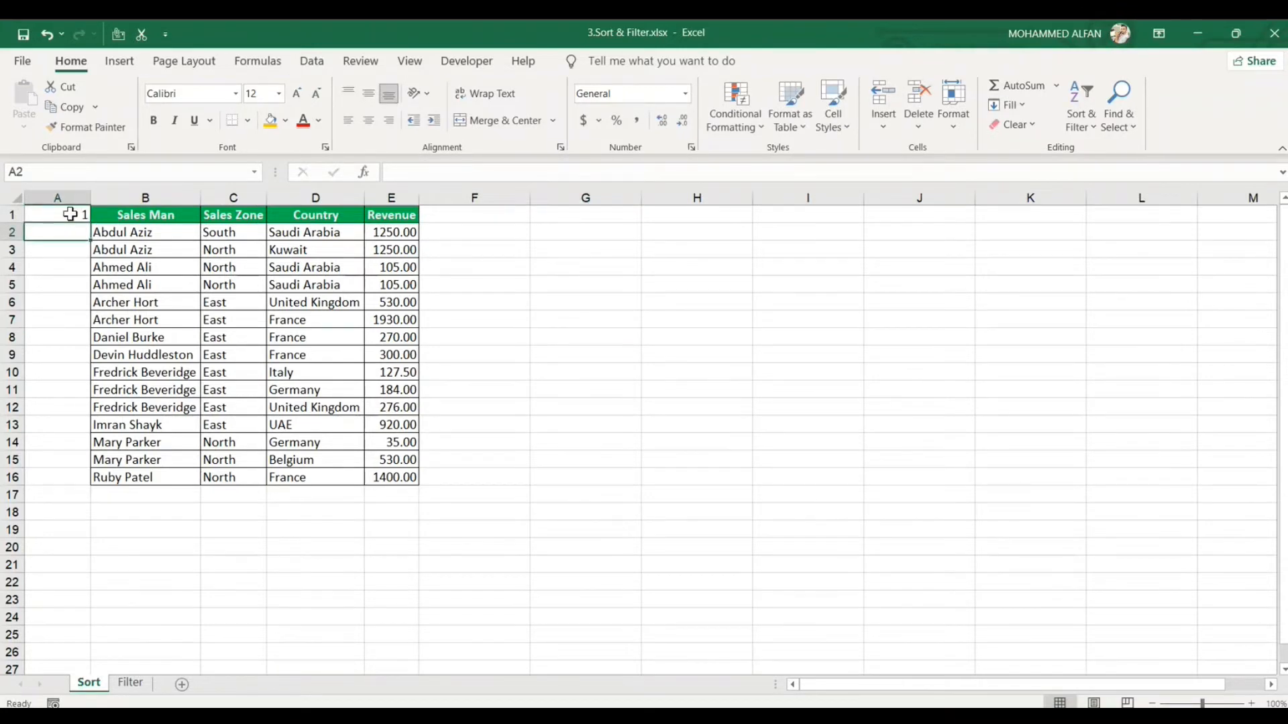
{"action": "left_click", "coordinate": [73, 210]}
{"action": "left_click_drag", "start_coordinate": [92, 230], "coordinate": [97, 493]}
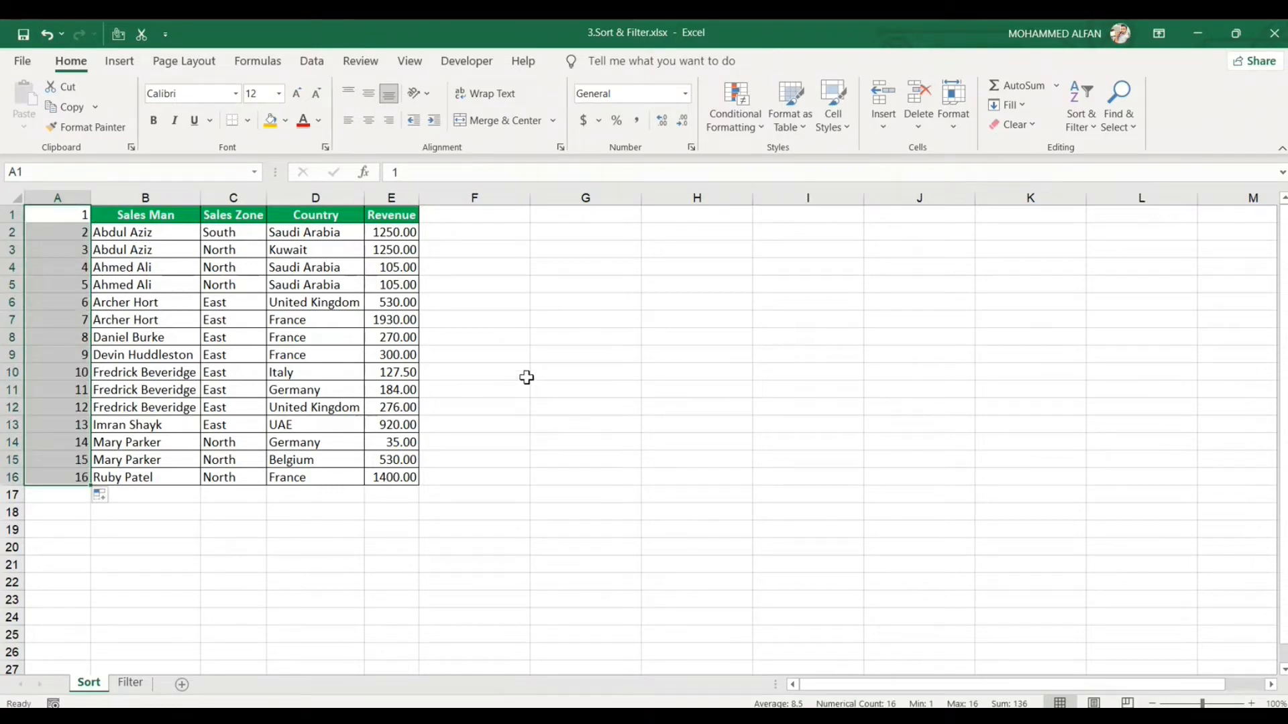
Copy the numbers 1 to 16 from A1:A16 and paste them directly beneath, starting at A17
{"action": "key", "text": "ctrl+c"}
{"action": "left_click", "coordinate": [81, 494]}
{"action": "key", "text": "ctrl+v"}
{"action": "key", "text": "Escape"}
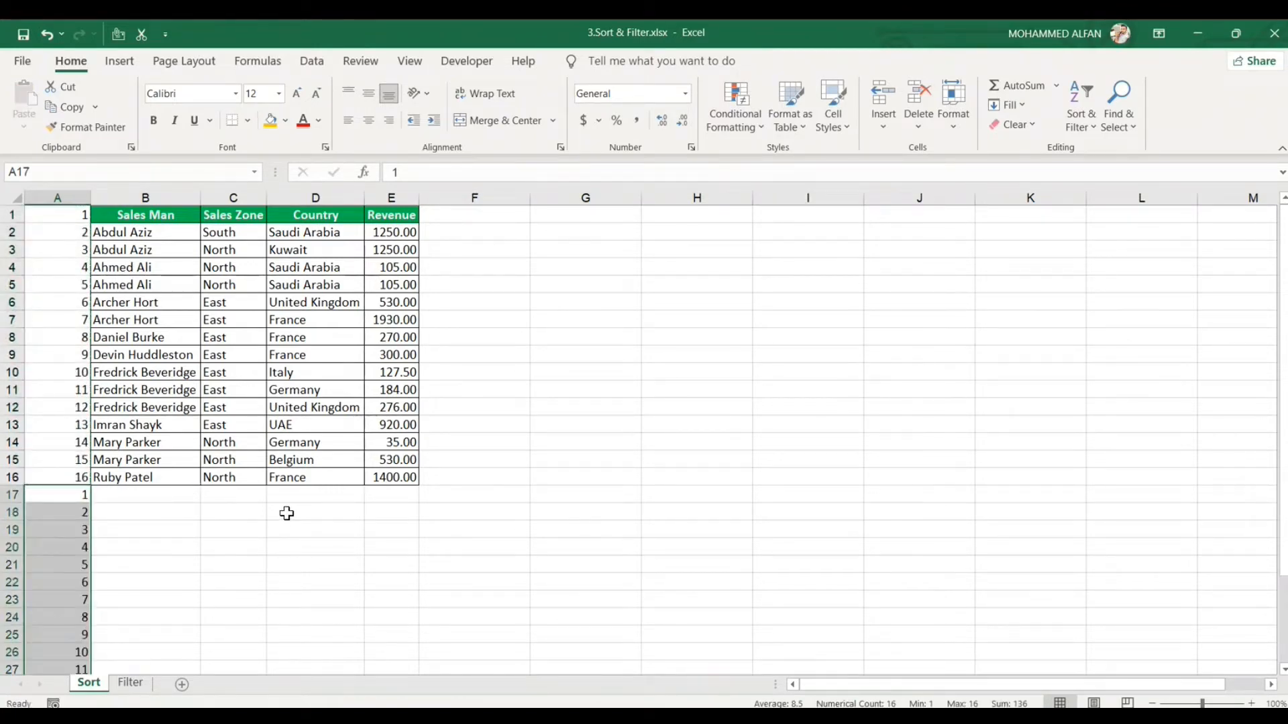
{"action": "left_click", "coordinate": [310, 547]}
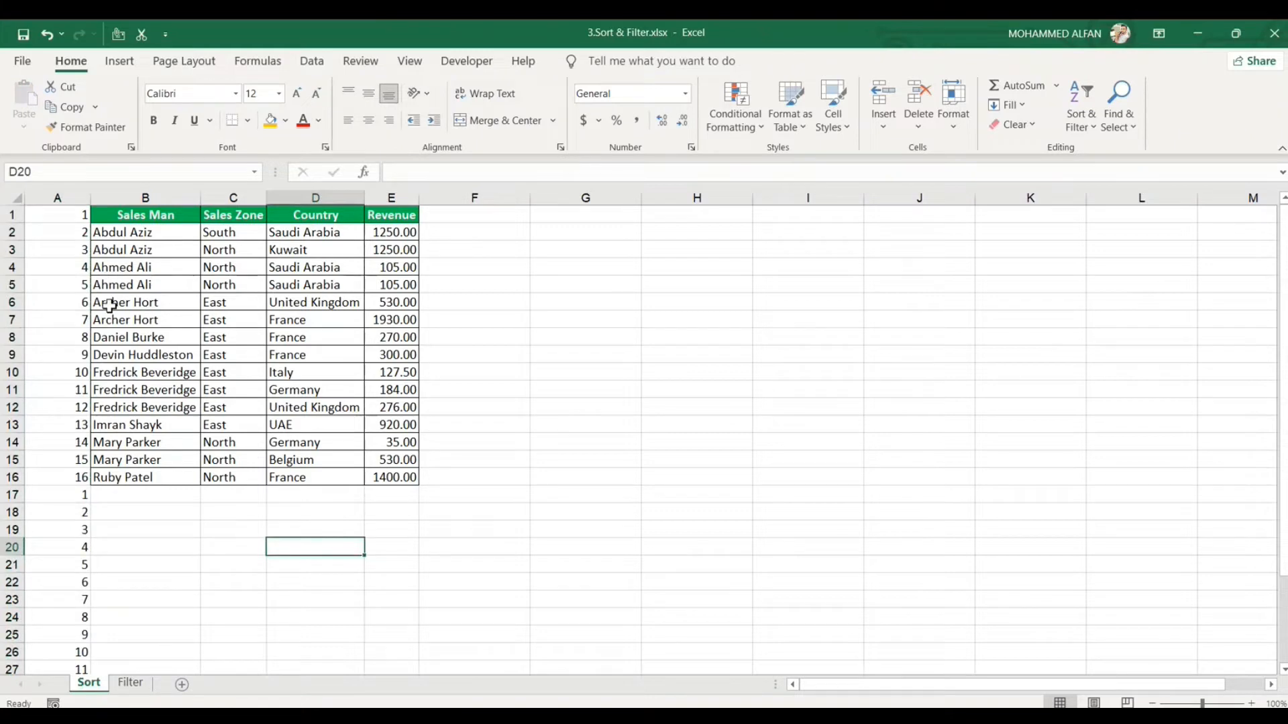
Open the Sort settings for the range A1:E32 and remove both existing sort levels
{"action": "left_click", "coordinate": [5, 232]}
{"action": "left_click", "coordinate": [11, 250]}
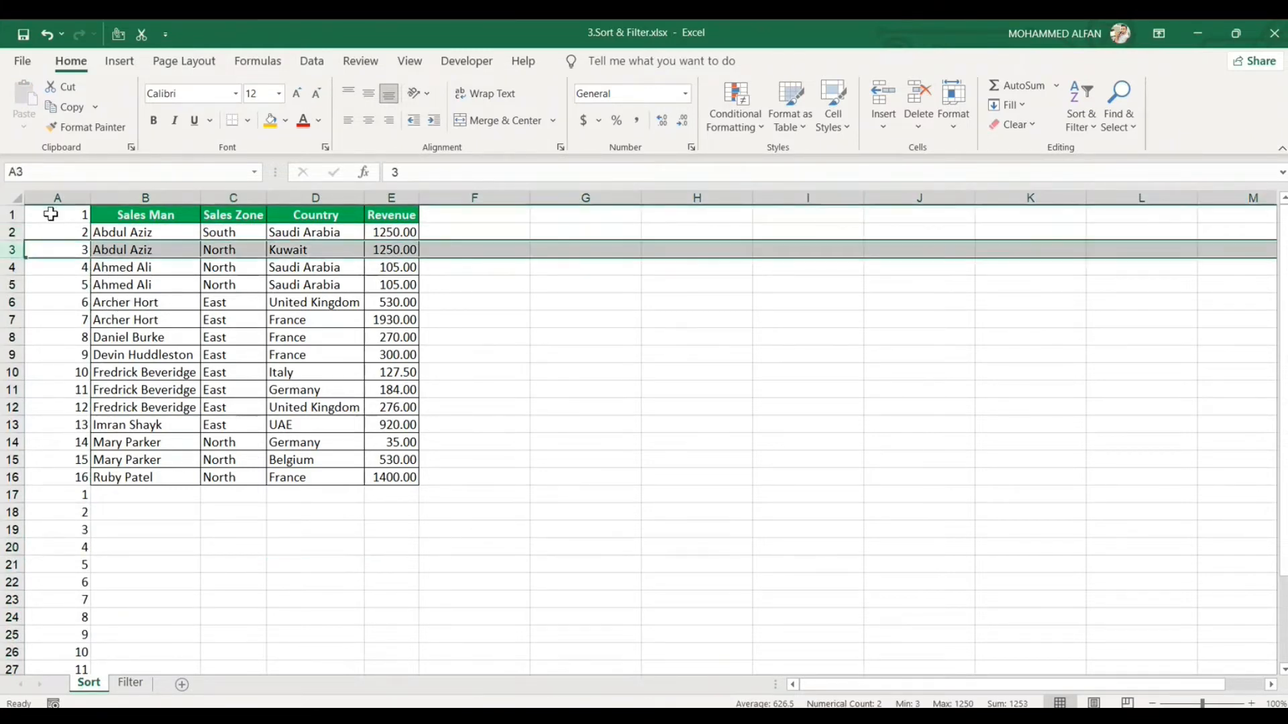
{"action": "left_click", "coordinate": [67, 219]}
{"action": "left_click_drag", "start_coordinate": [67, 219], "coordinate": [397, 670]}
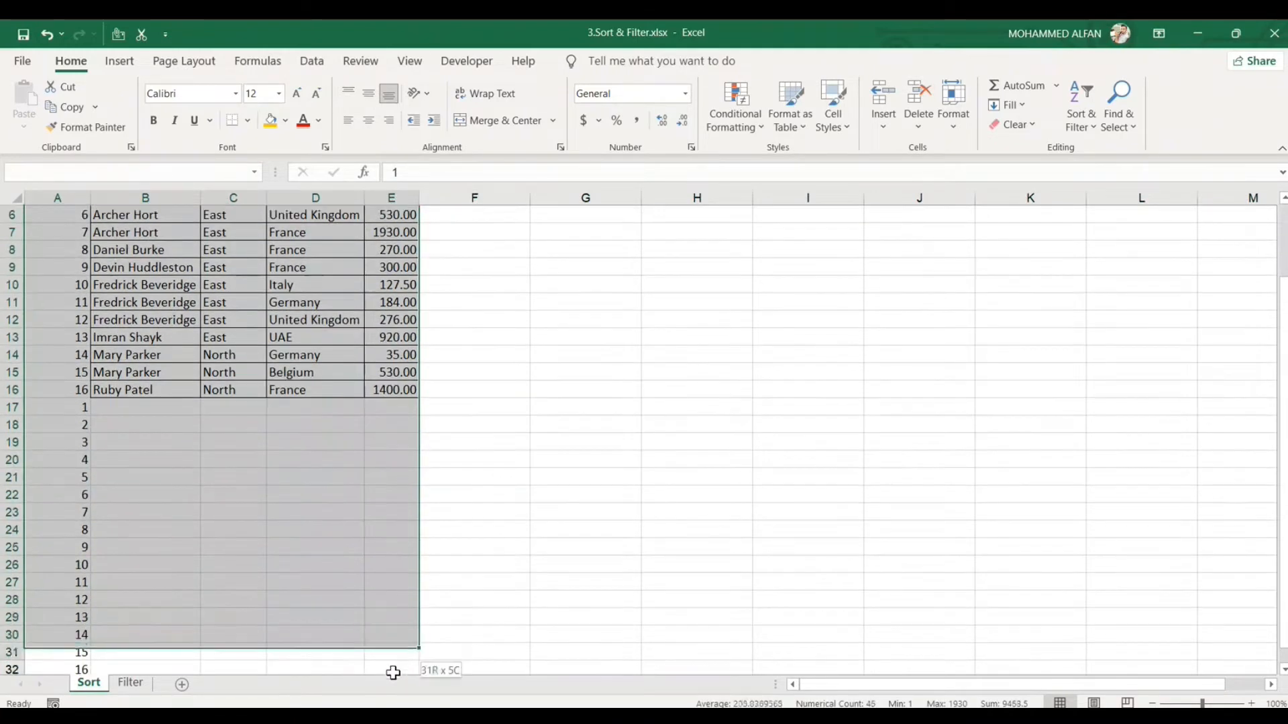
{"action": "scroll", "coordinate": [395, 604], "scroll_direction": "up", "scroll_amount": 2}
{"action": "left_click", "coordinate": [313, 67]}
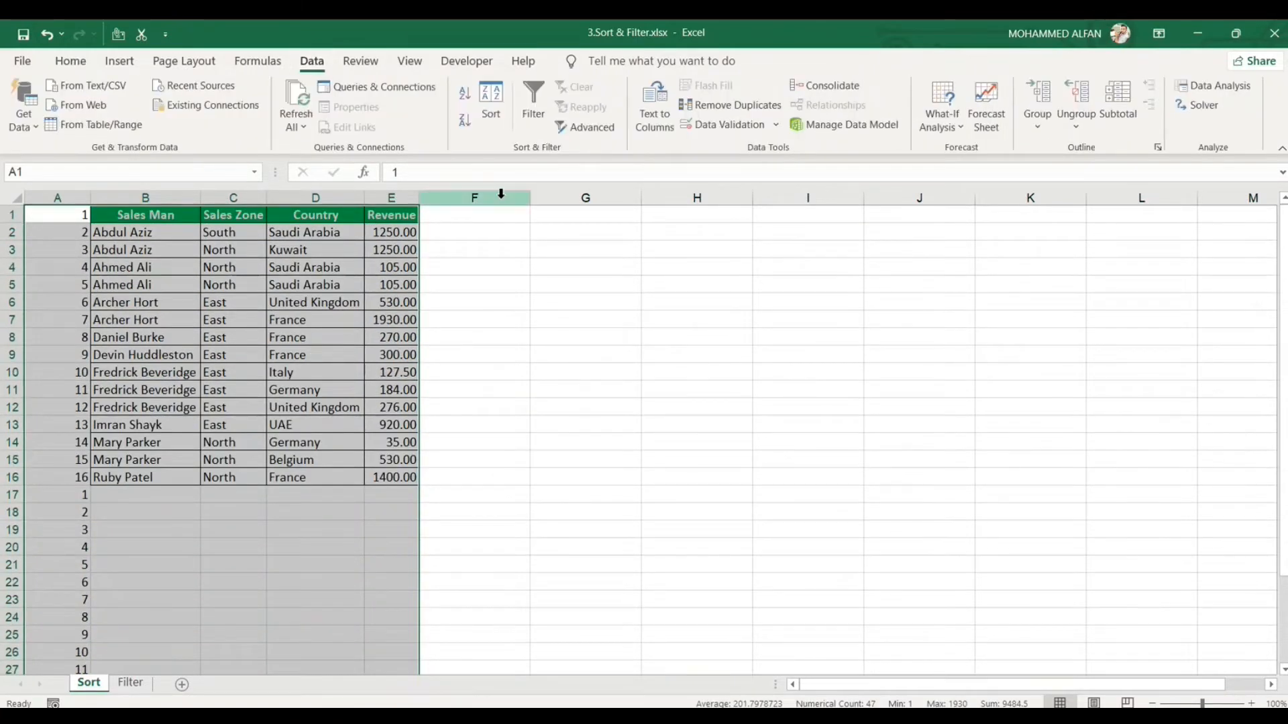
{"action": "left_click", "coordinate": [495, 119]}
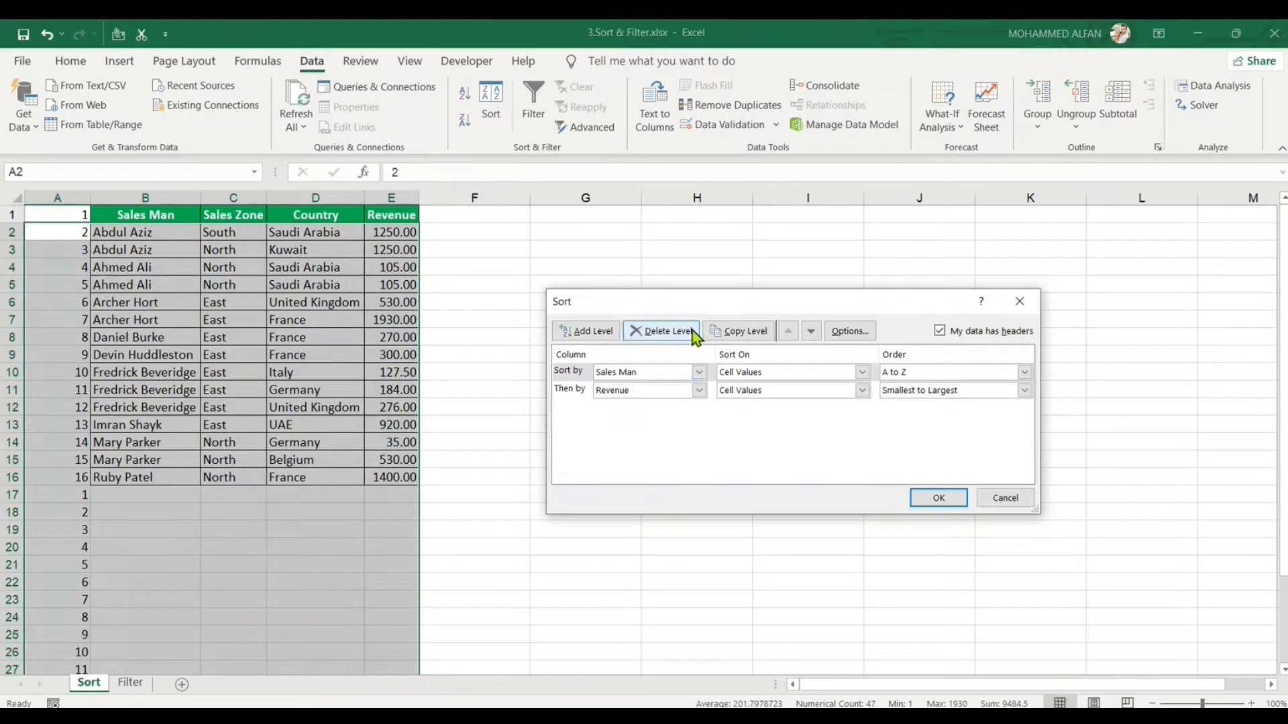
{"action": "left_click", "coordinate": [663, 331]}
{"action": "left_click", "coordinate": [663, 331]}
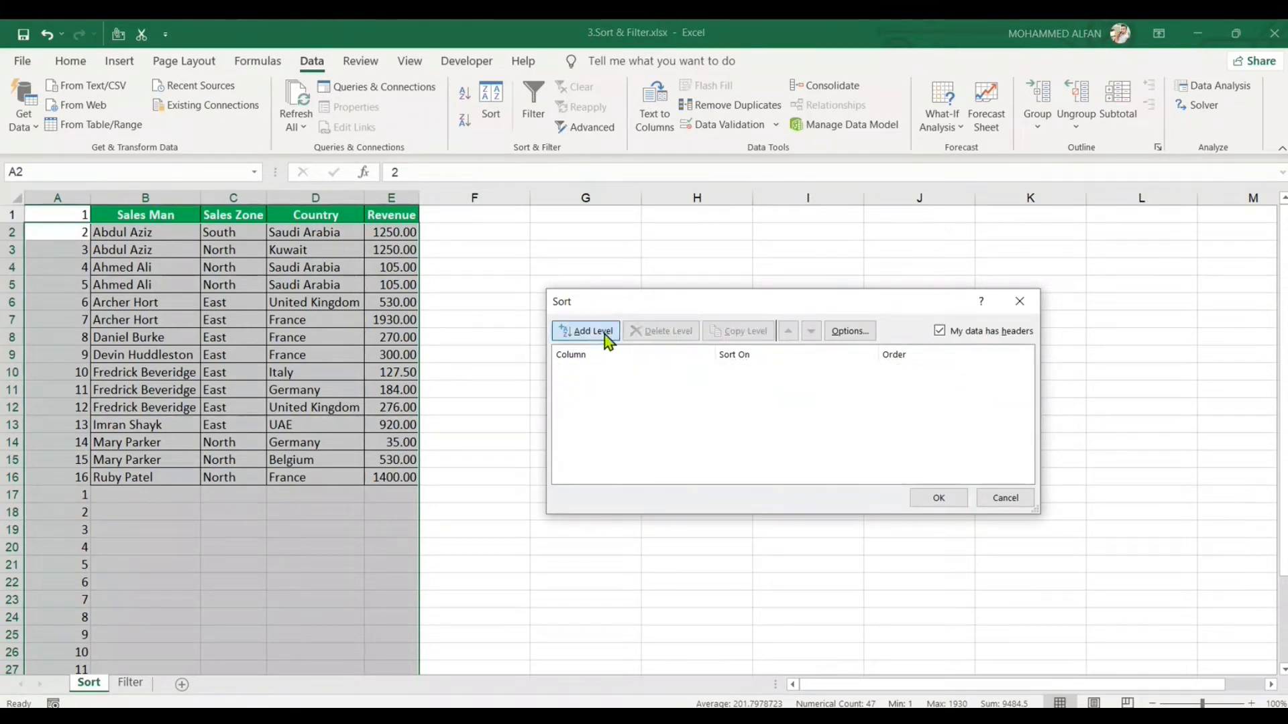
Sort the range by Column A on cell values, smallest to largest, using one new sort level
{"action": "left_click", "coordinate": [587, 331]}
{"action": "left_click", "coordinate": [699, 373]}
{"action": "left_click", "coordinate": [620, 387]}
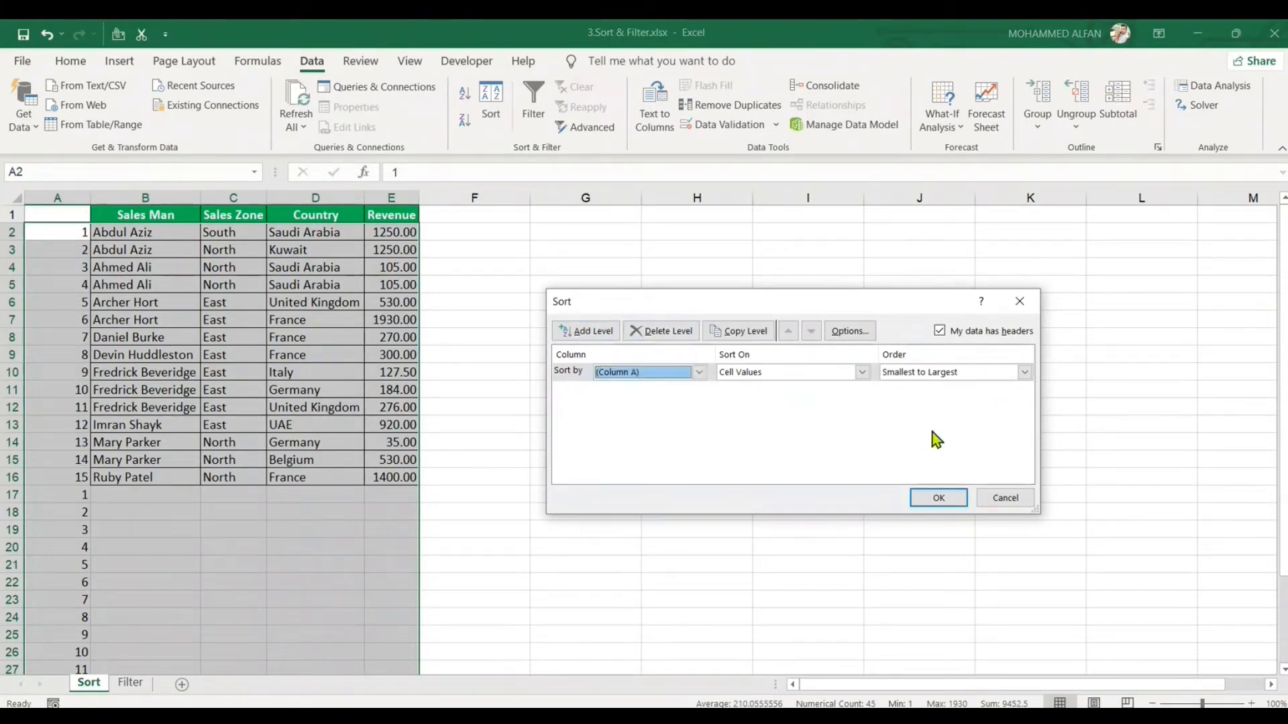
{"action": "left_click", "coordinate": [939, 498]}
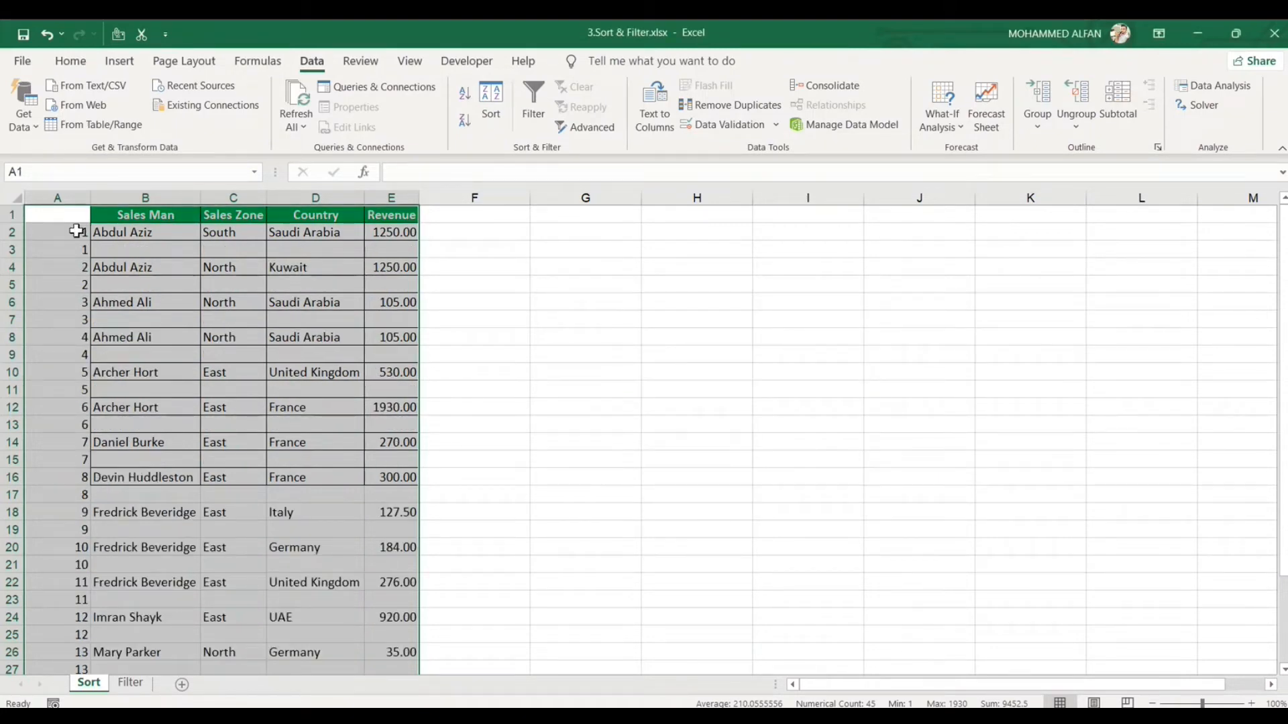
Check the paired helper numbers in column A and delete the whole helper column
{"action": "left_click", "coordinate": [72, 235]}
{"action": "left_click_drag", "start_coordinate": [73, 239], "coordinate": [75, 290]}
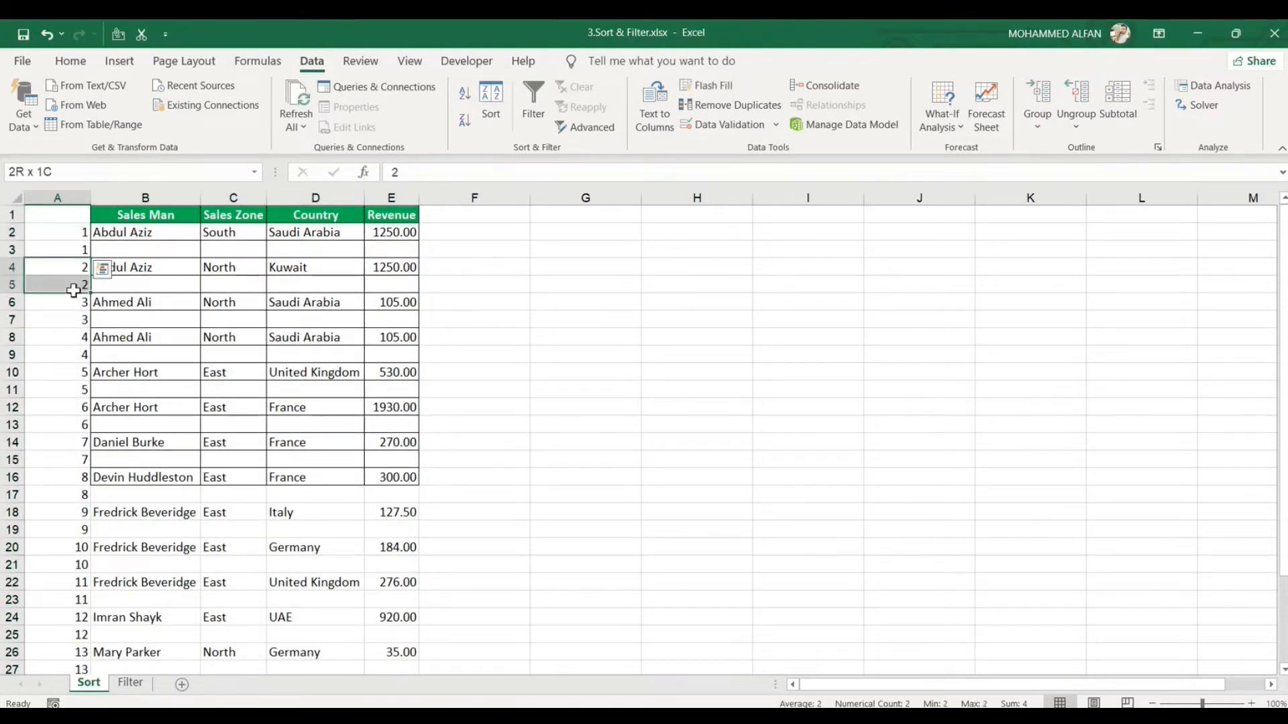
{"action": "left_click", "coordinate": [635, 403]}
{"action": "left_click", "coordinate": [82, 197]}
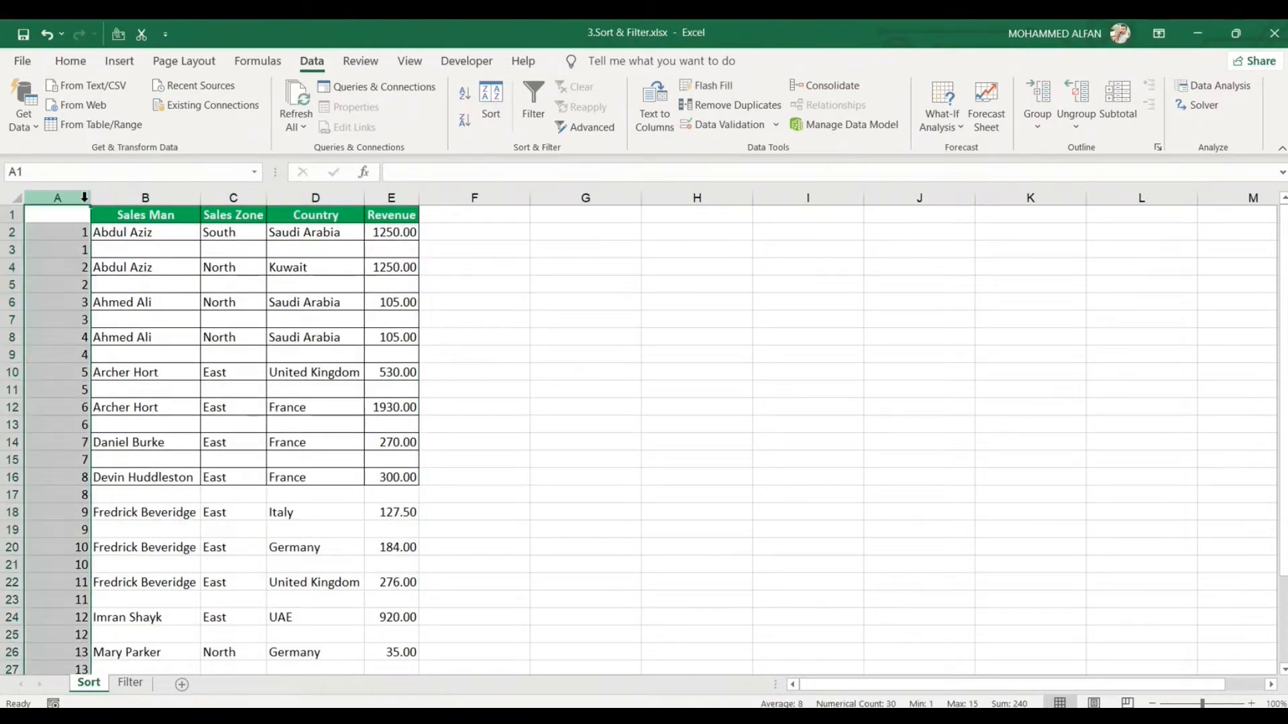
{"action": "key", "text": "ctrl+minus"}
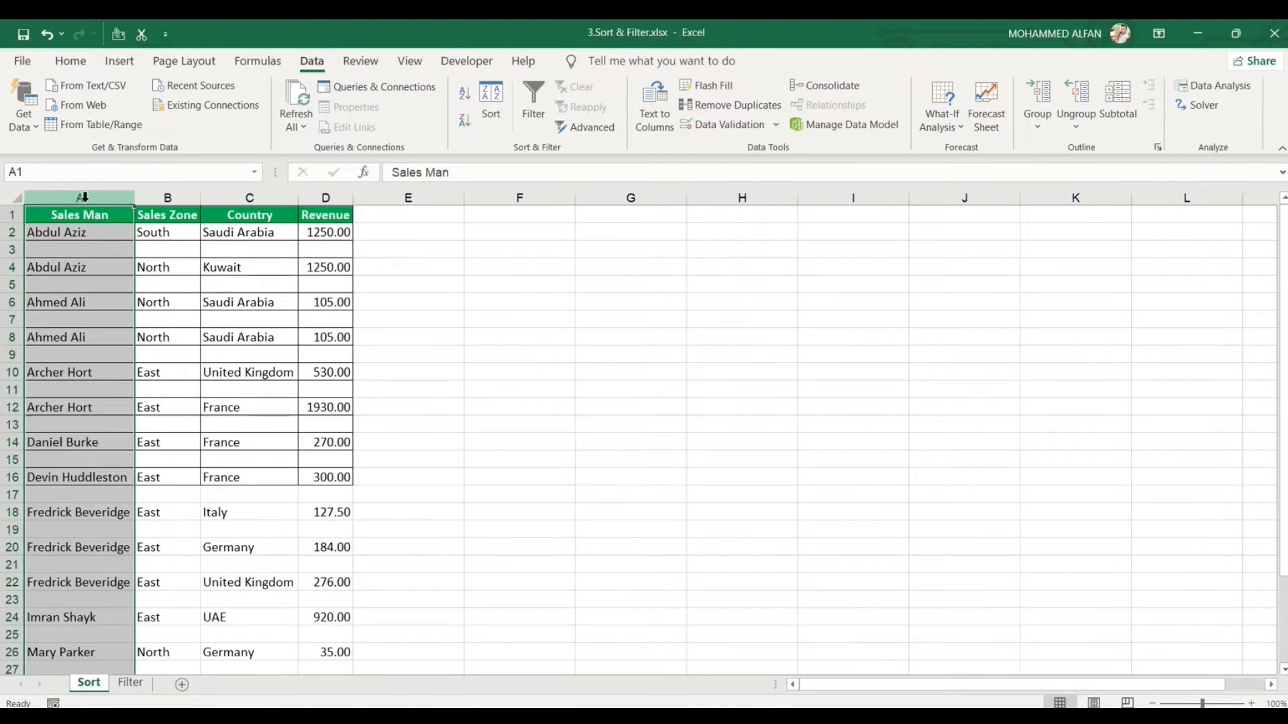
{"action": "left_click", "coordinate": [460, 368]}
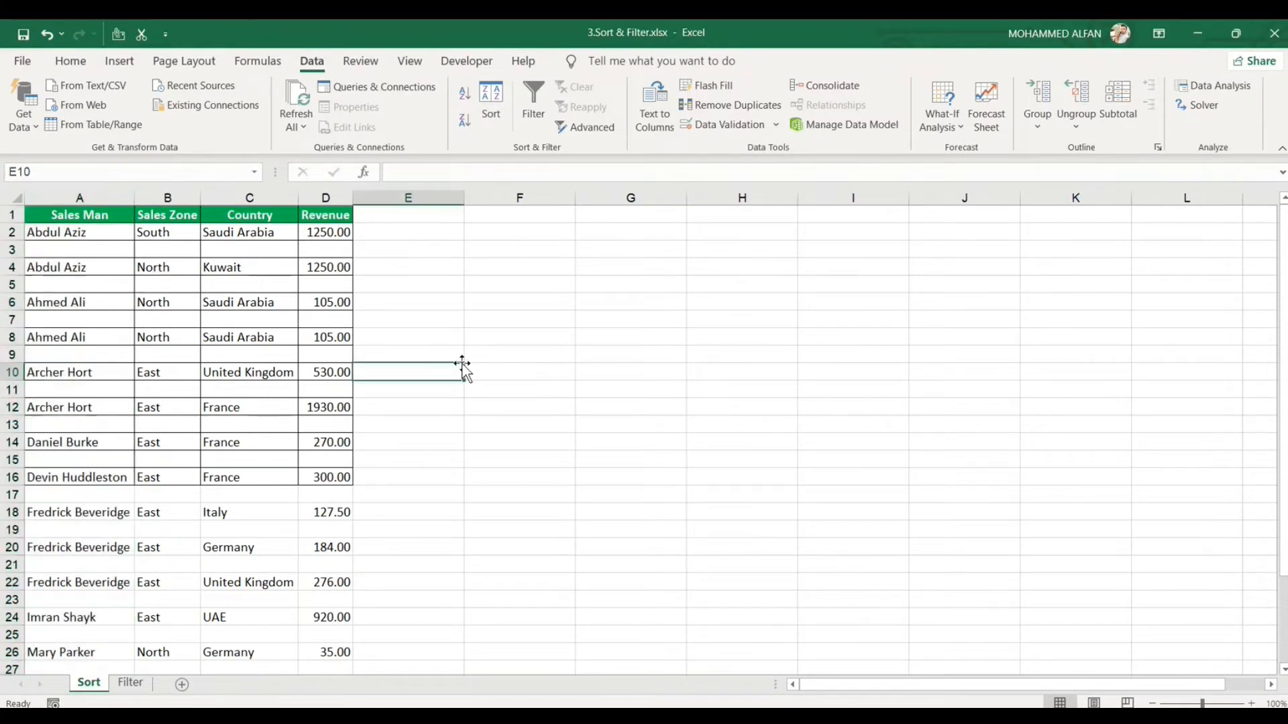
Insert a blank row above the header row of the original sales table
{"action": "left_click", "coordinate": [249, 232]}
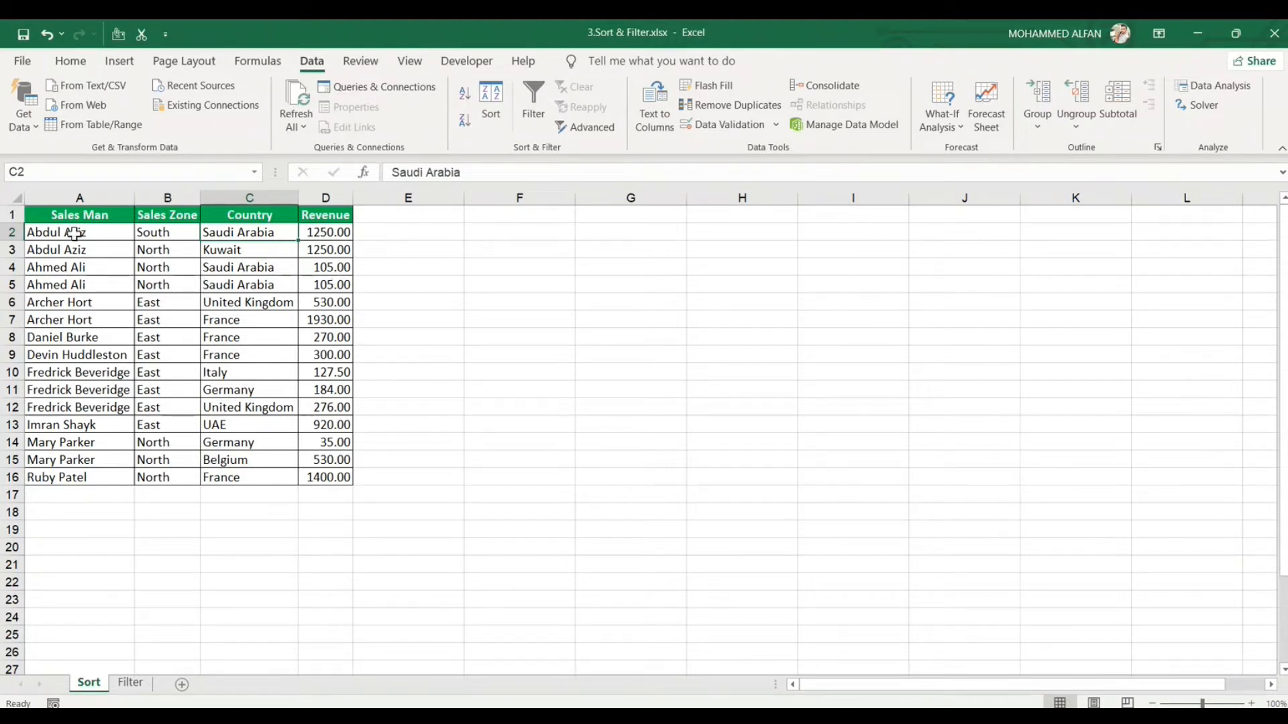
{"action": "left_click", "coordinate": [5, 216]}
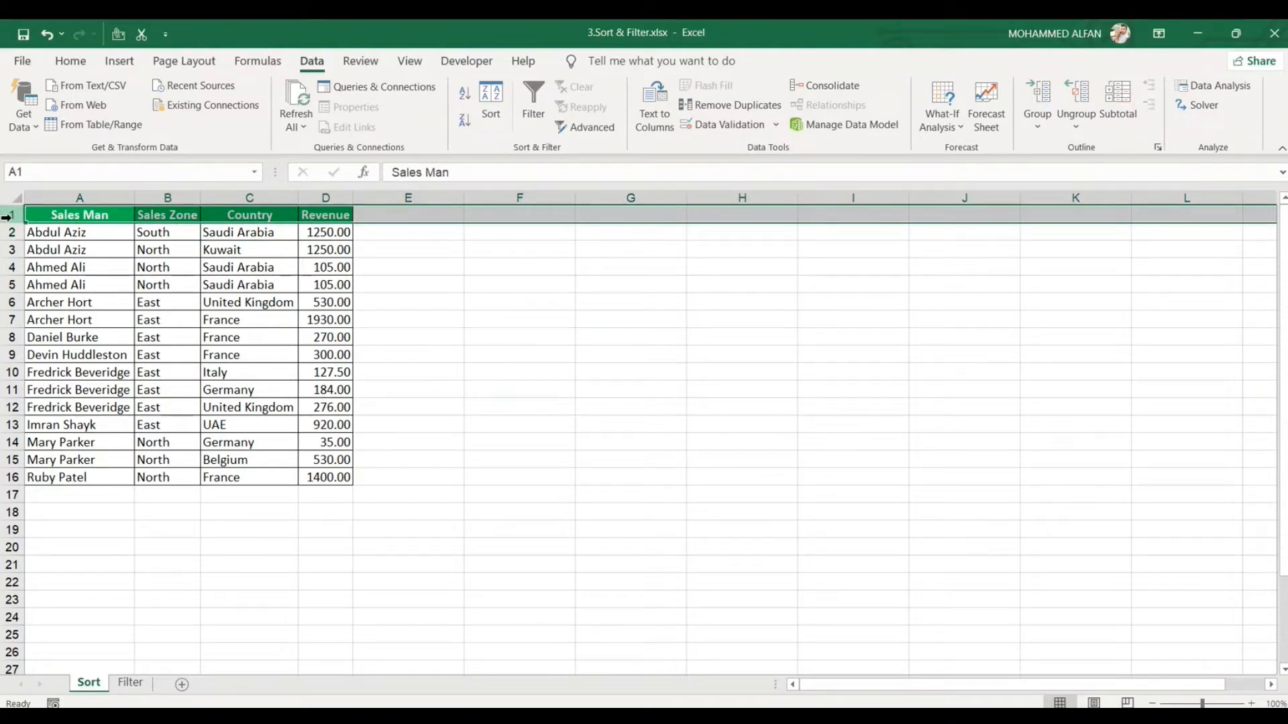
{"action": "right_click", "coordinate": [6, 216]}
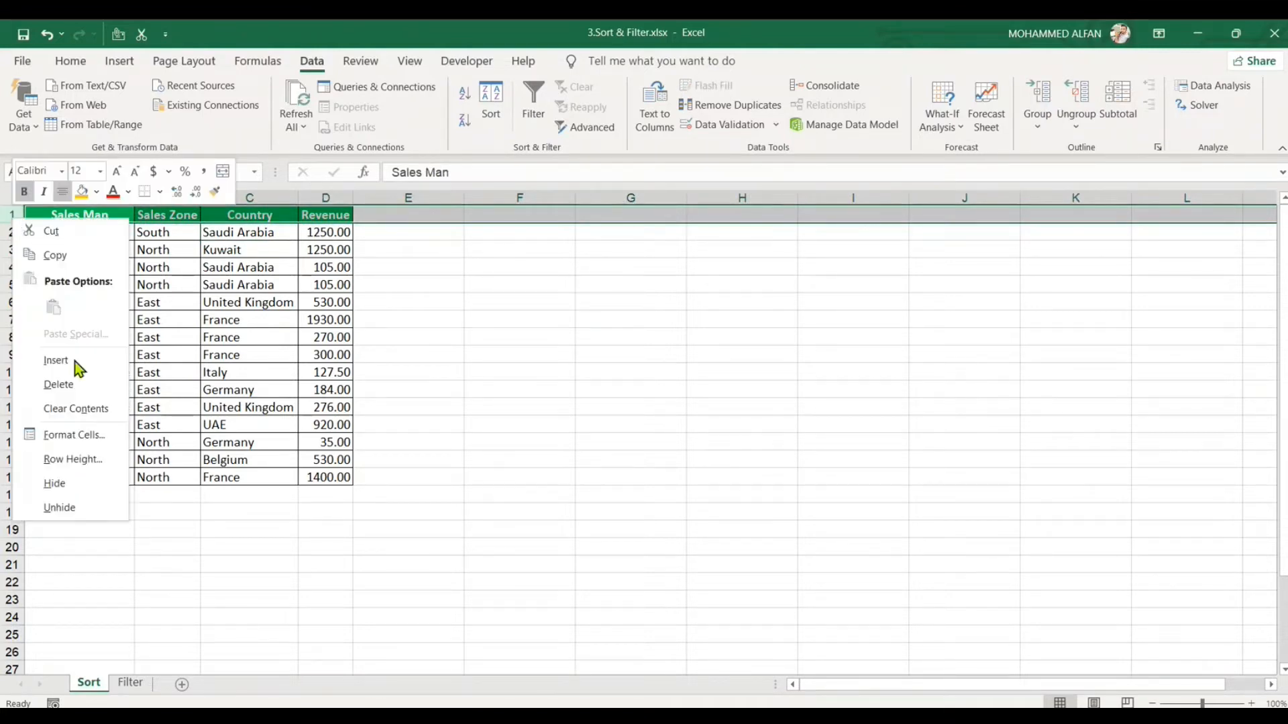
{"action": "left_click", "coordinate": [84, 363]}
Enter 1 in A1 and fill the series across to 4 in D1, above the table headers
{"action": "type", "text": "1"}
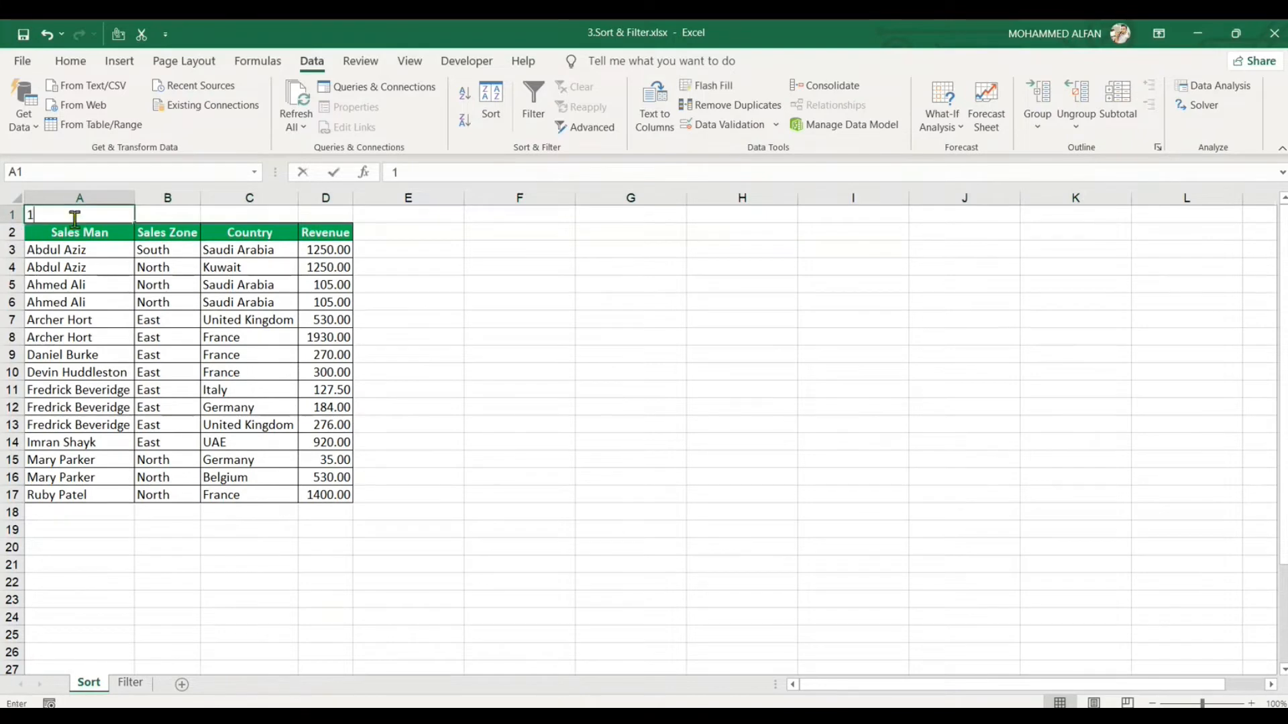
{"action": "key", "text": "Tab"}
{"action": "left_click", "coordinate": [75, 218]}
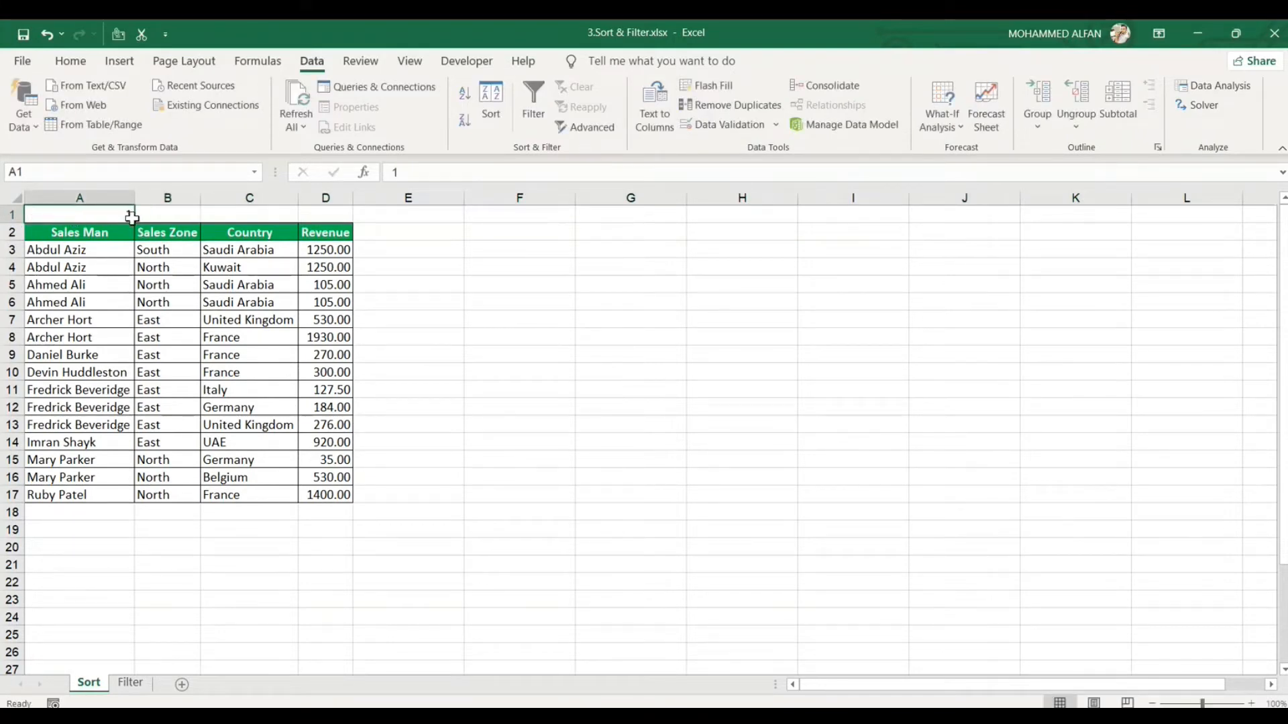
{"action": "left_click_drag", "start_coordinate": [135, 223], "coordinate": [369, 220]}
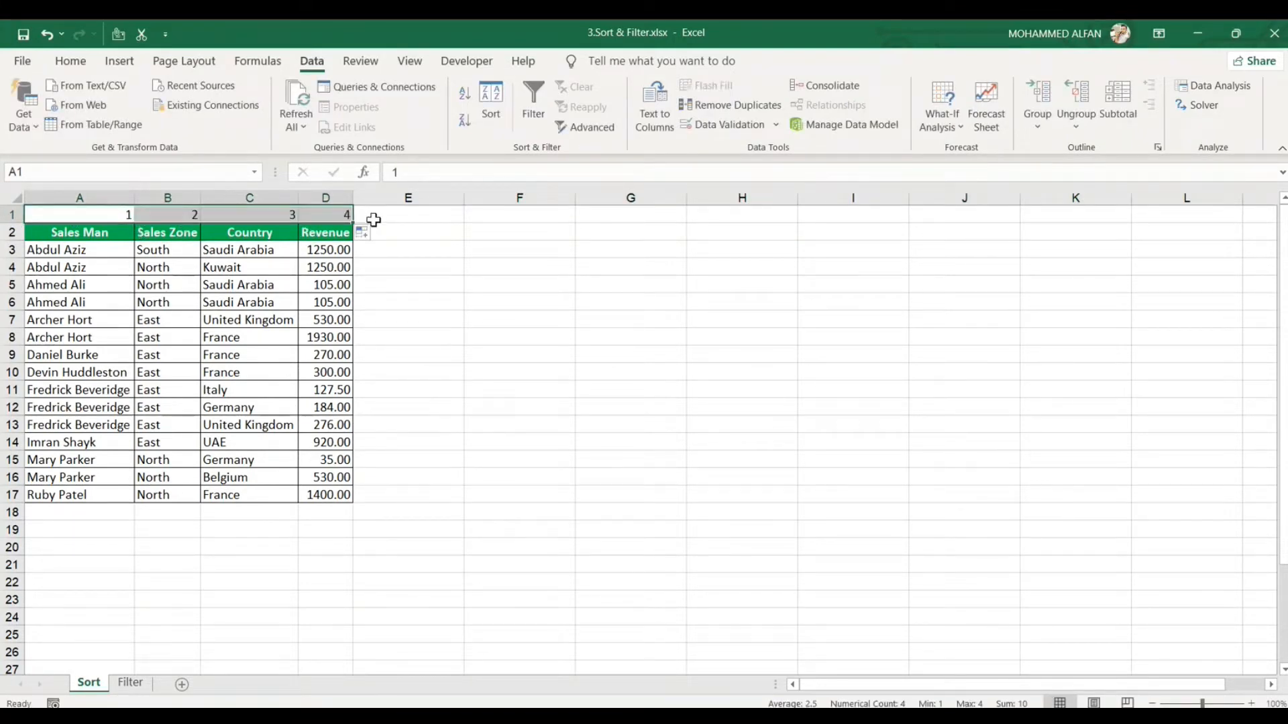
Copy the numbers 1 to 4 from A1:D1 and paste them beside the originals, starting at E1
{"action": "key", "text": "ctrl+c"}
{"action": "left_click", "coordinate": [408, 215]}
{"action": "key", "text": "ctrl+v"}
{"action": "key", "text": "Escape"}
{"action": "left_click", "coordinate": [571, 368]}
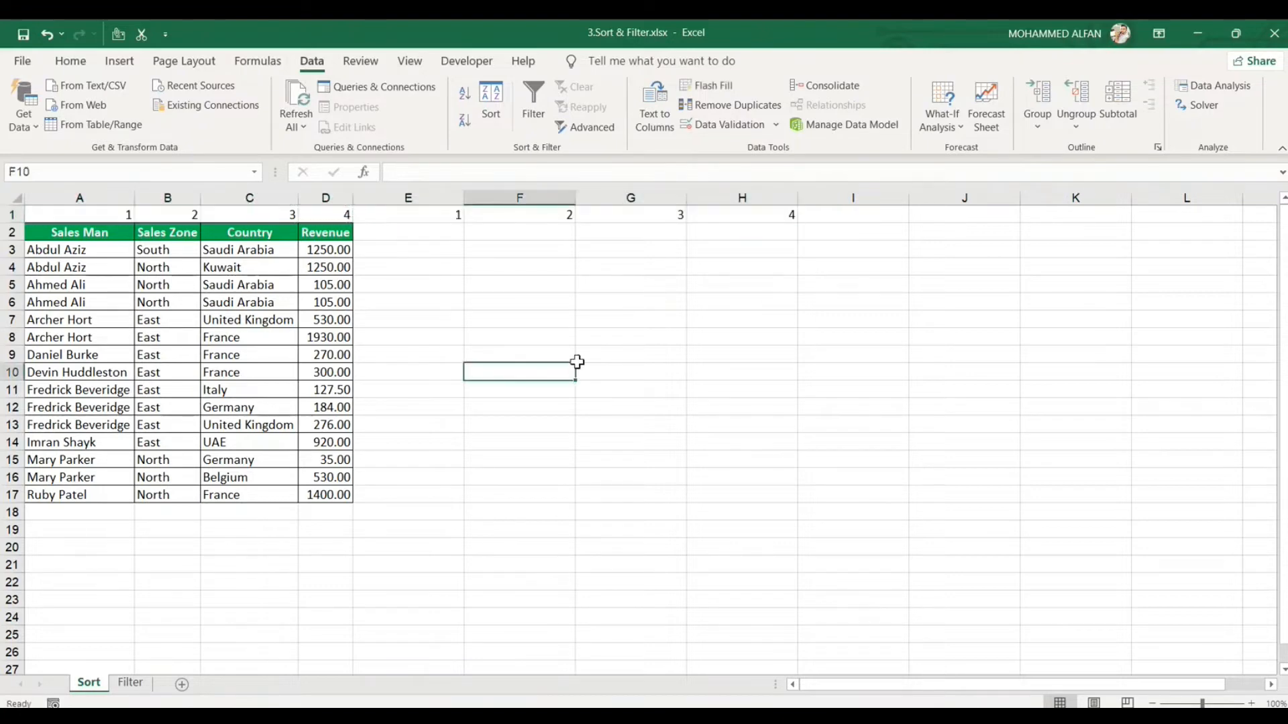
Open the Sort settings for A1:H17 and set the orientation to sort left to right
{"action": "left_click_drag", "start_coordinate": [73, 216], "coordinate": [730, 493]}
{"action": "left_click", "coordinate": [491, 120]}
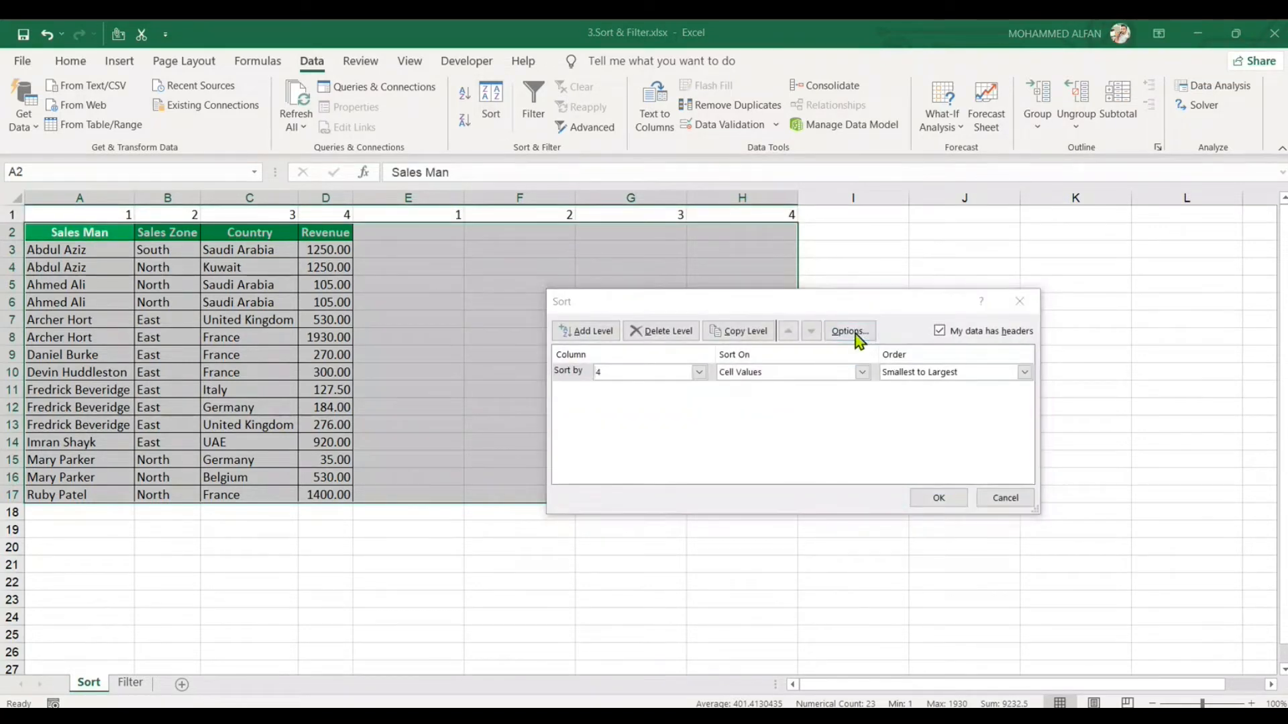
{"action": "left_click", "coordinate": [857, 334]}
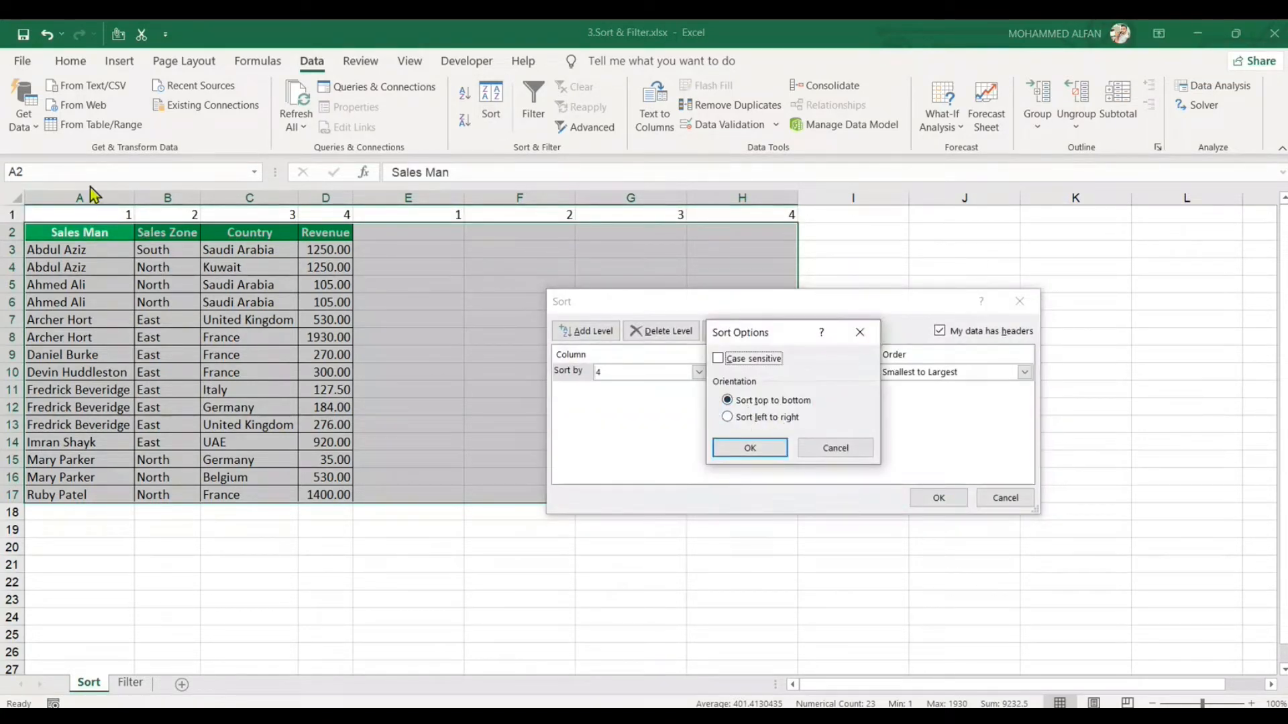
{"action": "left_click", "coordinate": [733, 422]}
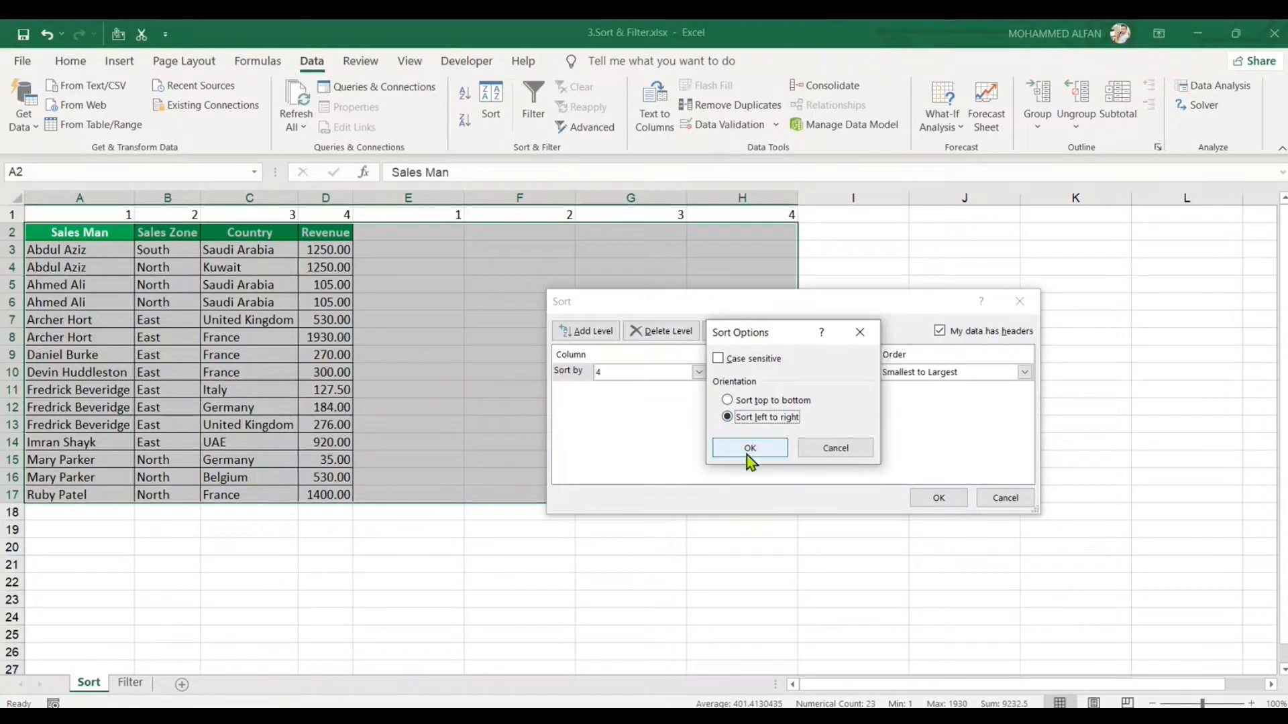
{"action": "left_click", "coordinate": [745, 449]}
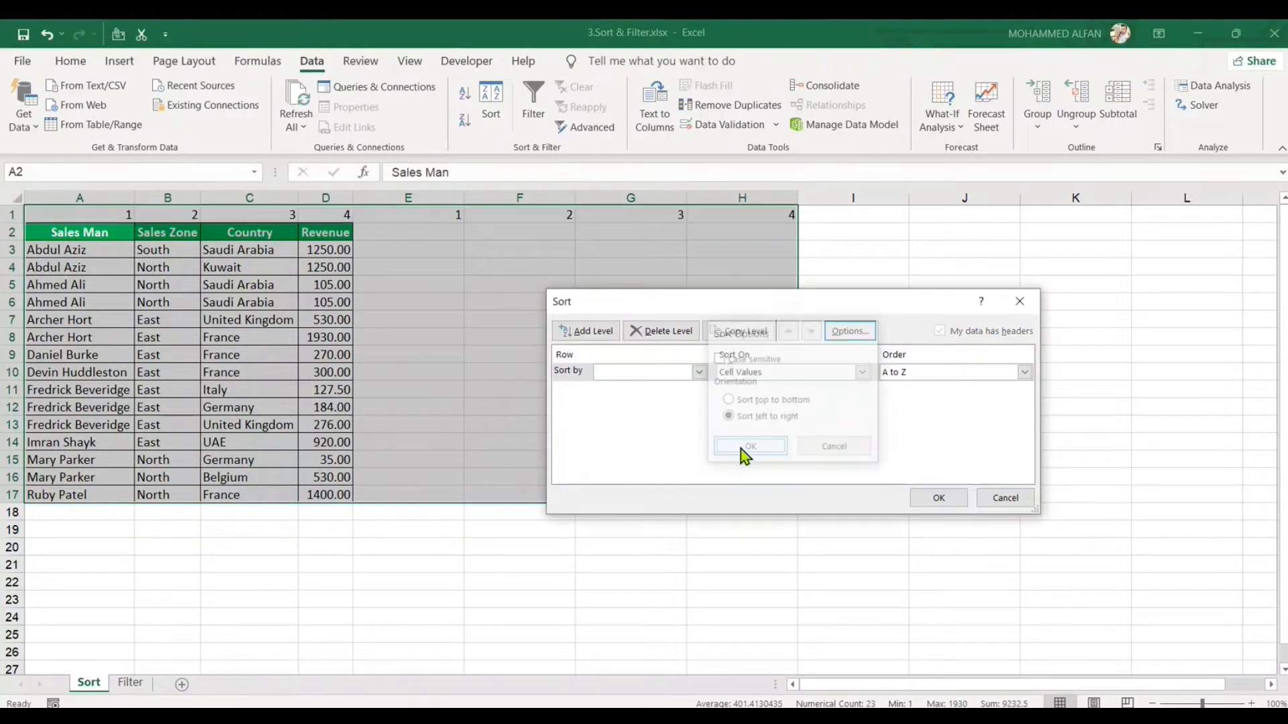
Sort the columns of the selected range by the helper numbers in Row 1
{"action": "left_click", "coordinate": [698, 373]}
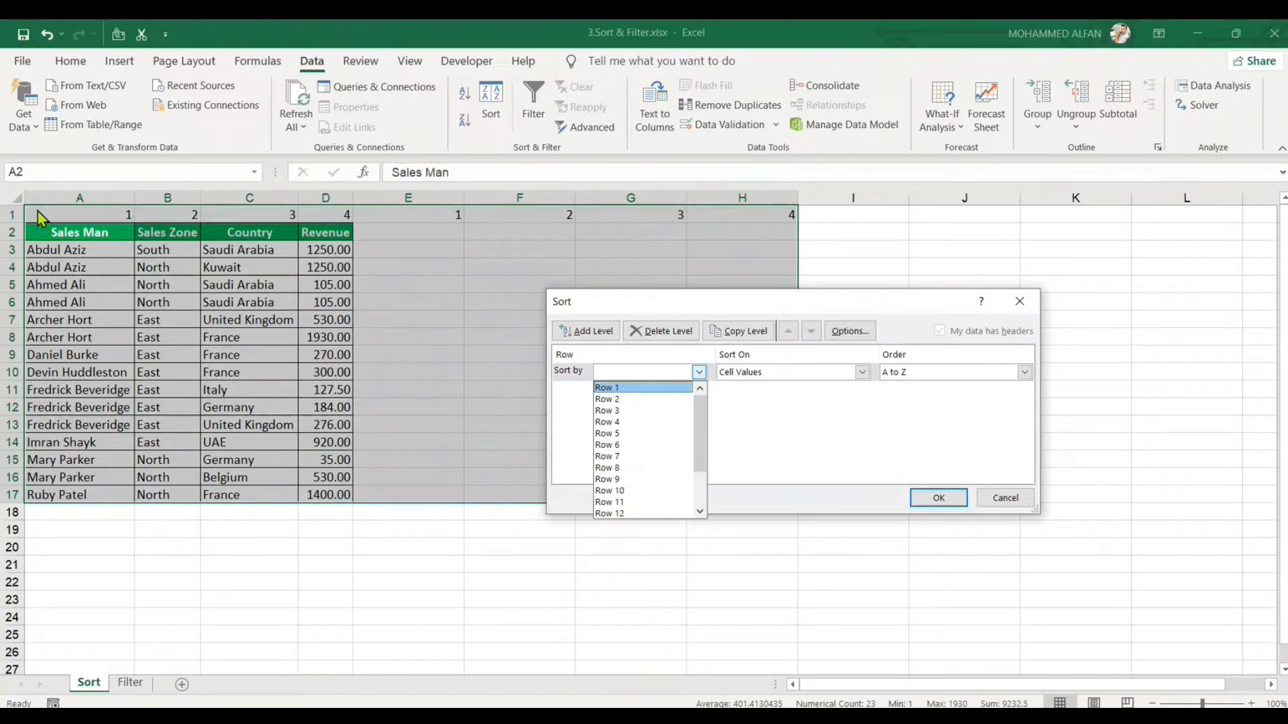
{"action": "left_click", "coordinate": [662, 387]}
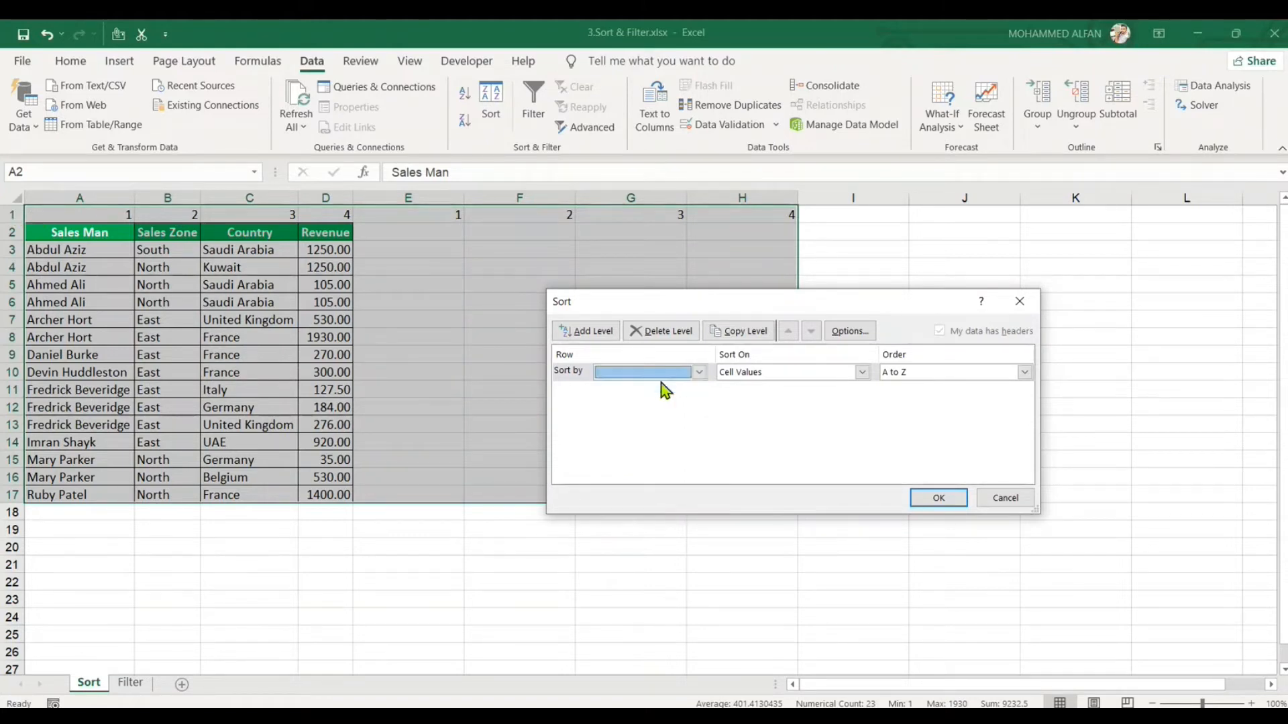
{"action": "left_click", "coordinate": [947, 497]}
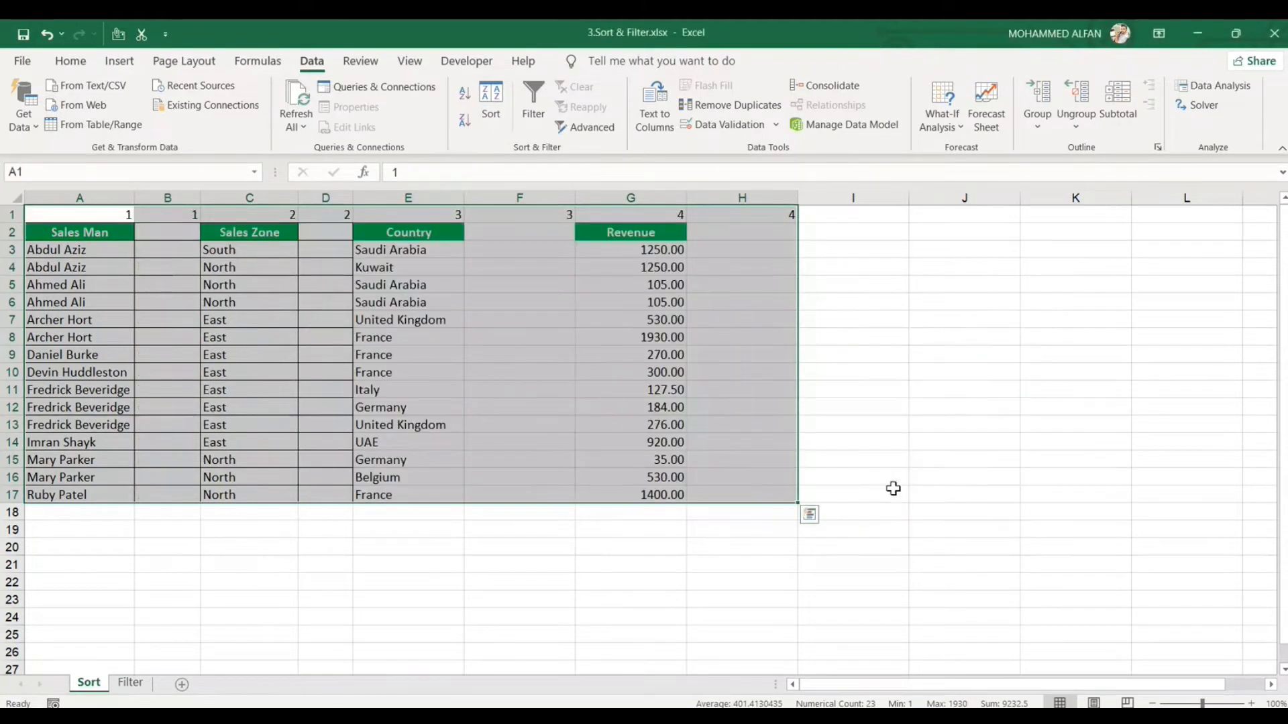
{"action": "left_click", "coordinate": [936, 475]}
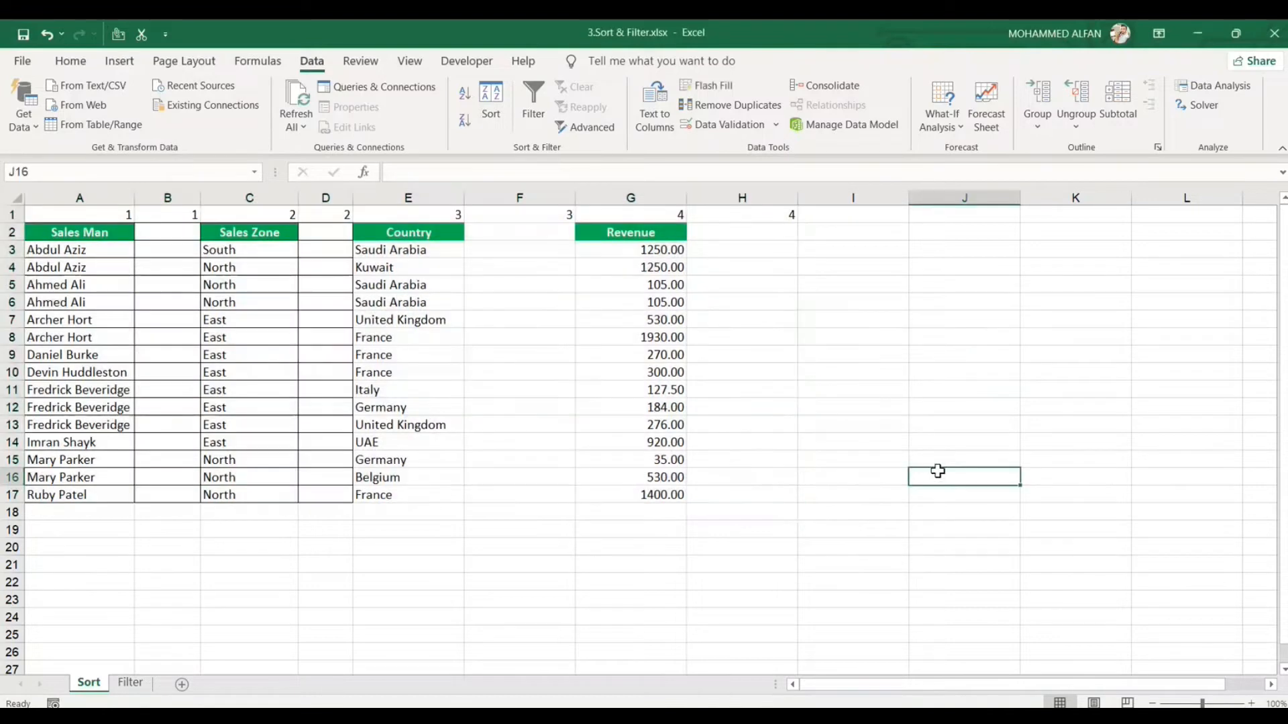
Delete helper row 1, and undo the deletion, the column sort and the pasted numbers in E1:H1
{"action": "left_click", "coordinate": [5, 214]}
{"action": "key", "text": "ctrl+minus"}
{"action": "key", "text": "ctrl+z"}
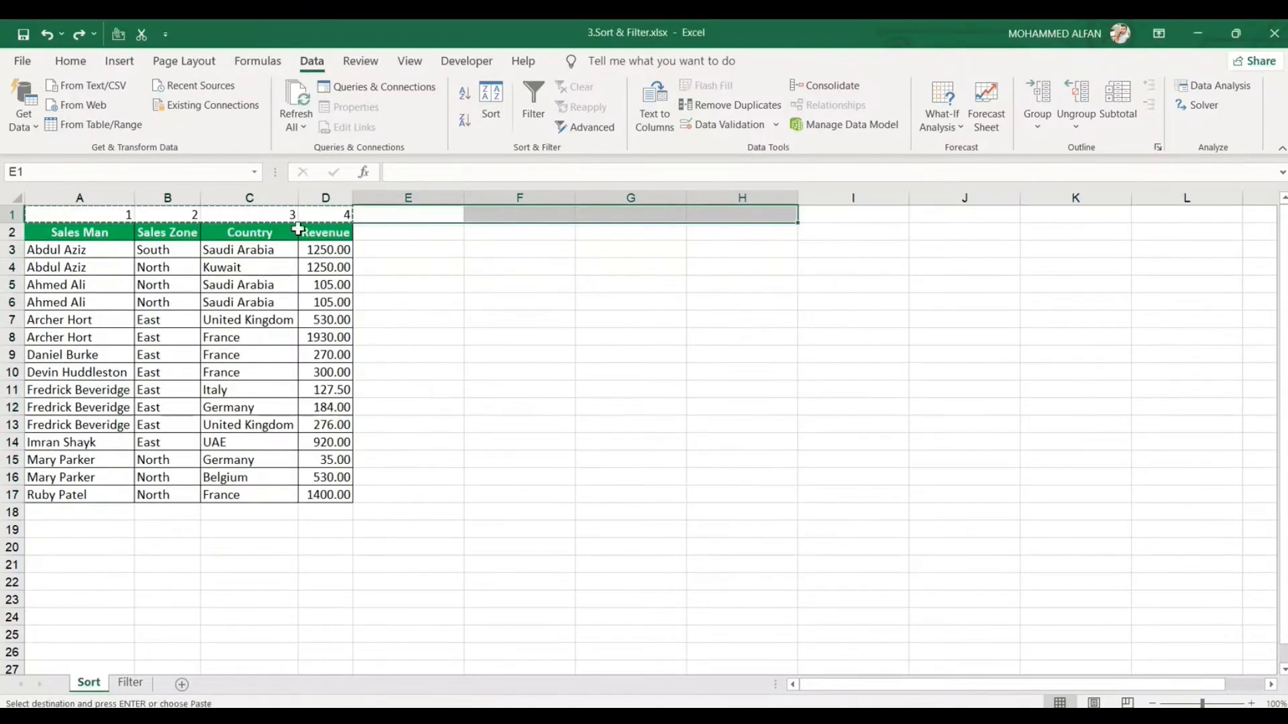
Copy the helper numbers 1 to 4 from A1:D1 into E1:H1 again
{"action": "left_click_drag", "start_coordinate": [110, 213], "coordinate": [382, 214]}
{"action": "key", "text": "ctrl+c"}
{"action": "left_click", "coordinate": [383, 215]}
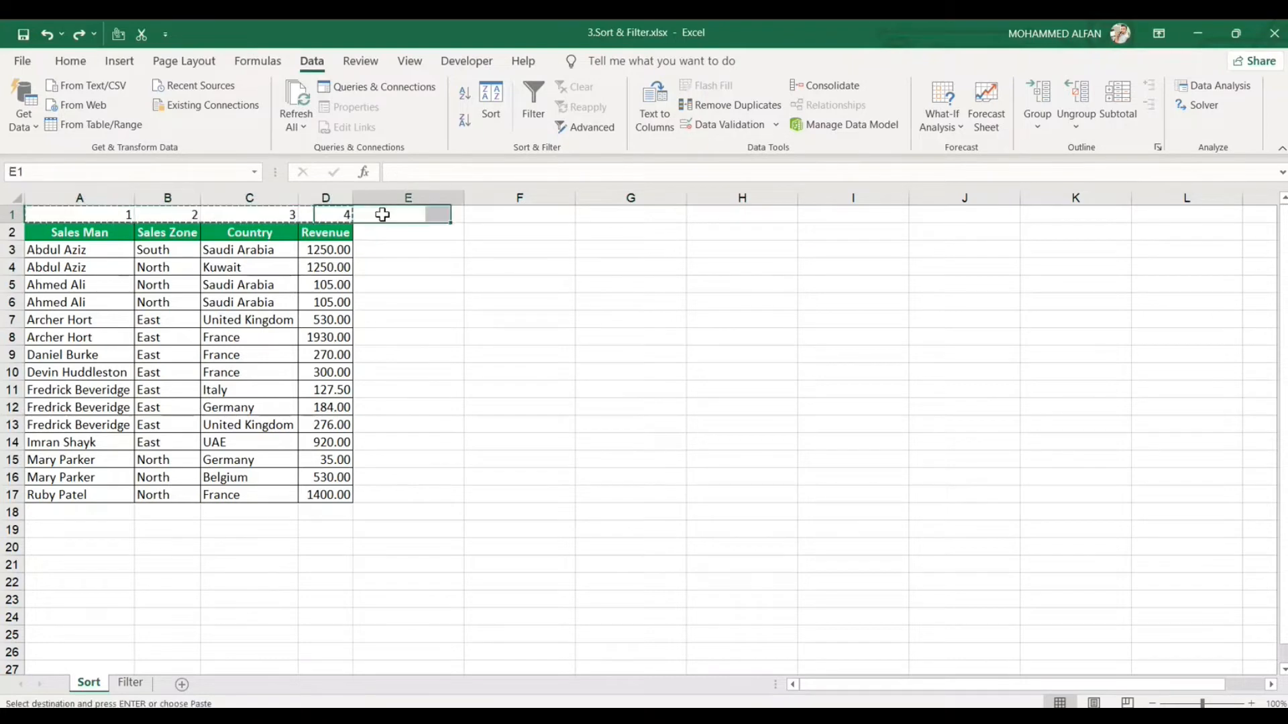
{"action": "key", "text": "ctrl+v"}
{"action": "key", "text": "Escape"}
{"action": "left_click", "coordinate": [604, 319]}
Open the Sort settings for A1:H17, remove the first sort level and set the orientation to sort left to right
{"action": "left_click_drag", "start_coordinate": [30, 221], "coordinate": [744, 494]}
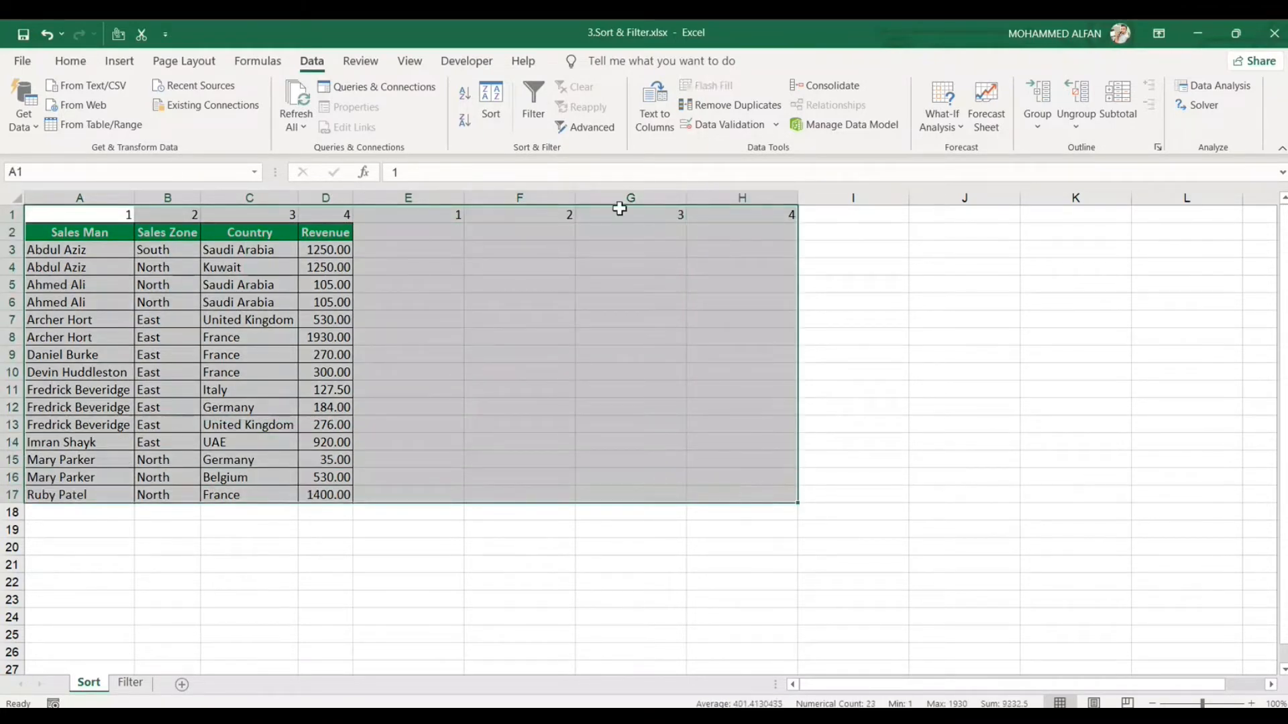
{"action": "left_click", "coordinate": [491, 117]}
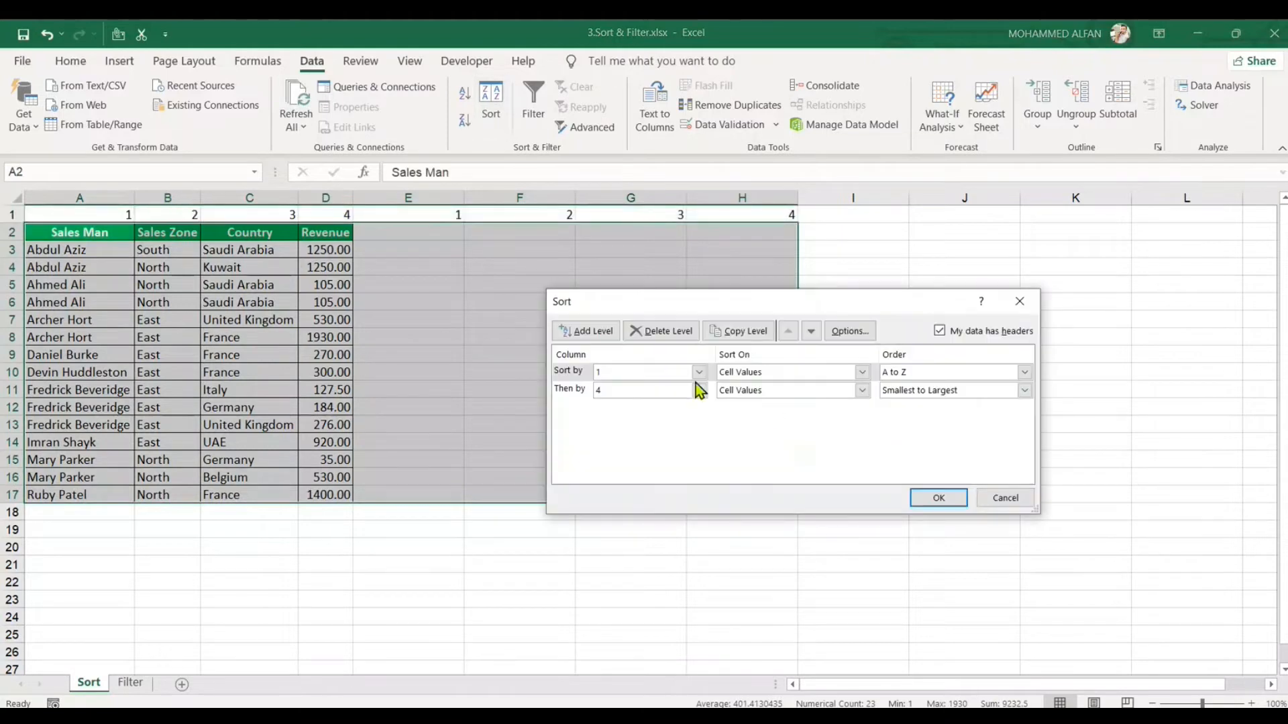
{"action": "left_click", "coordinate": [667, 339]}
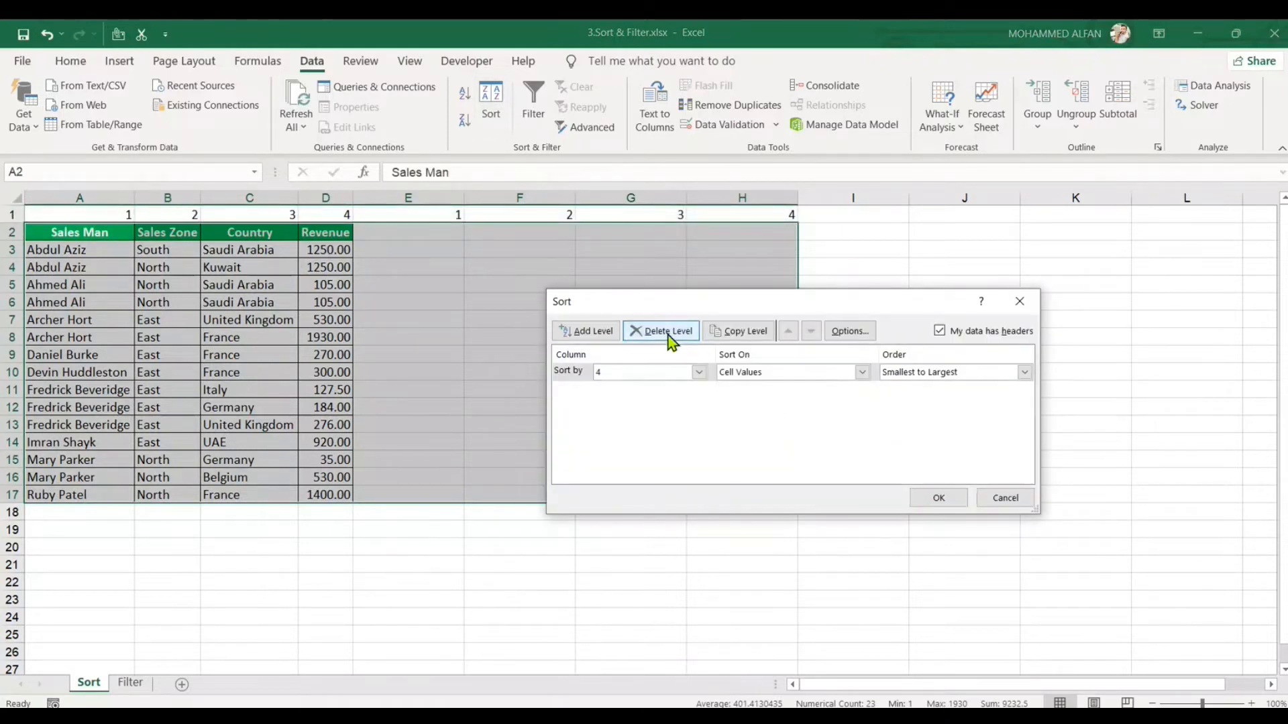
{"action": "left_click", "coordinate": [851, 332]}
{"action": "left_click", "coordinate": [728, 418]}
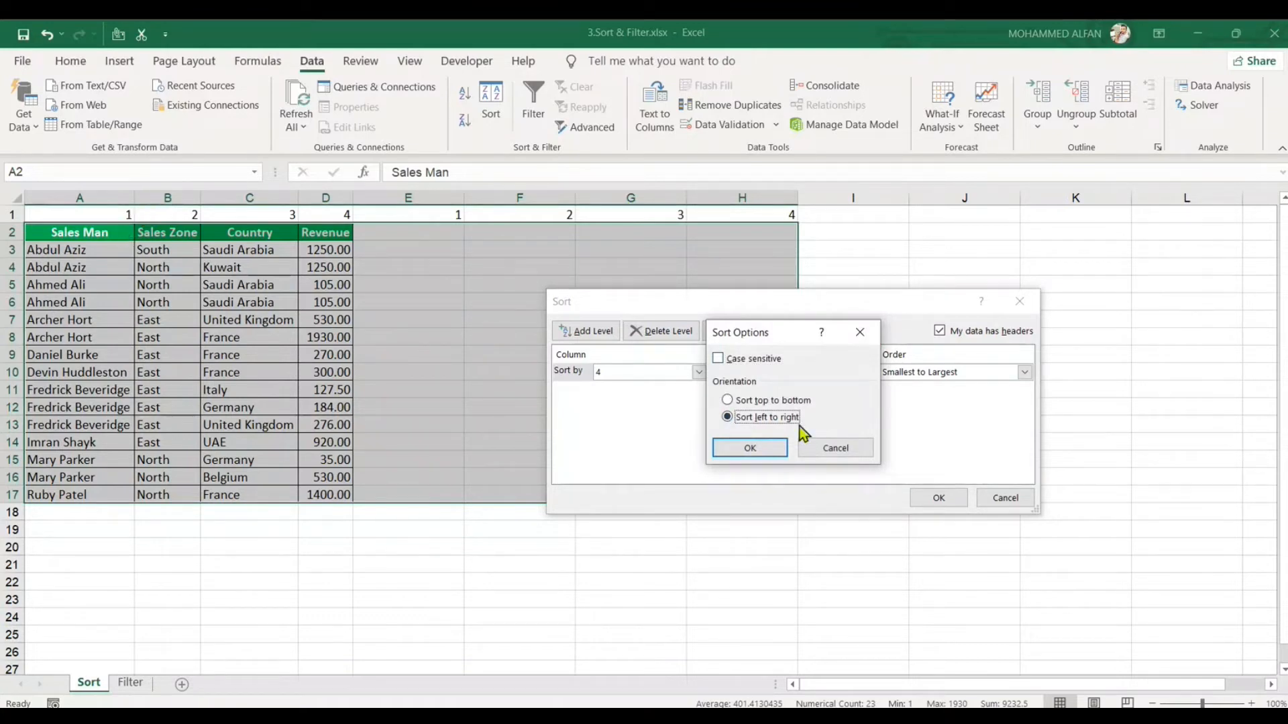
{"action": "left_click", "coordinate": [774, 449]}
Sort the columns by Row 1 on cell values, smallest to largest
{"action": "left_click", "coordinate": [698, 376]}
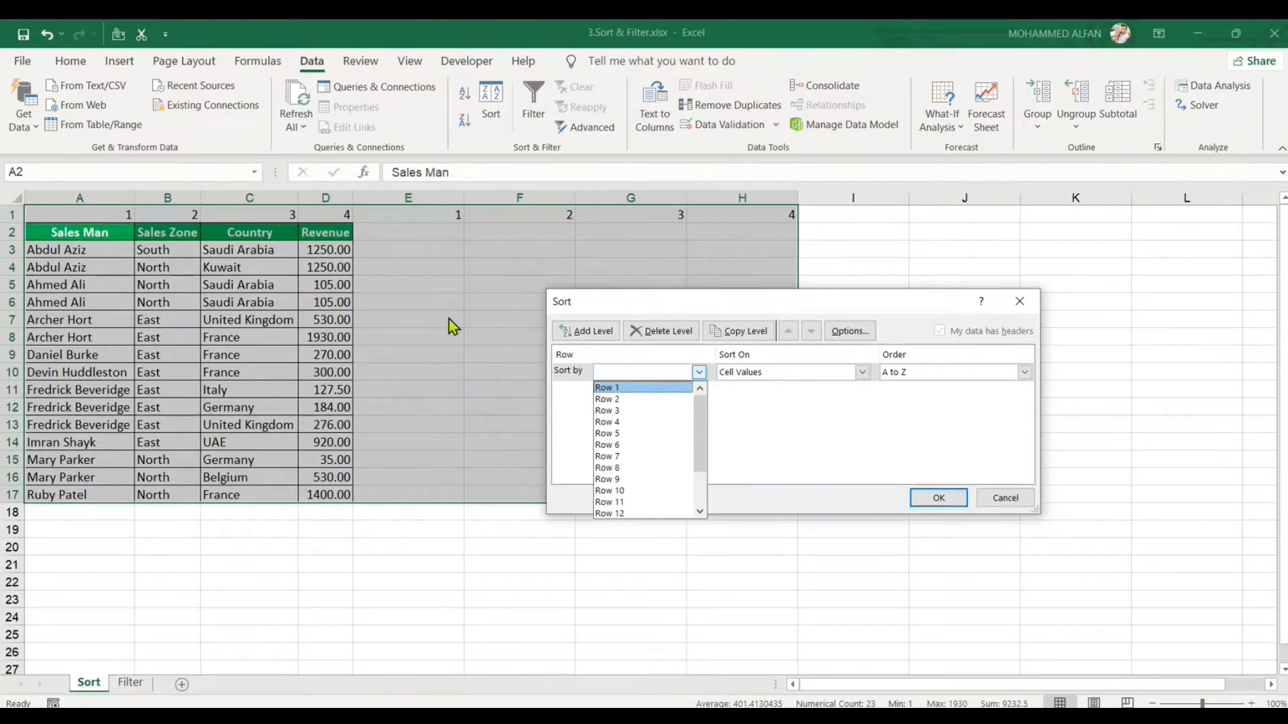
{"action": "left_click", "coordinate": [635, 388]}
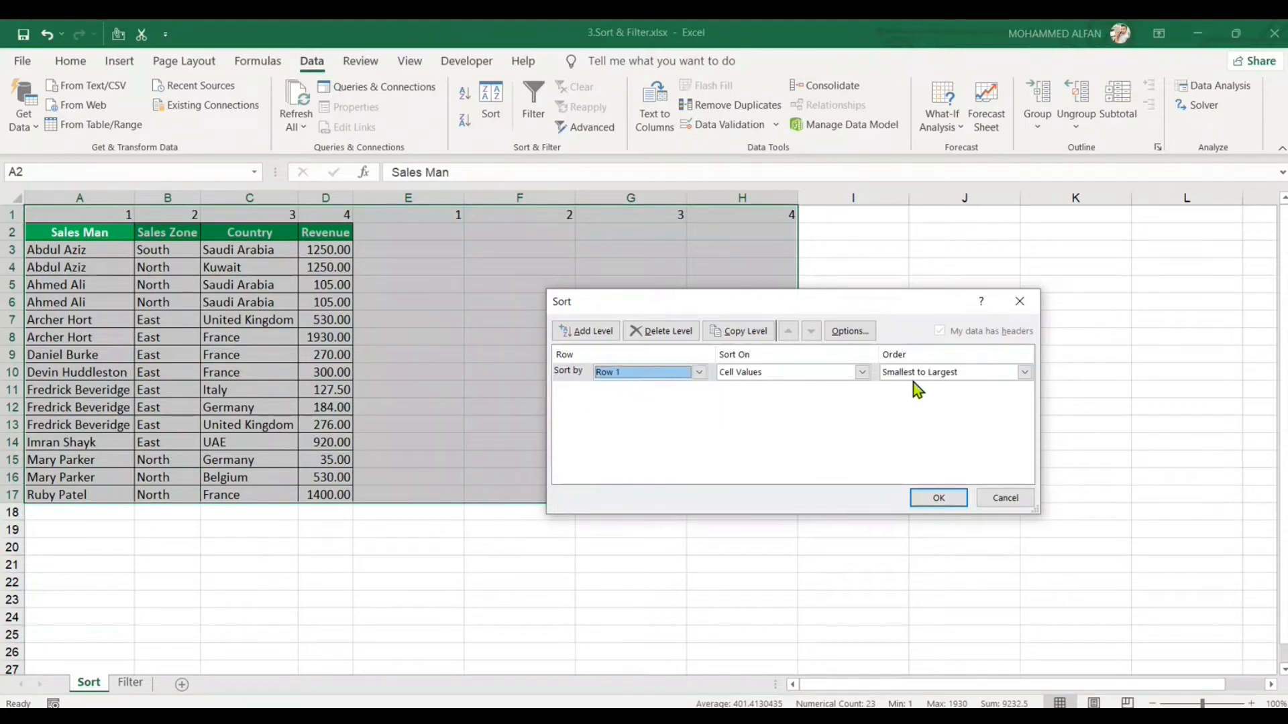
{"action": "left_click", "coordinate": [938, 499]}
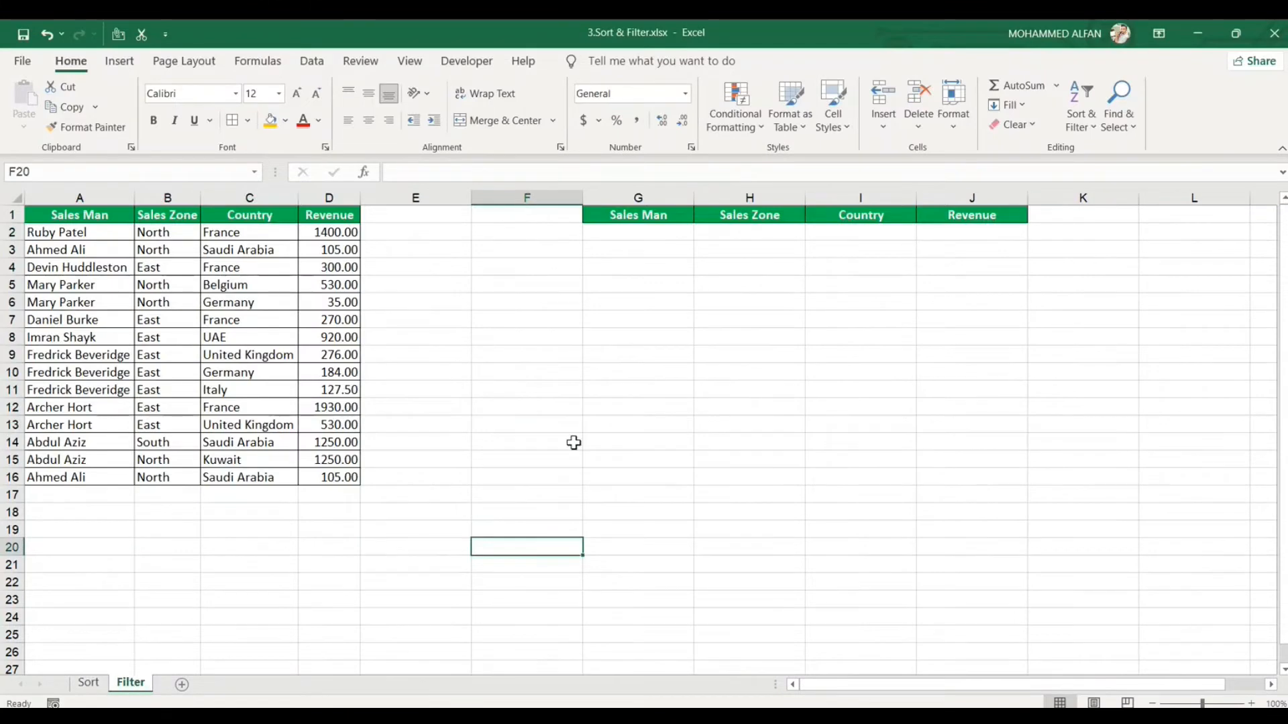
Filter the sales table by the selected Sales Zone cell's value North, and undo the filter
{"action": "left_click", "coordinate": [575, 440]}
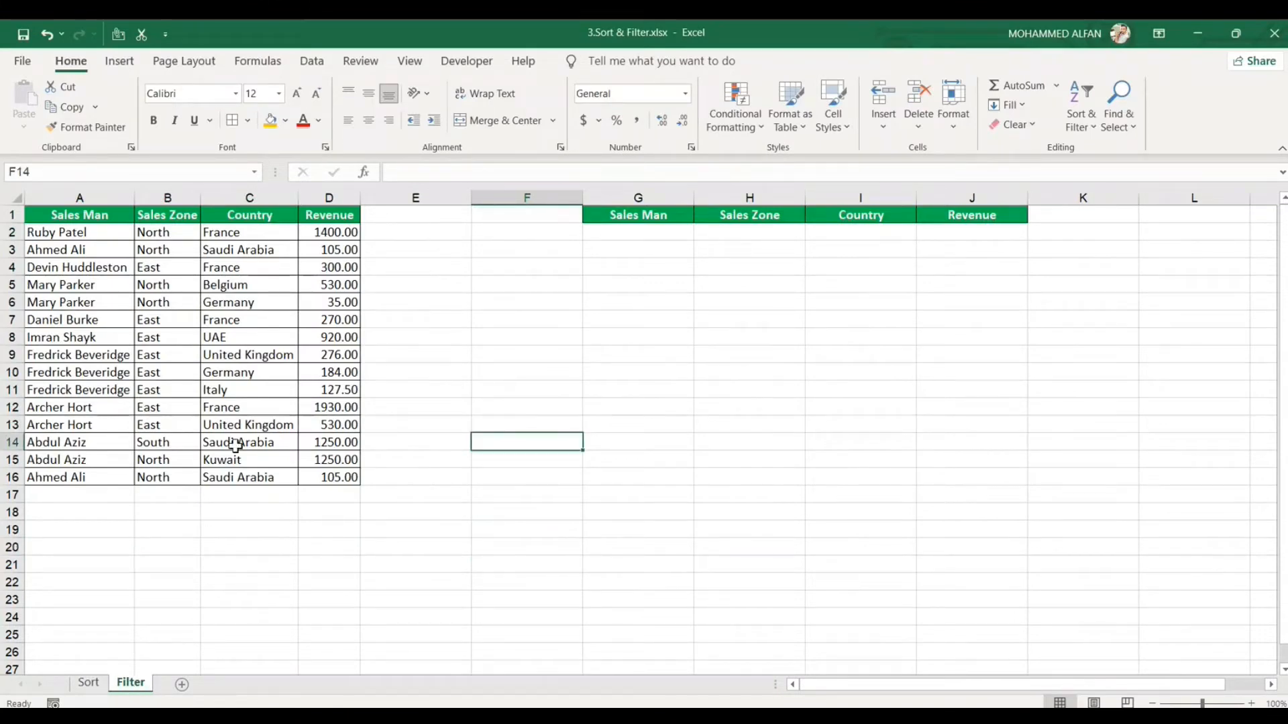
{"action": "left_click", "coordinate": [271, 304]}
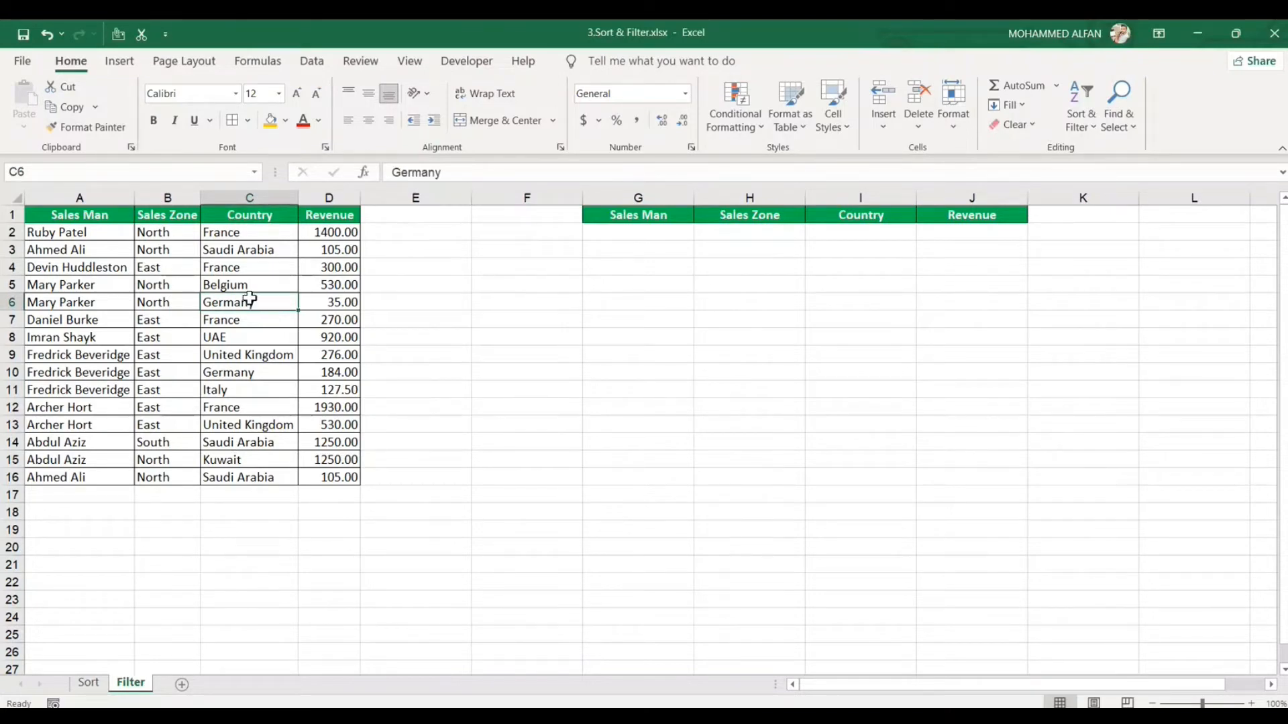
{"action": "left_click", "coordinate": [159, 235]}
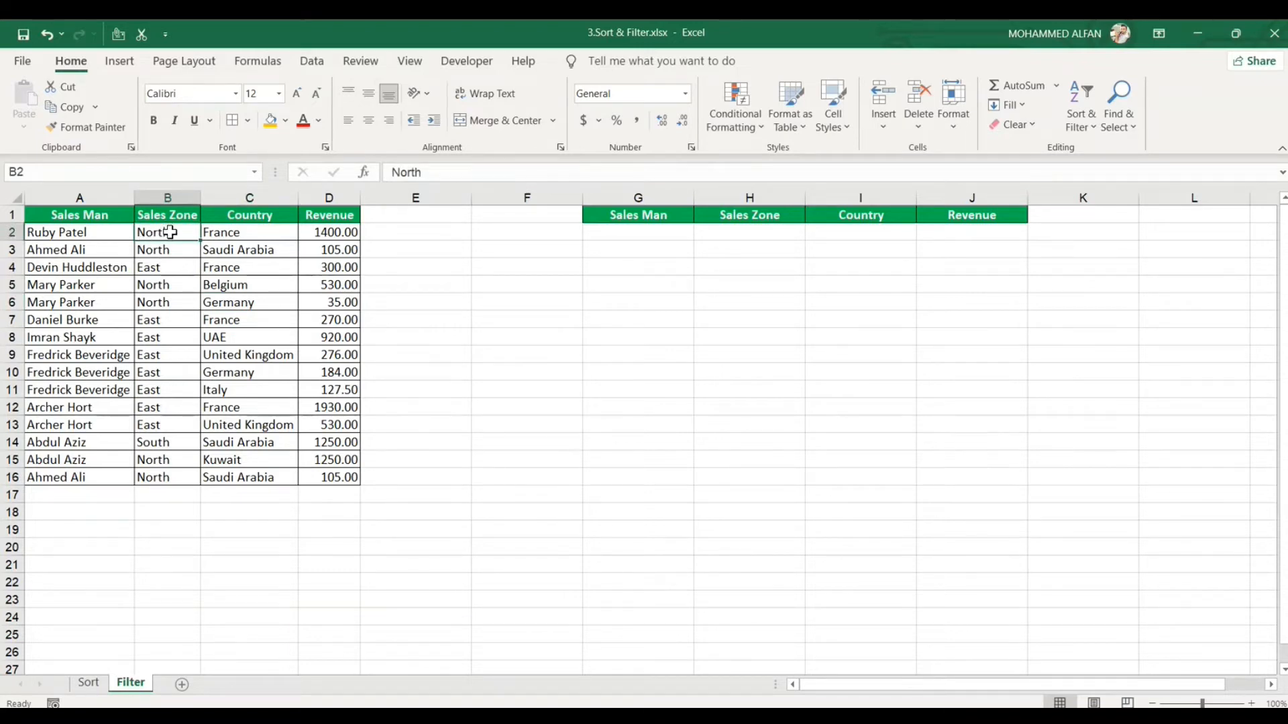
{"action": "right_click", "coordinate": [171, 236]}
{"action": "mouse_move", "coordinate": [291, 526]}
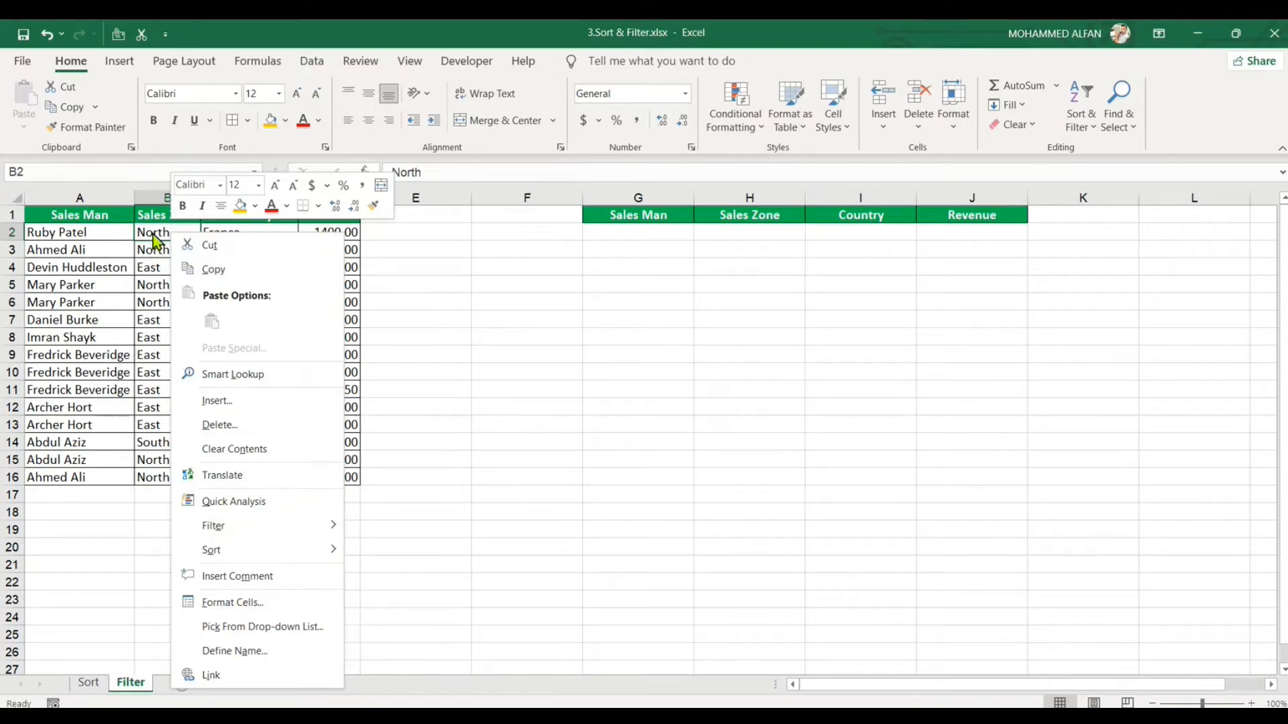
{"action": "left_click", "coordinate": [460, 578]}
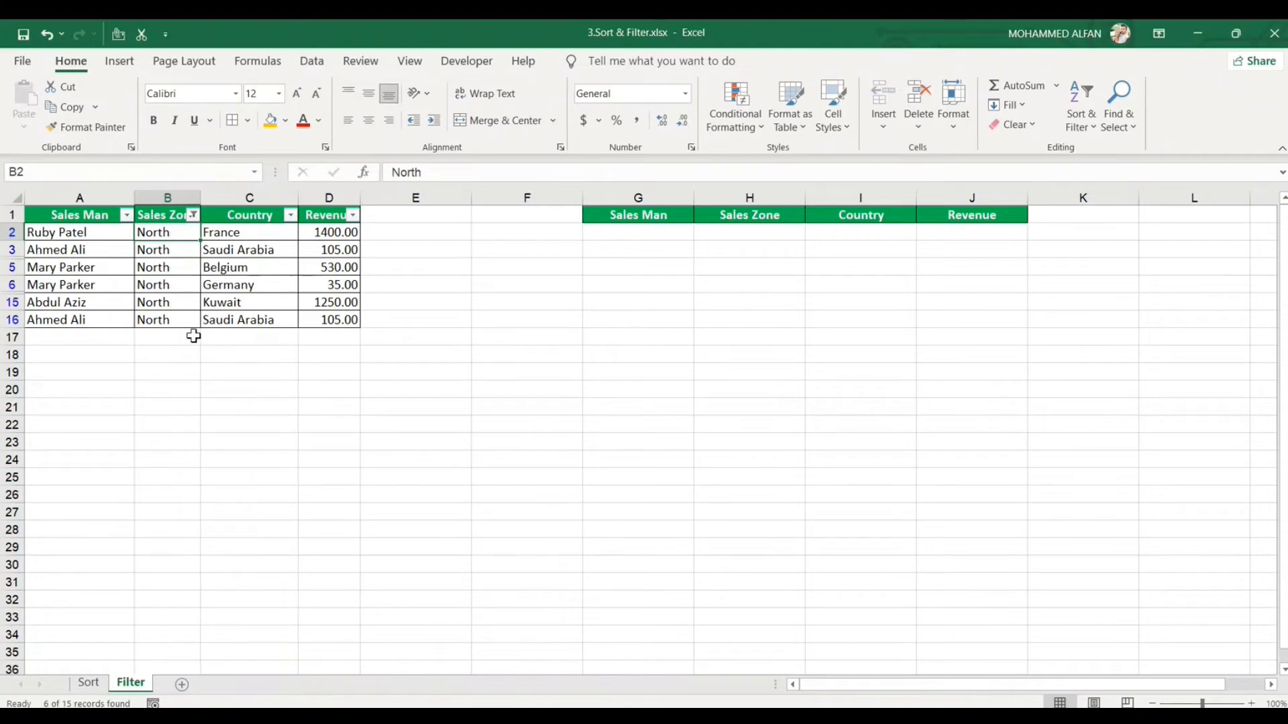
{"action": "key", "text": "ctrl+z"}
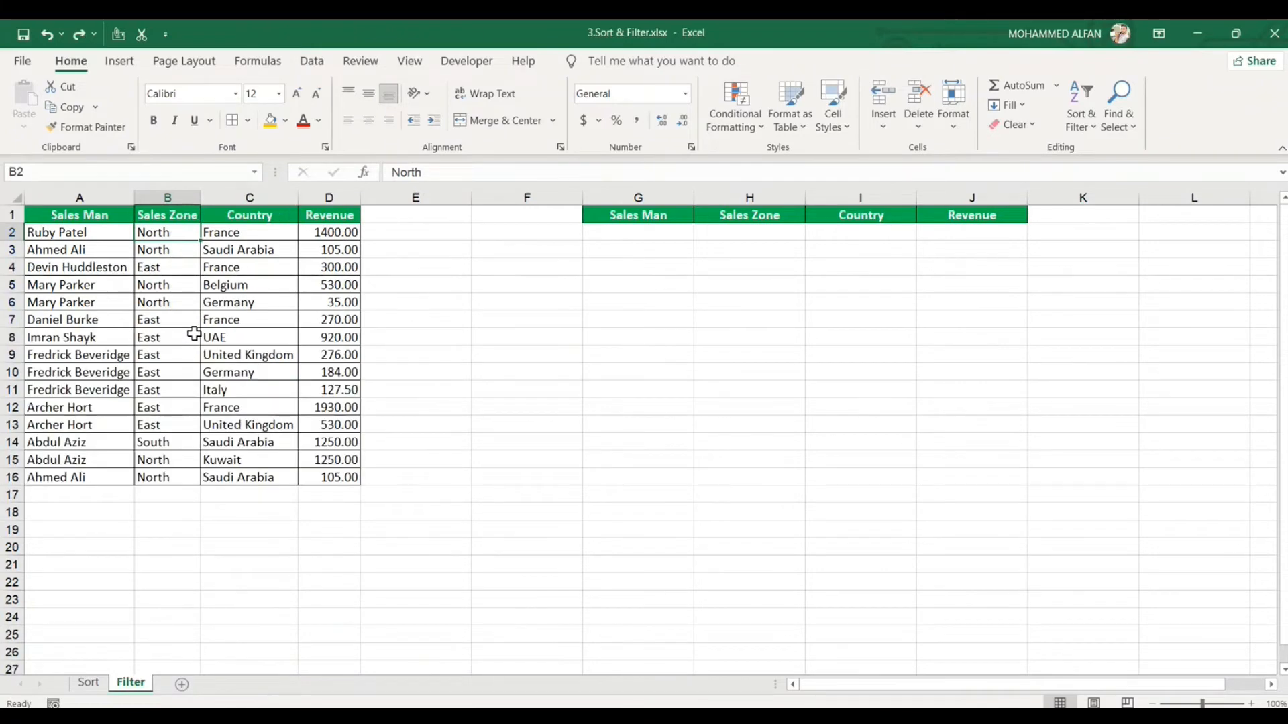
Toggle the filter on the sales table's header row on and off several times, leaving it off
{"action": "left_click", "coordinate": [197, 308]}
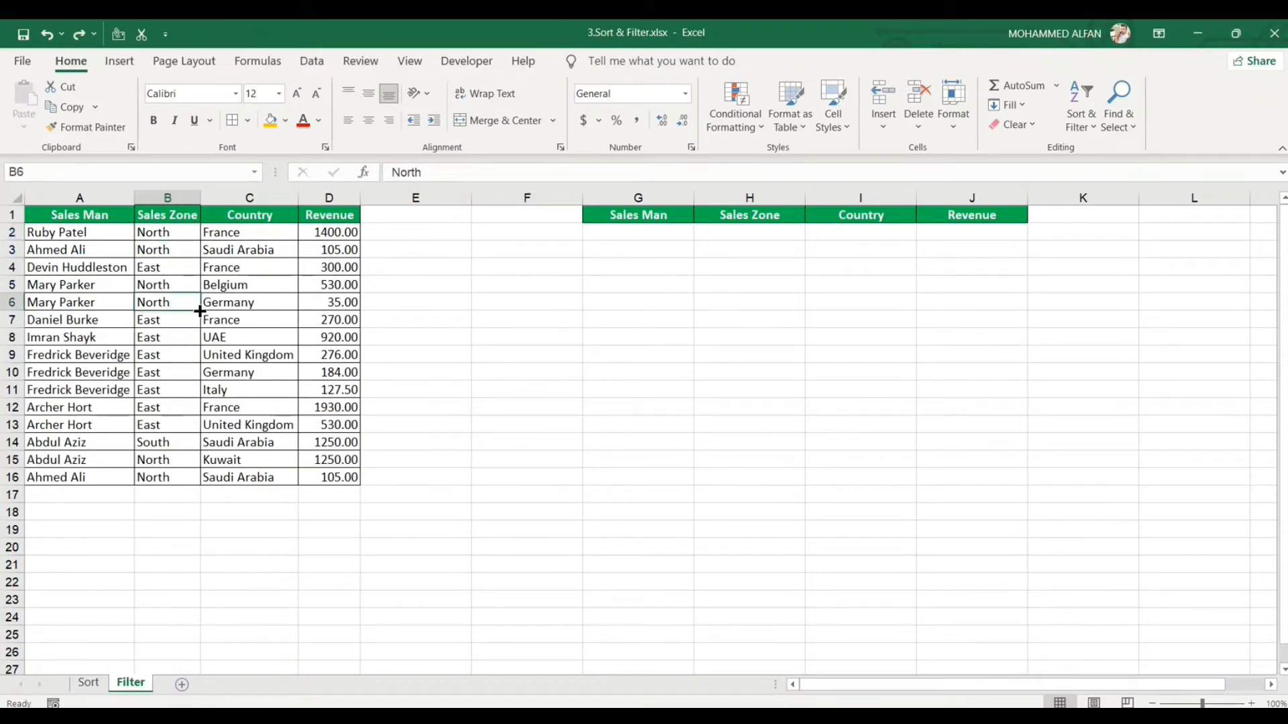
{"action": "left_click", "coordinate": [312, 62]}
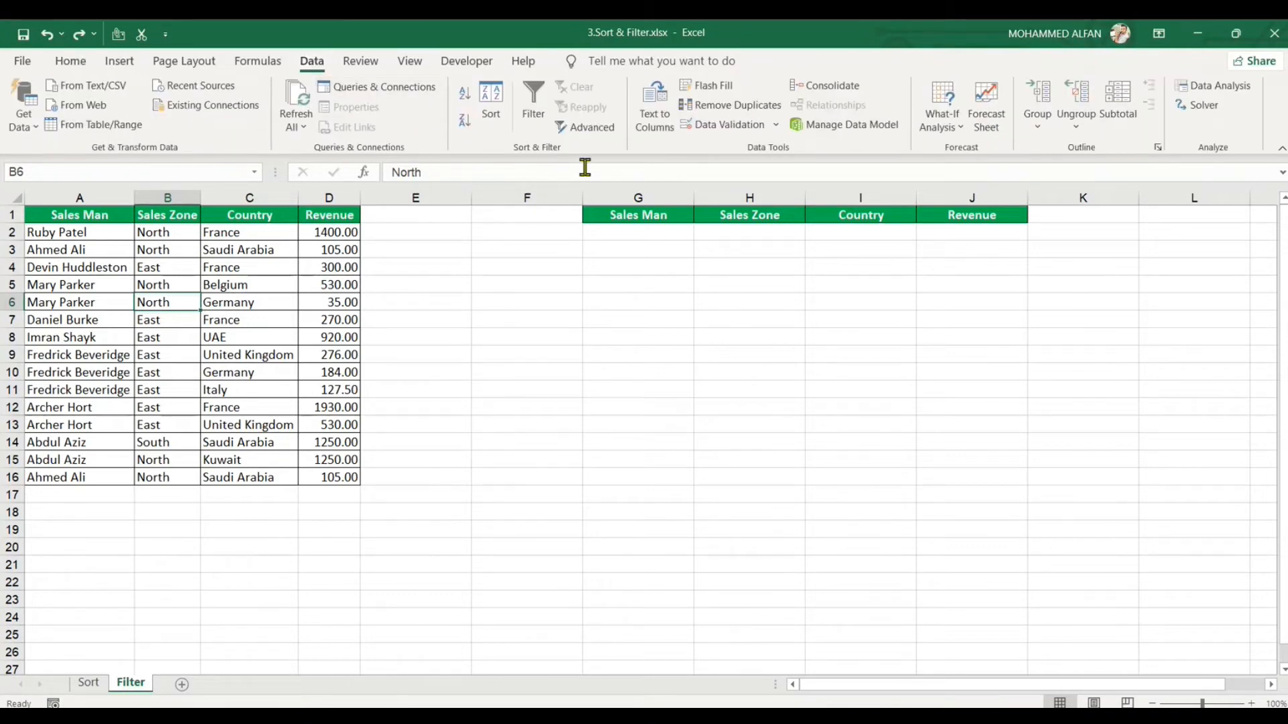
{"action": "left_click", "coordinate": [537, 110]}
{"action": "left_click", "coordinate": [537, 110]}
{"action": "left_click", "coordinate": [267, 358]}
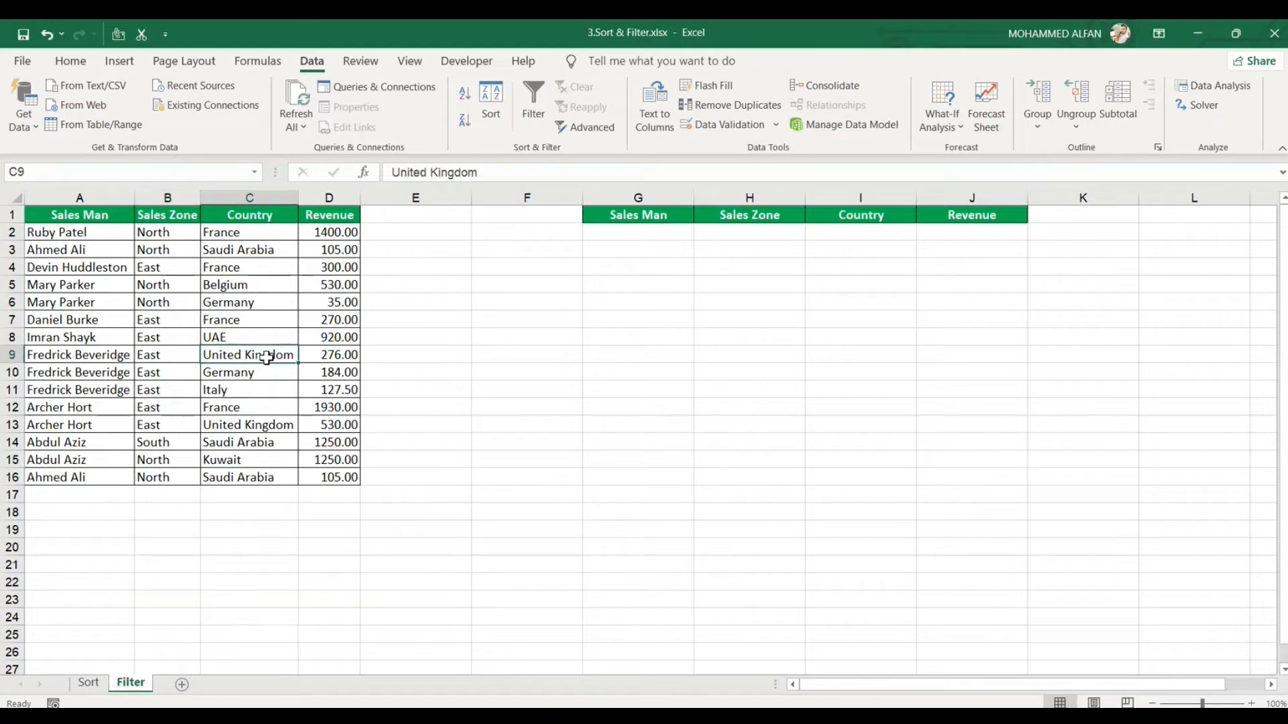
{"action": "key", "text": "ctrl+shift+l"}
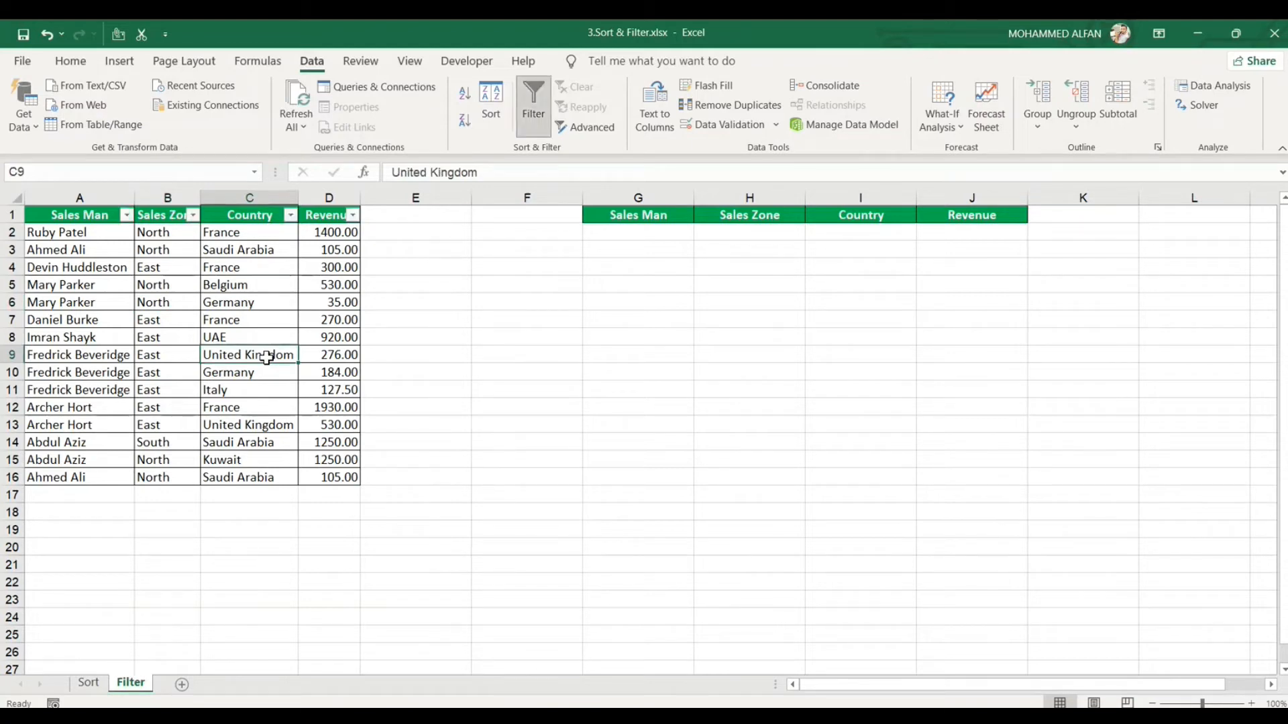
{"action": "key", "text": "ctrl+shift+l"}
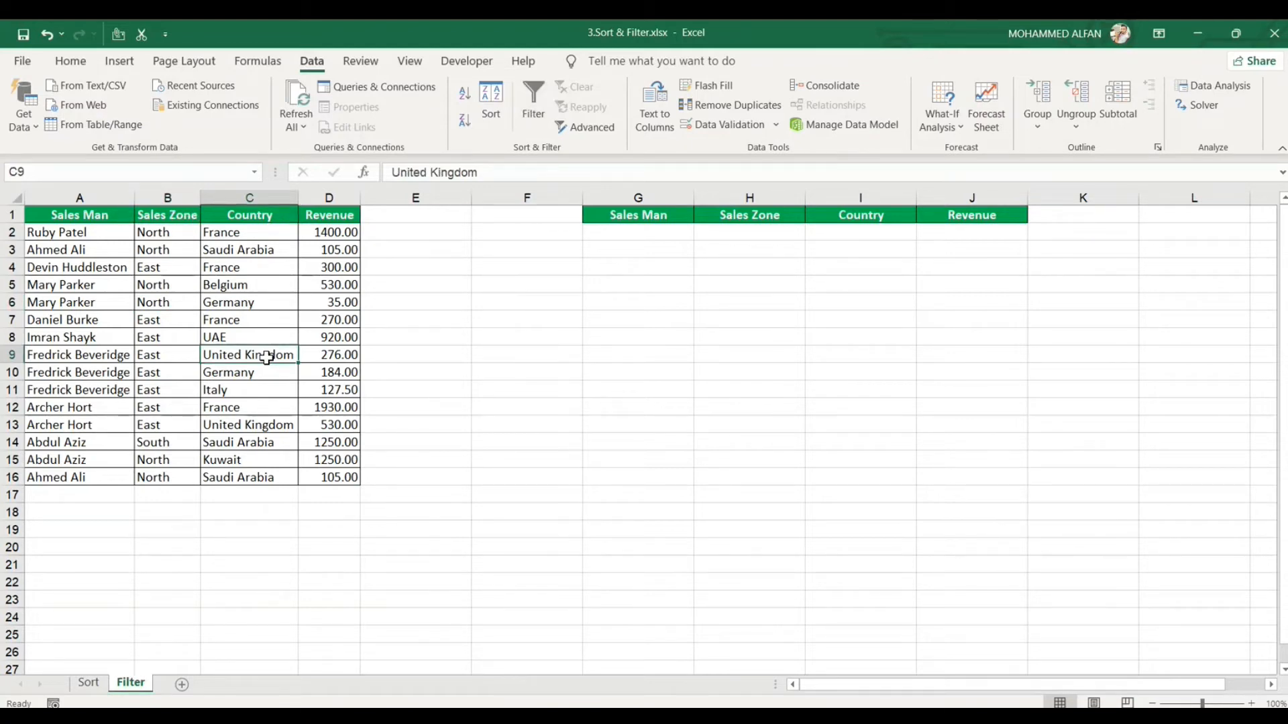
{"action": "key", "text": "ctrl+shift+l"}
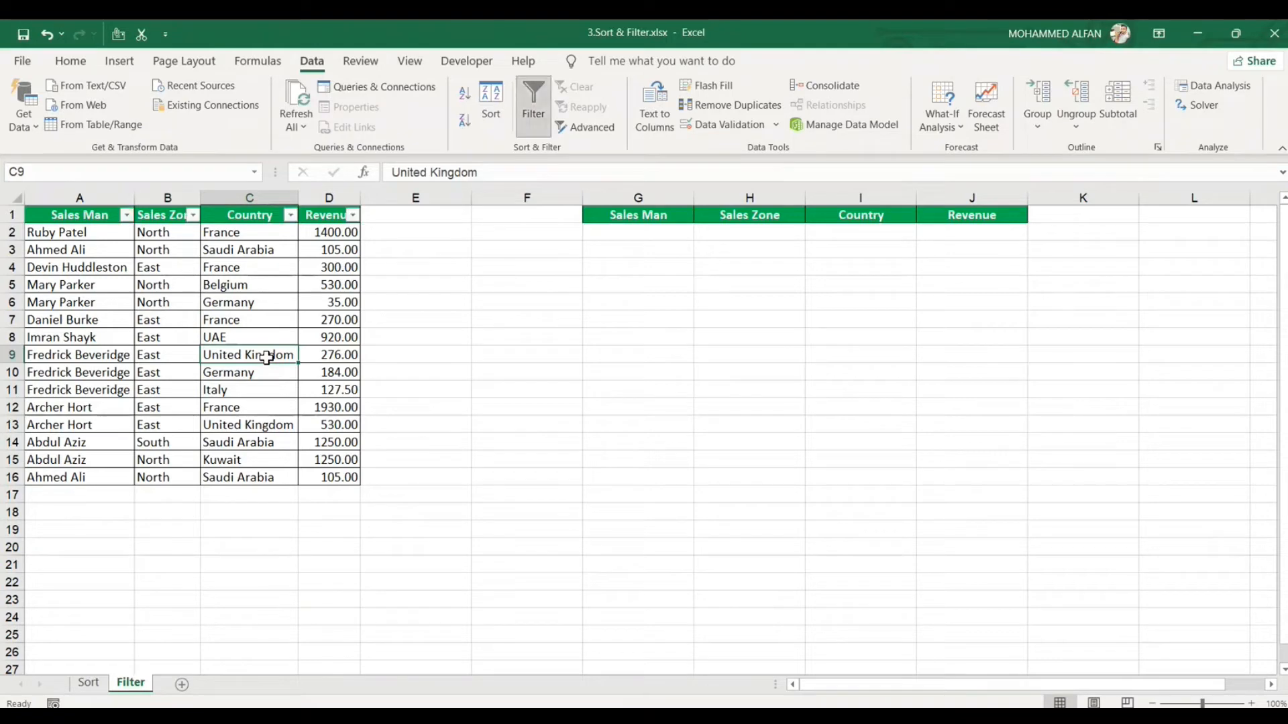
{"action": "key", "text": "ctrl+shift+l"}
{"action": "key", "text": "ctrl+shift+l"}
{"action": "key", "text": "ctrl+shift+l"}
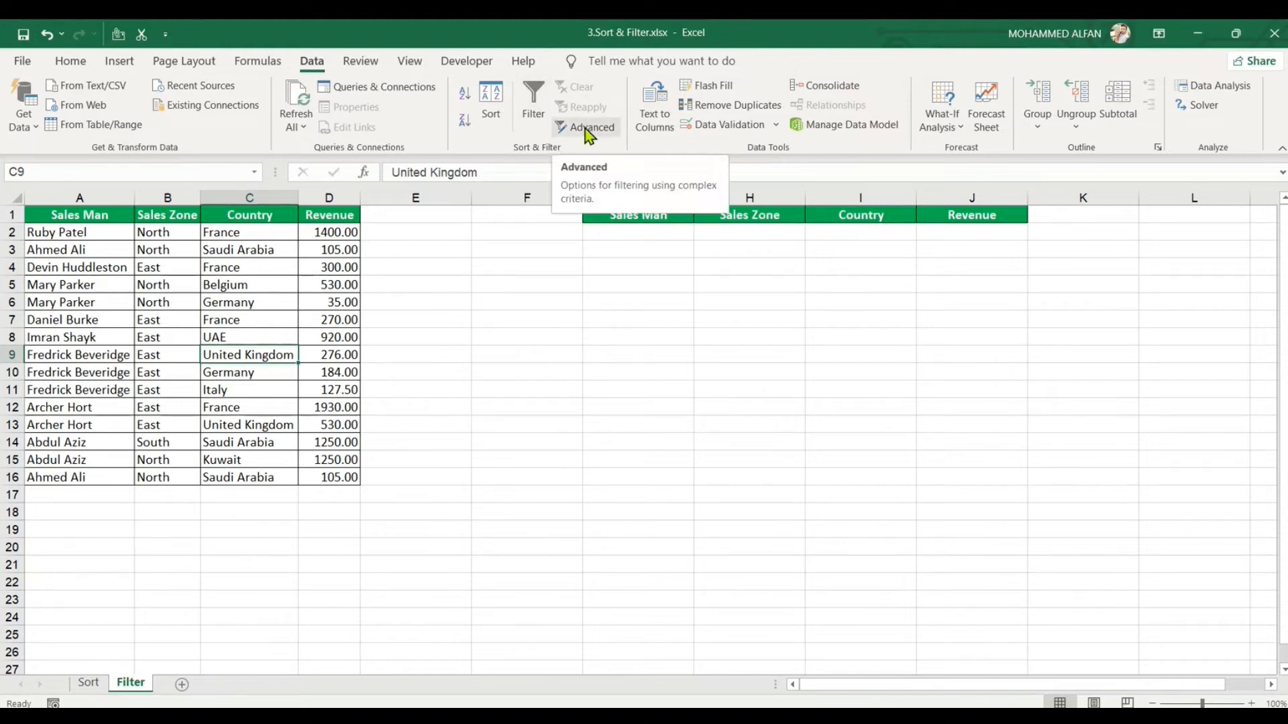
{"action": "left_click", "coordinate": [114, 301]}
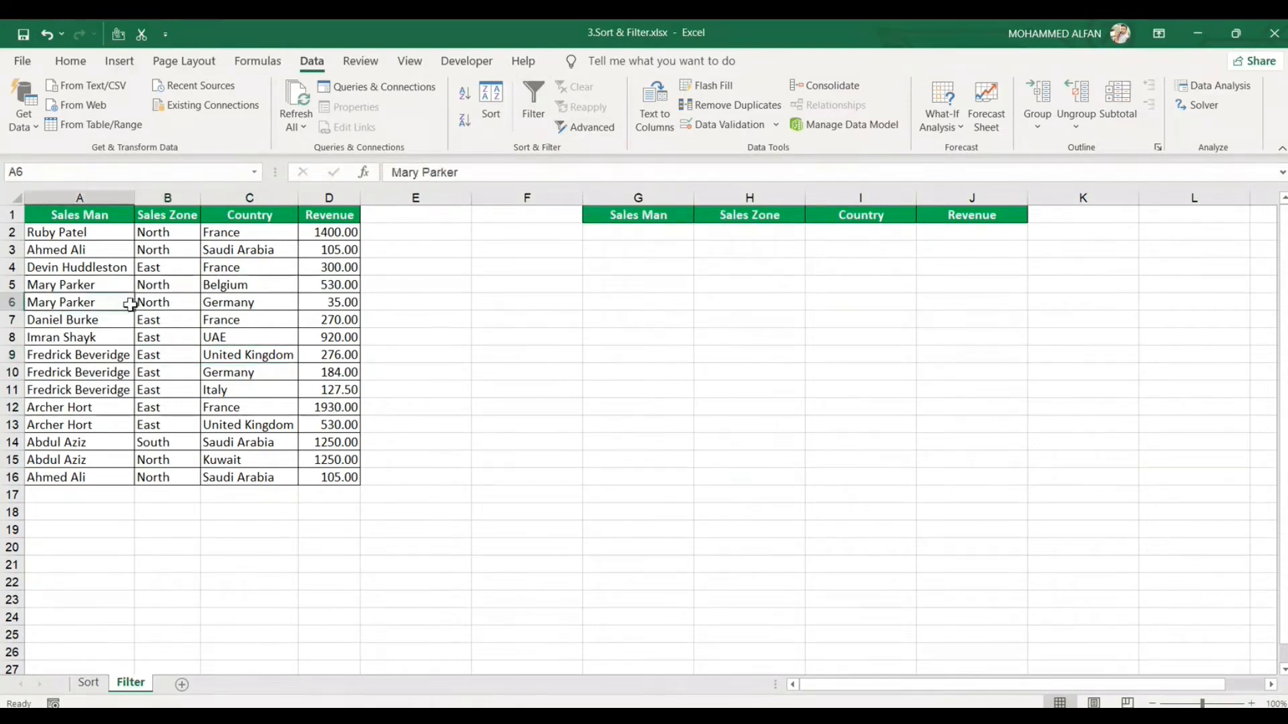
{"action": "left_click_drag", "start_coordinate": [248, 233], "coordinate": [258, 474]}
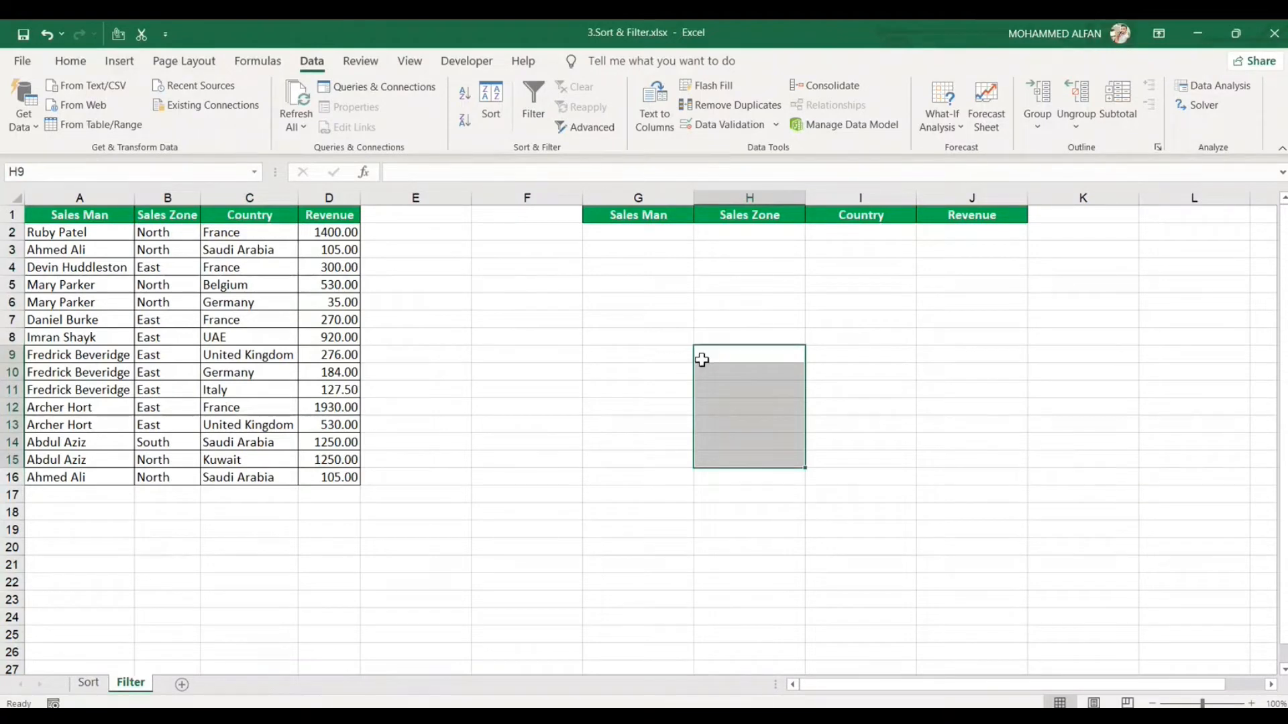
{"action": "left_click", "coordinate": [932, 373]}
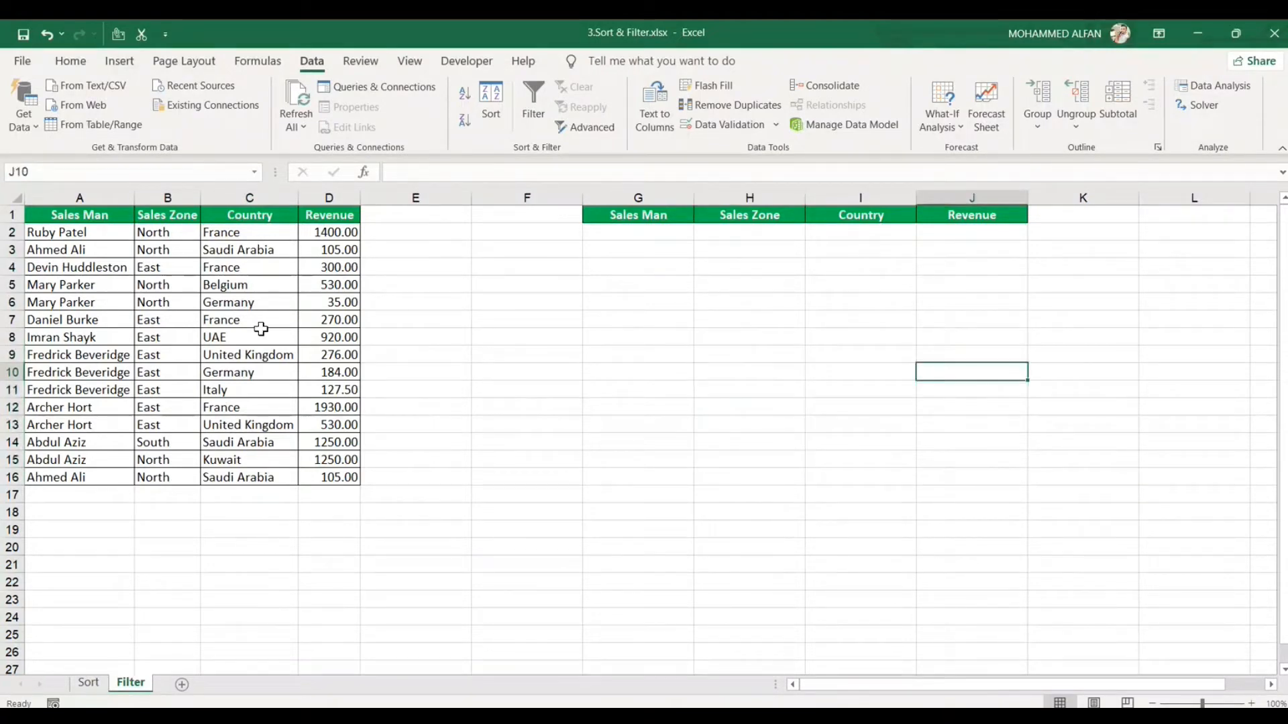
Open the Advanced Filter for the sales table, choose copying to another location and set the list range to the Country column, C1:C16
{"action": "left_click", "coordinate": [250, 300]}
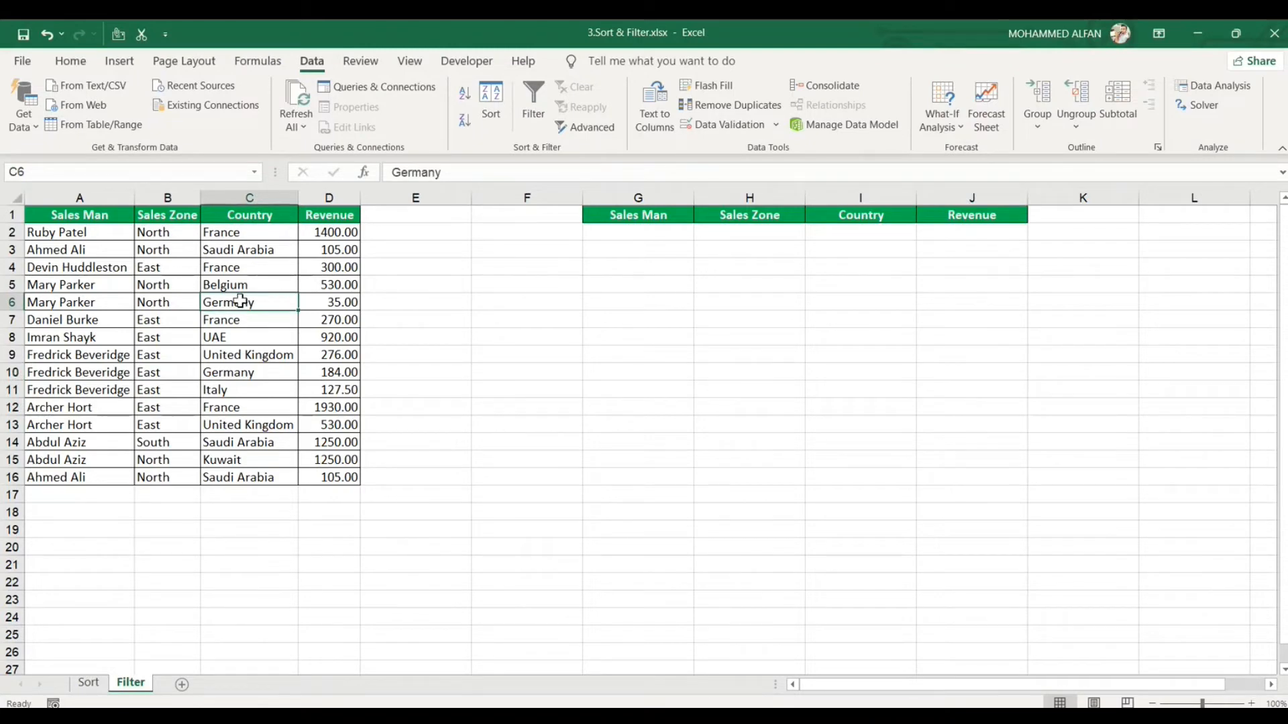
{"action": "left_click", "coordinate": [597, 128]}
{"action": "left_click_drag", "start_coordinate": [791, 254], "coordinate": [613, 315]}
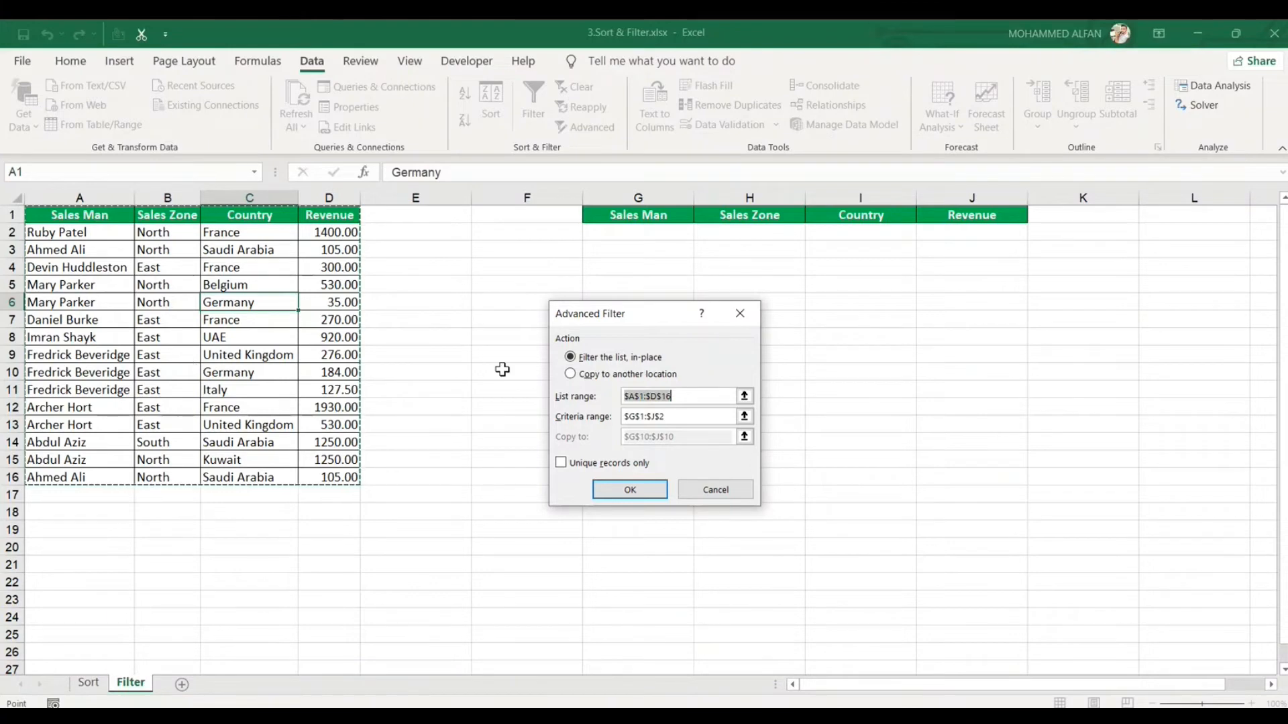
{"action": "left_click_drag", "start_coordinate": [614, 318], "coordinate": [981, 306]}
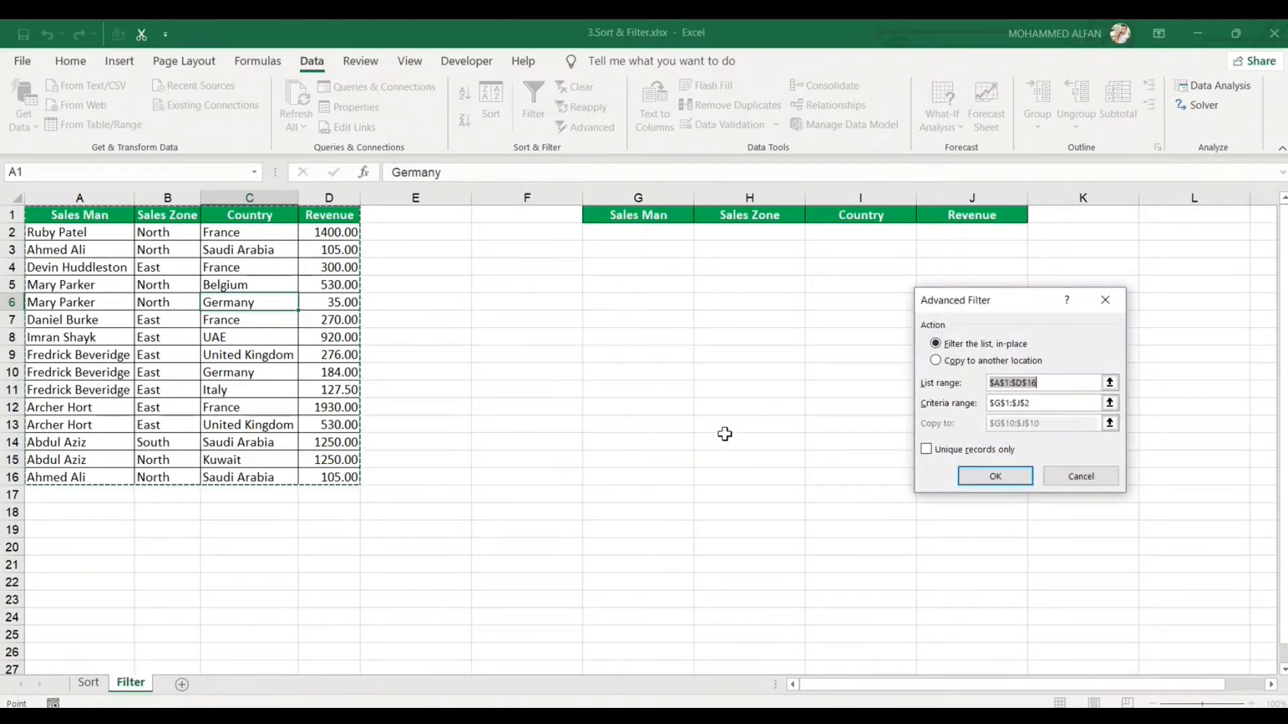
{"action": "left_click", "coordinate": [938, 362]}
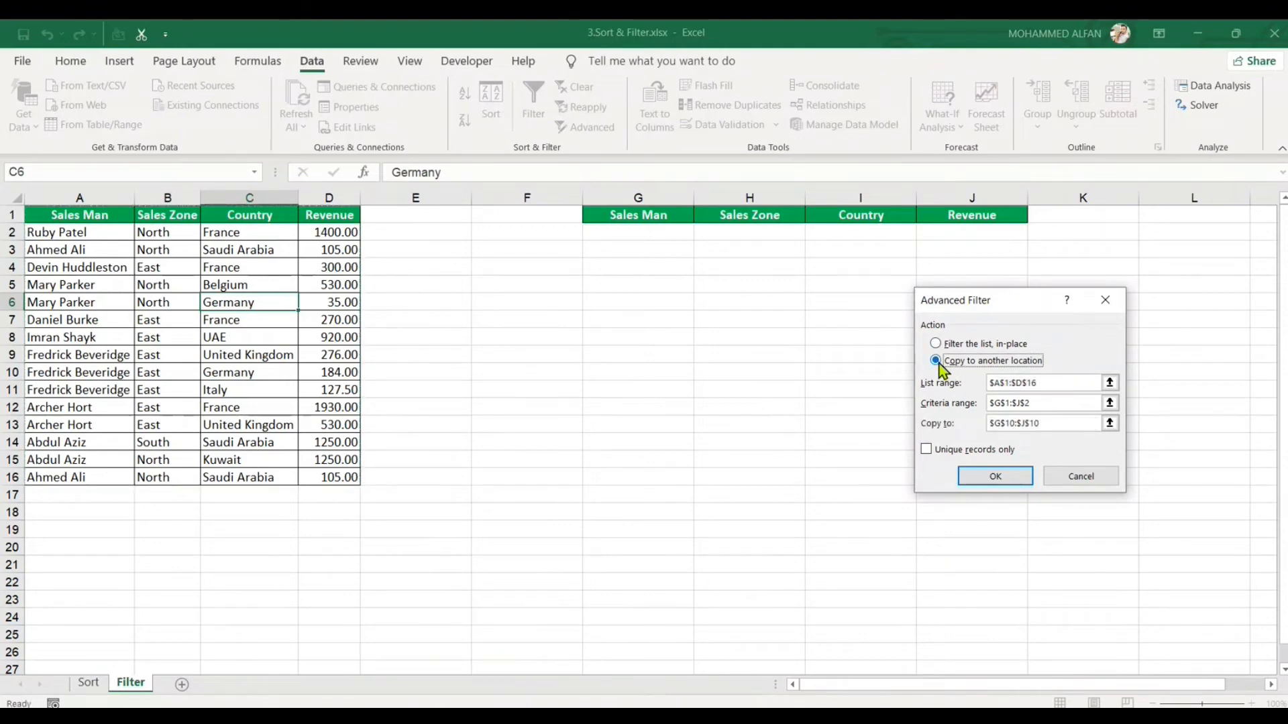
{"action": "left_click", "coordinate": [1110, 384]}
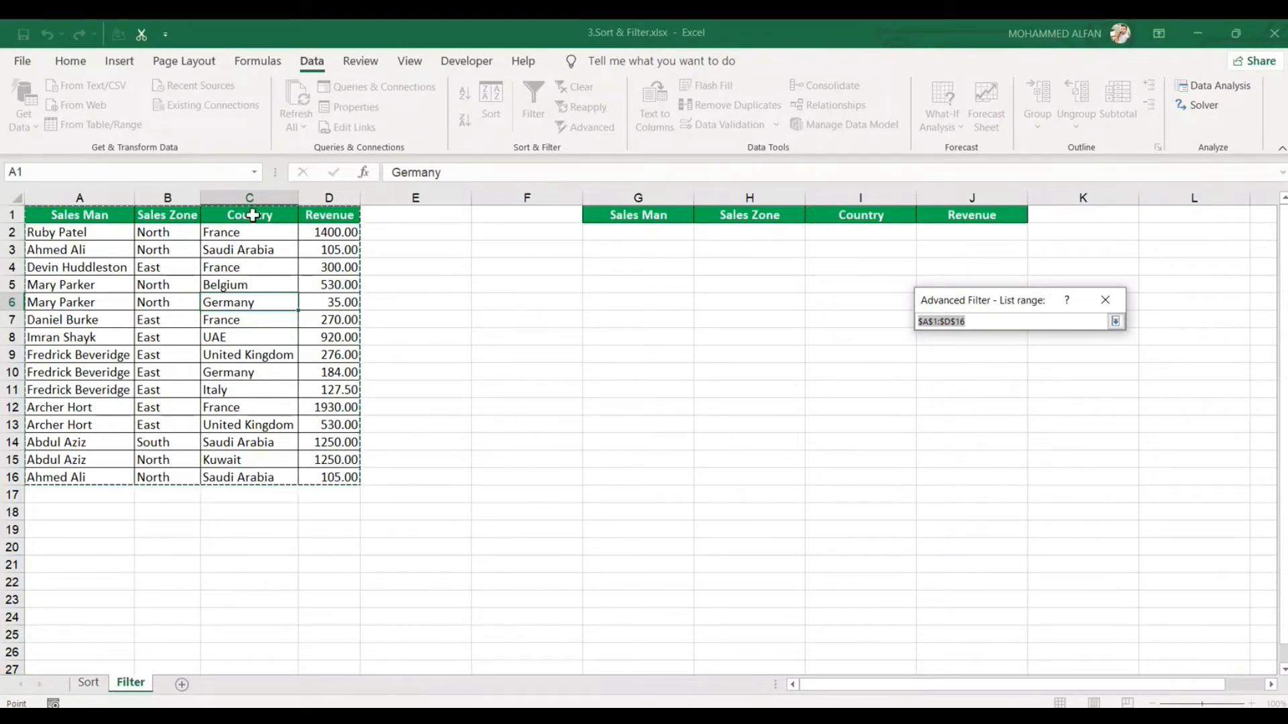
{"action": "left_click_drag", "start_coordinate": [253, 215], "coordinate": [239, 471]}
{"action": "left_click", "coordinate": [1114, 323]}
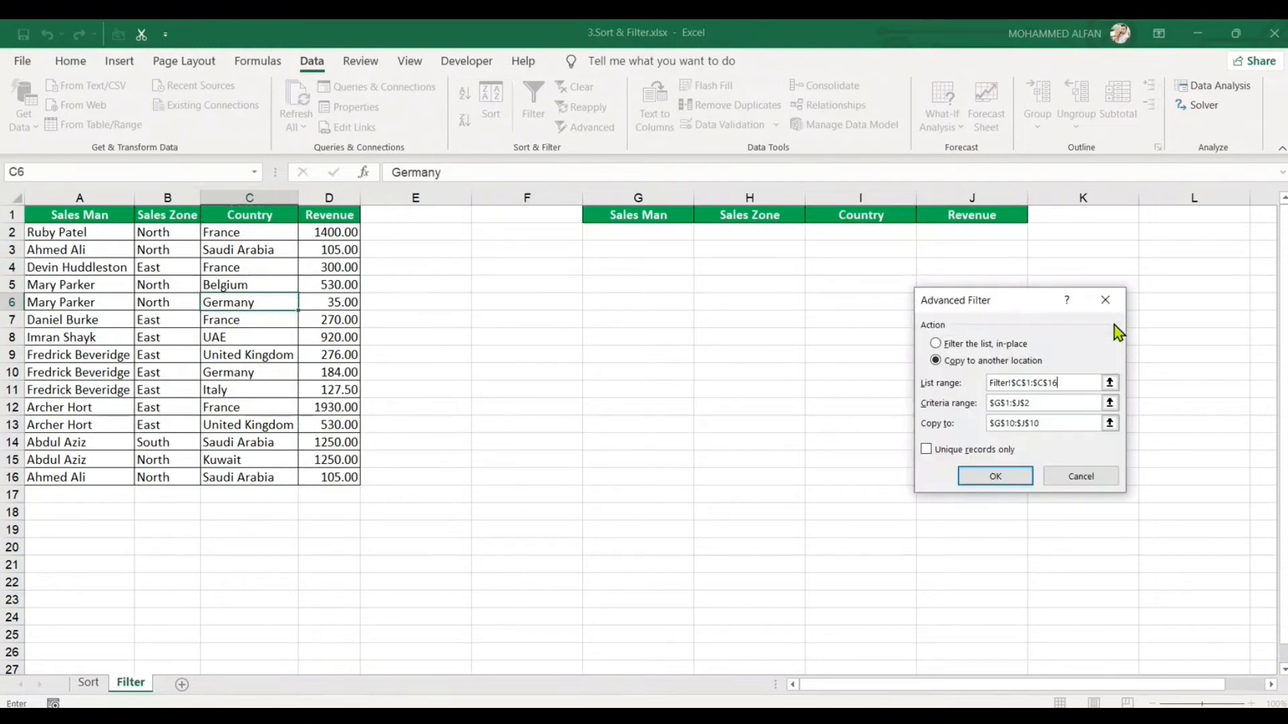
Clear the criteria range of the advanced filter and set its copy destination to H13
{"action": "left_click_drag", "start_coordinate": [1057, 403], "coordinate": [947, 408]}
{"action": "key", "text": "BackSpace"}
{"action": "left_click", "coordinate": [1110, 422]}
{"action": "left_click", "coordinate": [749, 424]}
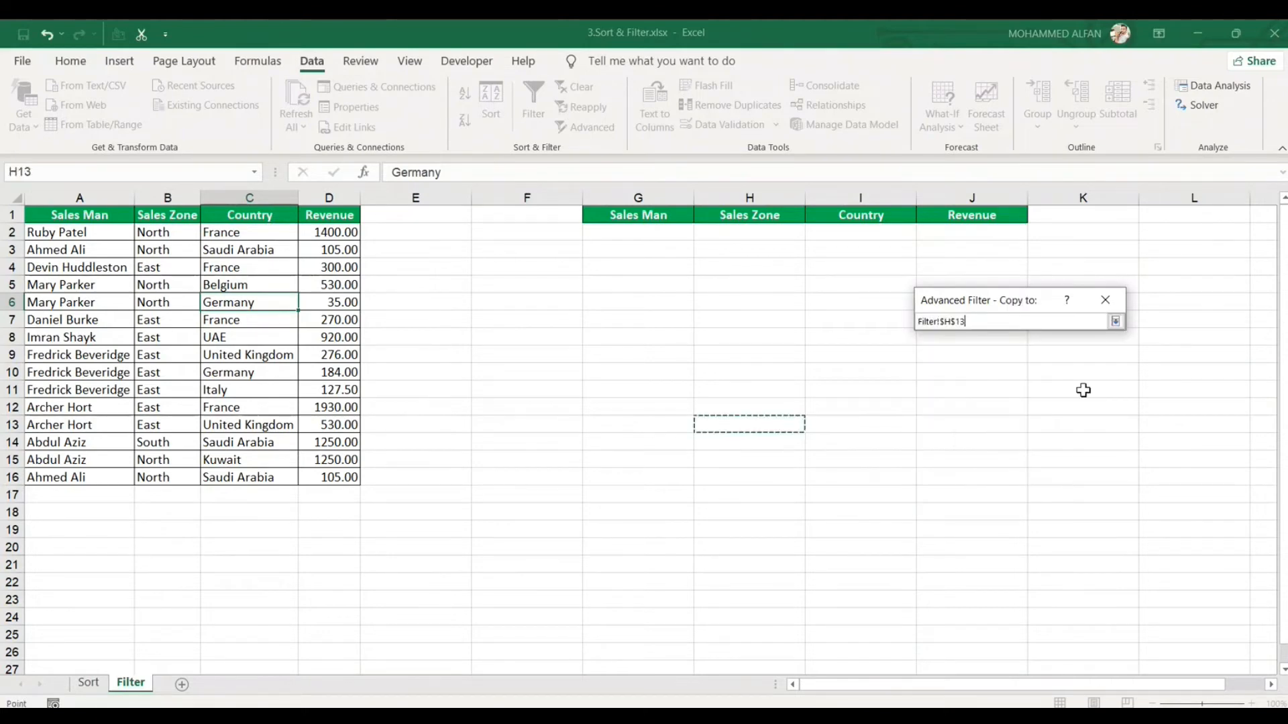
{"action": "left_click", "coordinate": [1116, 322]}
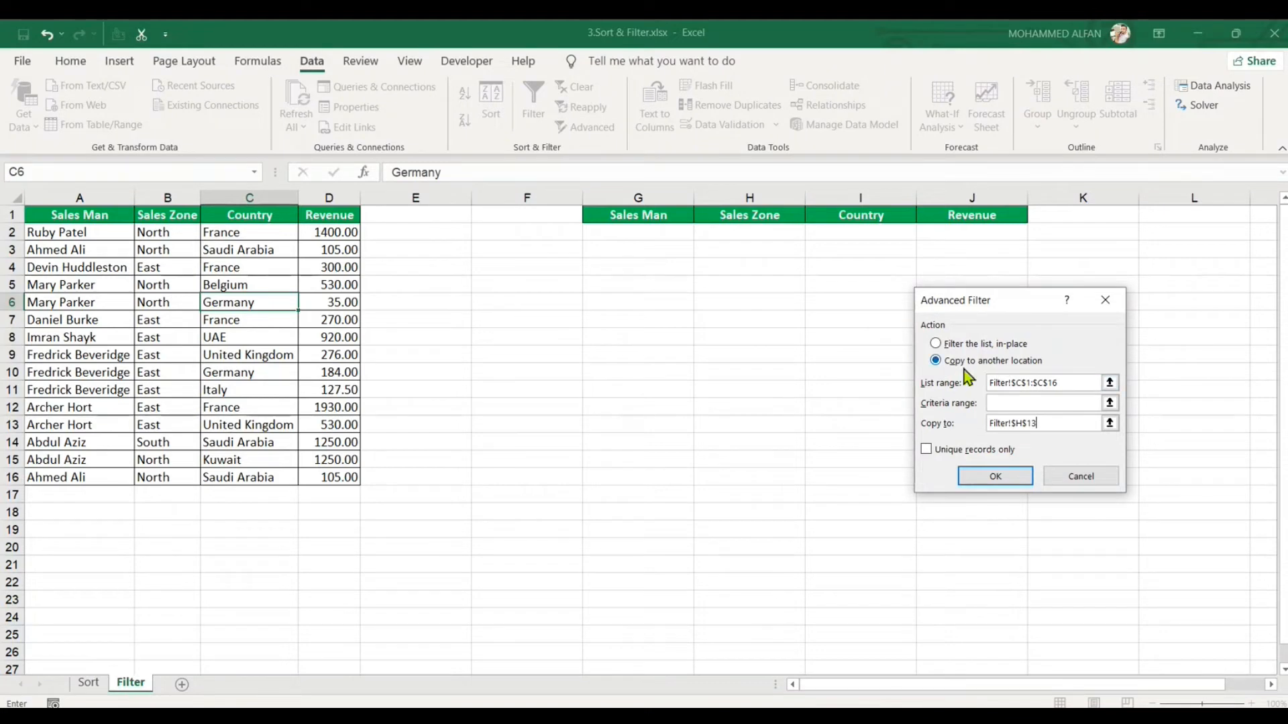
Switch the advanced filter's action to in-place and back to copying to another location, and recheck the destination cell
{"action": "left_click_drag", "start_coordinate": [1032, 304], "coordinate": [1092, 282]}
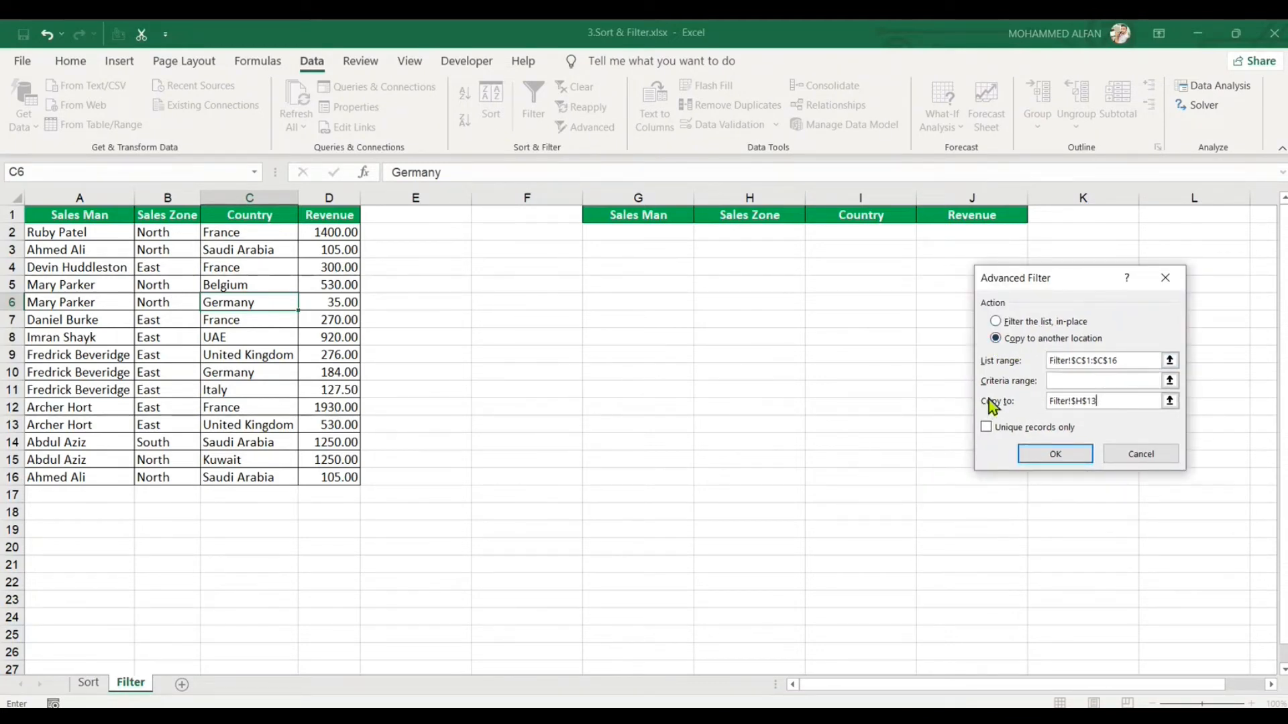
{"action": "left_click", "coordinate": [999, 323]}
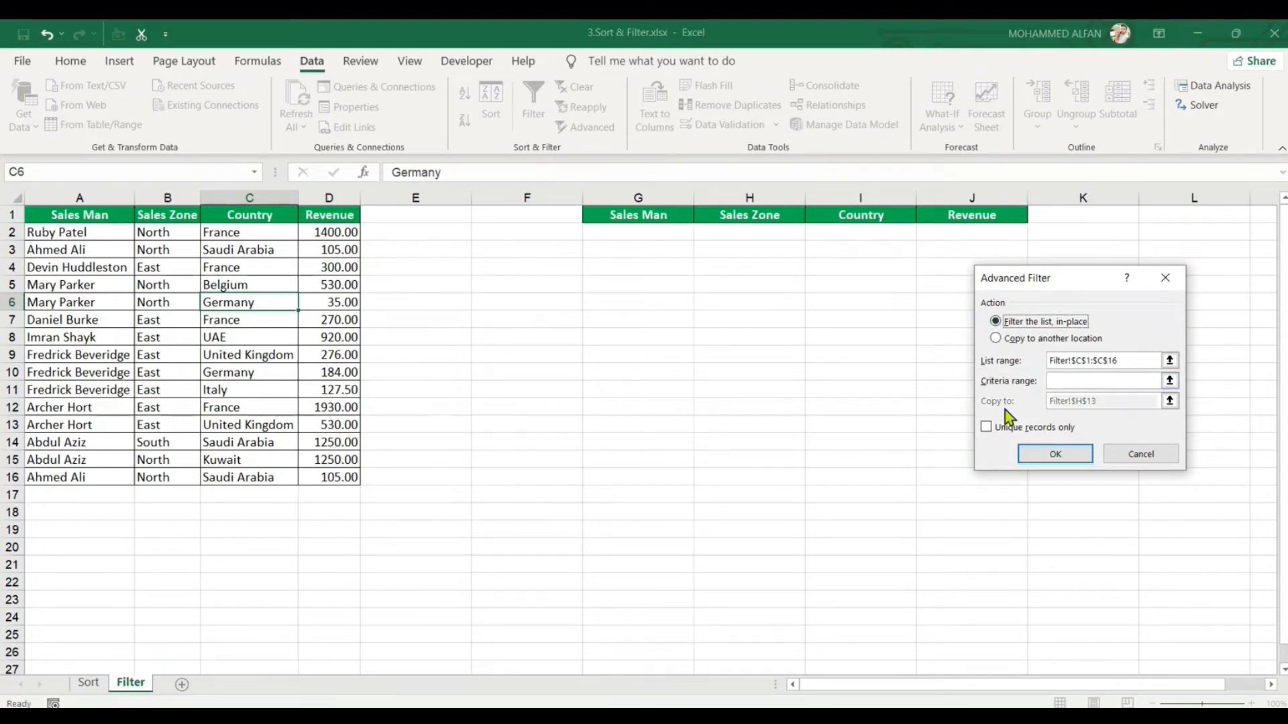
{"action": "left_click", "coordinate": [997, 338]}
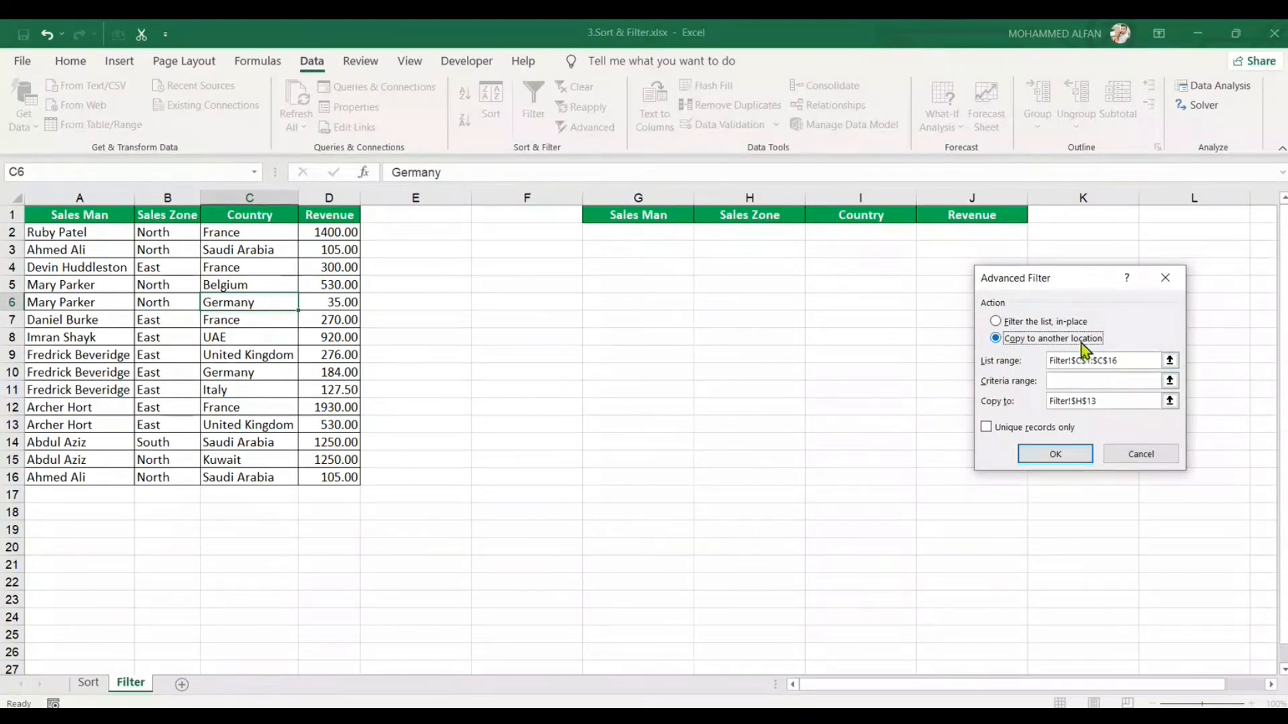
{"action": "left_click", "coordinate": [1169, 400]}
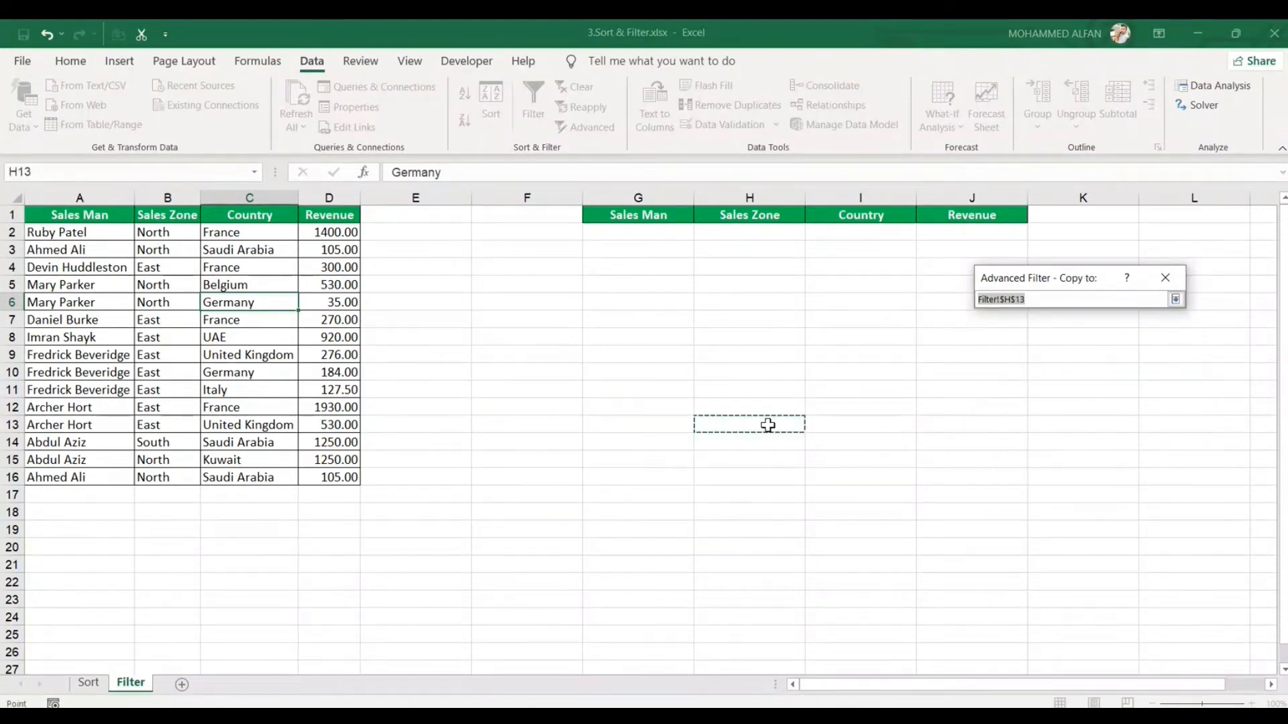
{"action": "left_click", "coordinate": [1175, 299]}
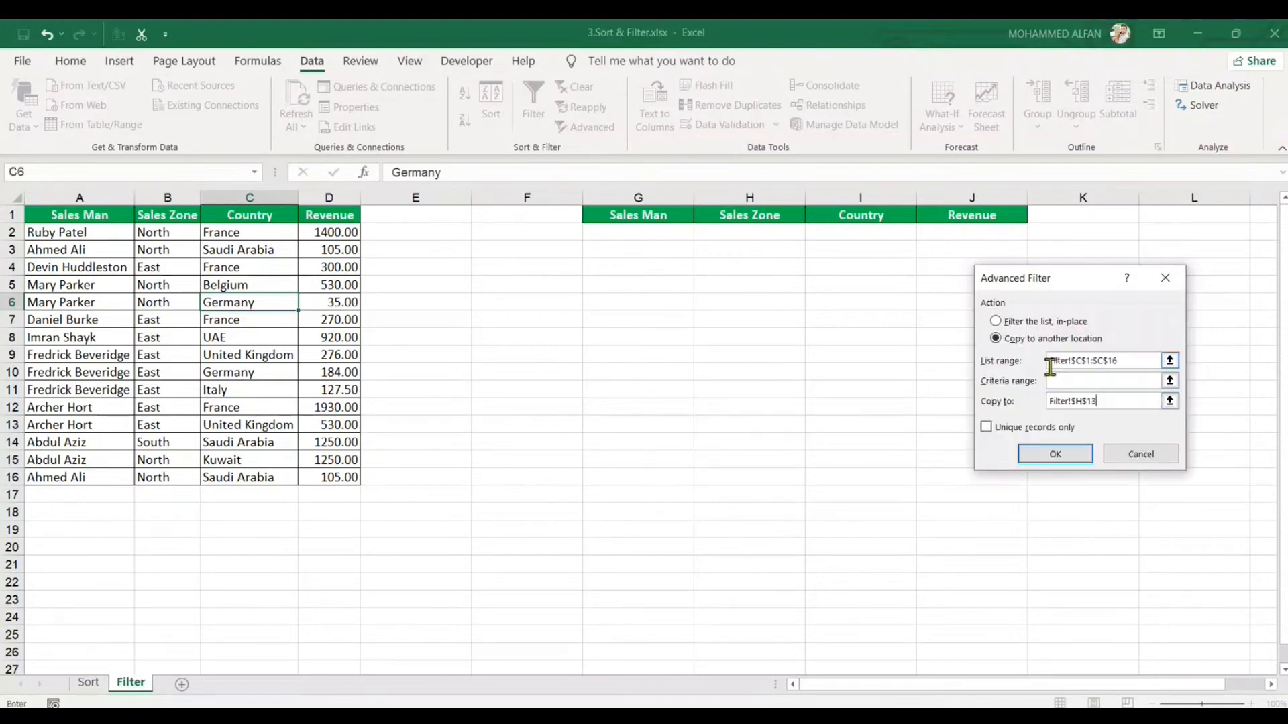
Reselect C1:C16 as the list range, restrict the output to unique records only and run the advanced filter
{"action": "left_click", "coordinate": [1170, 362]}
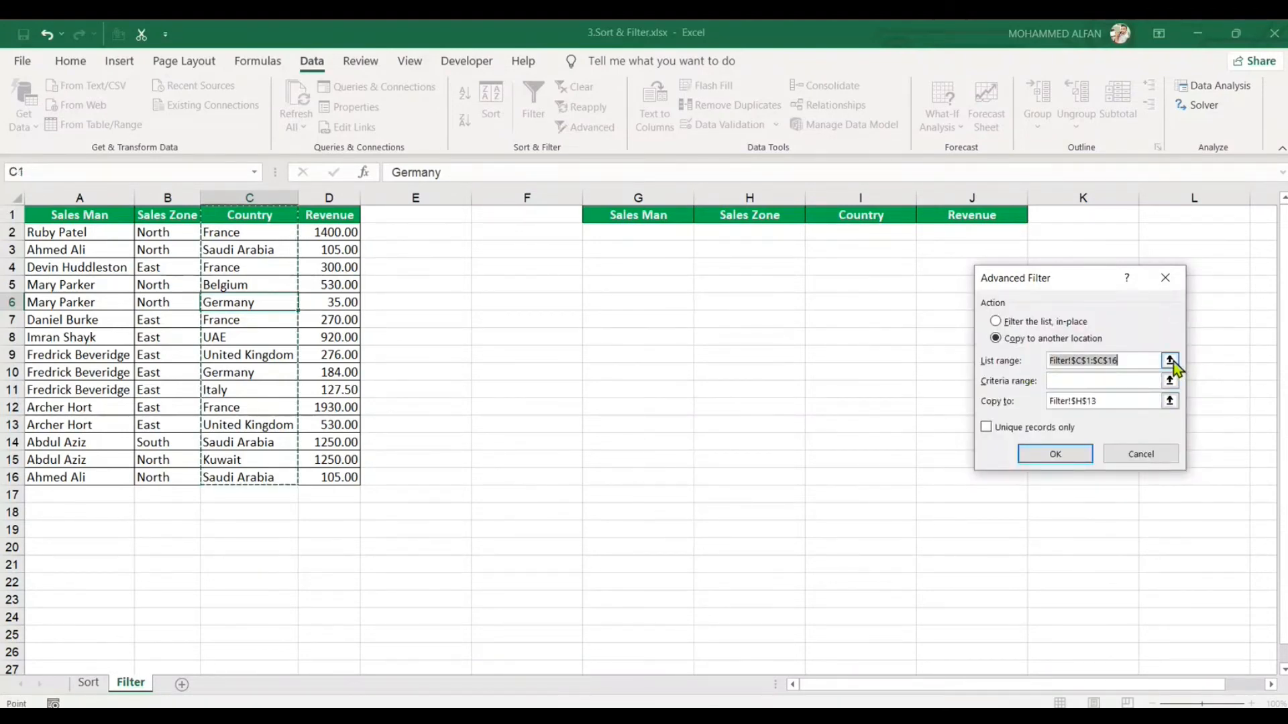
{"action": "left_click", "coordinate": [1170, 362]}
{"action": "left_click_drag", "start_coordinate": [253, 215], "coordinate": [259, 474]}
{"action": "left_click", "coordinate": [1176, 299]}
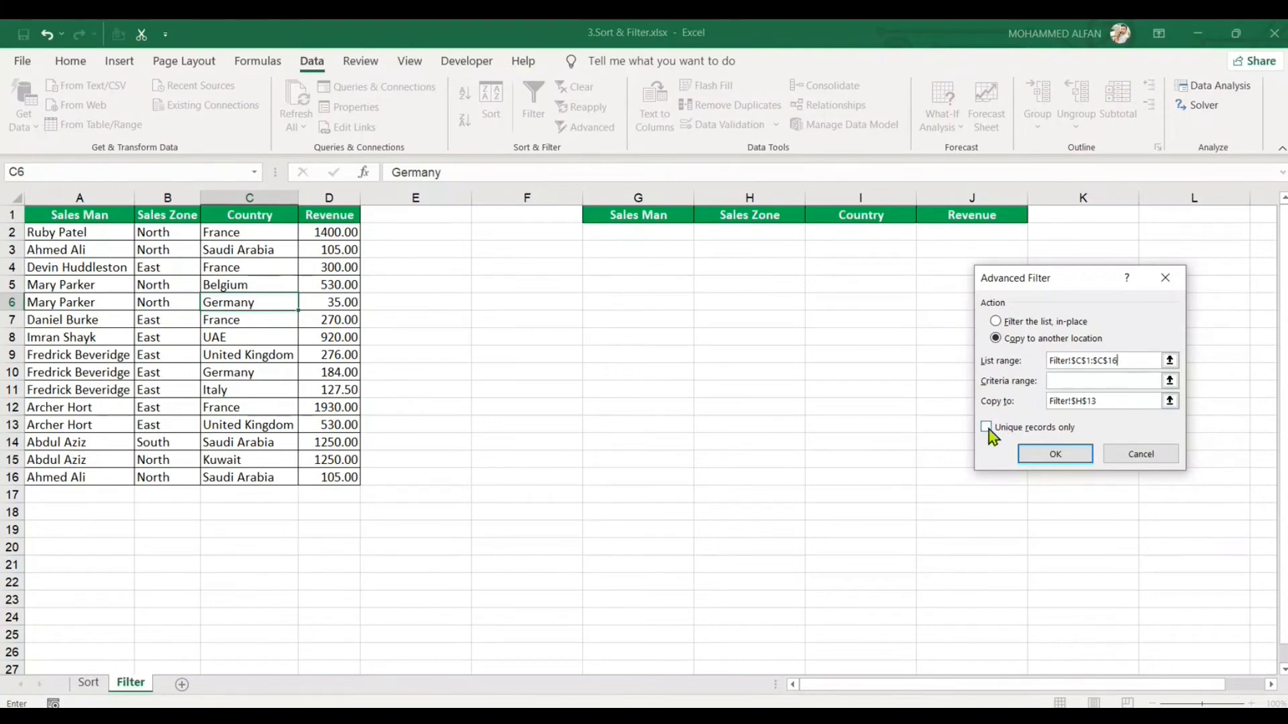
{"action": "left_click", "coordinate": [986, 428]}
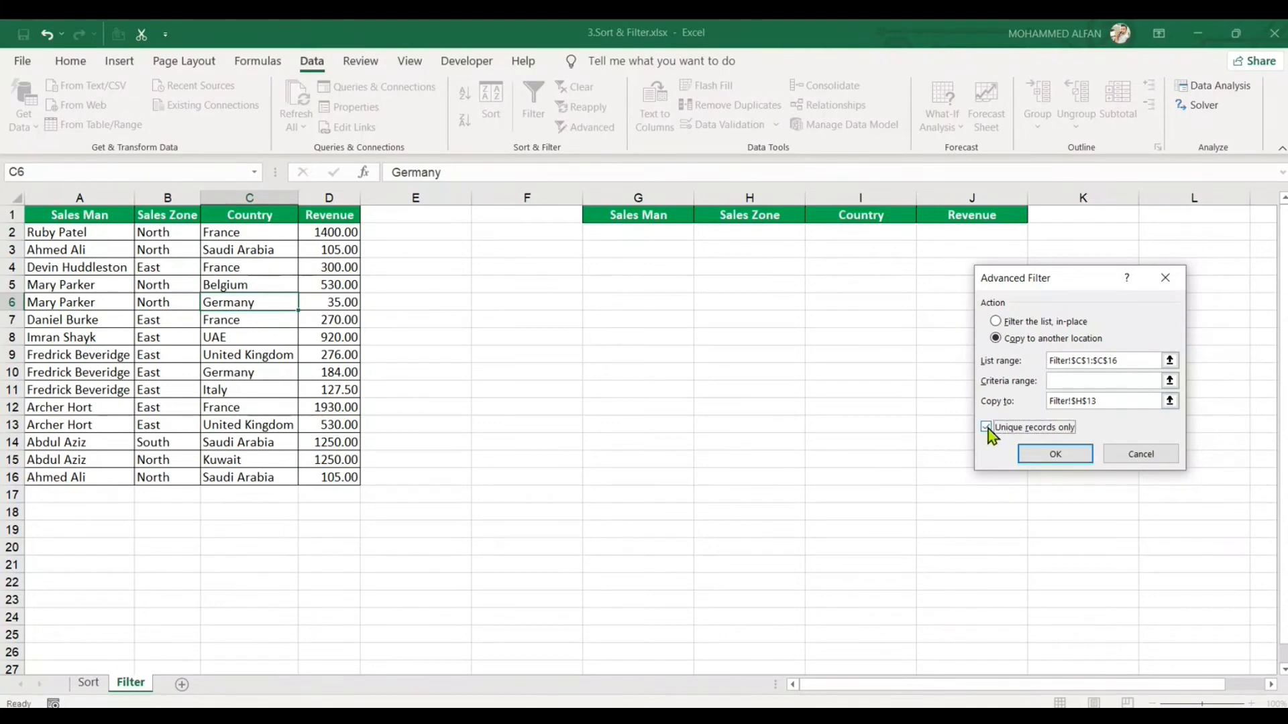
{"action": "left_click", "coordinate": [1055, 457]}
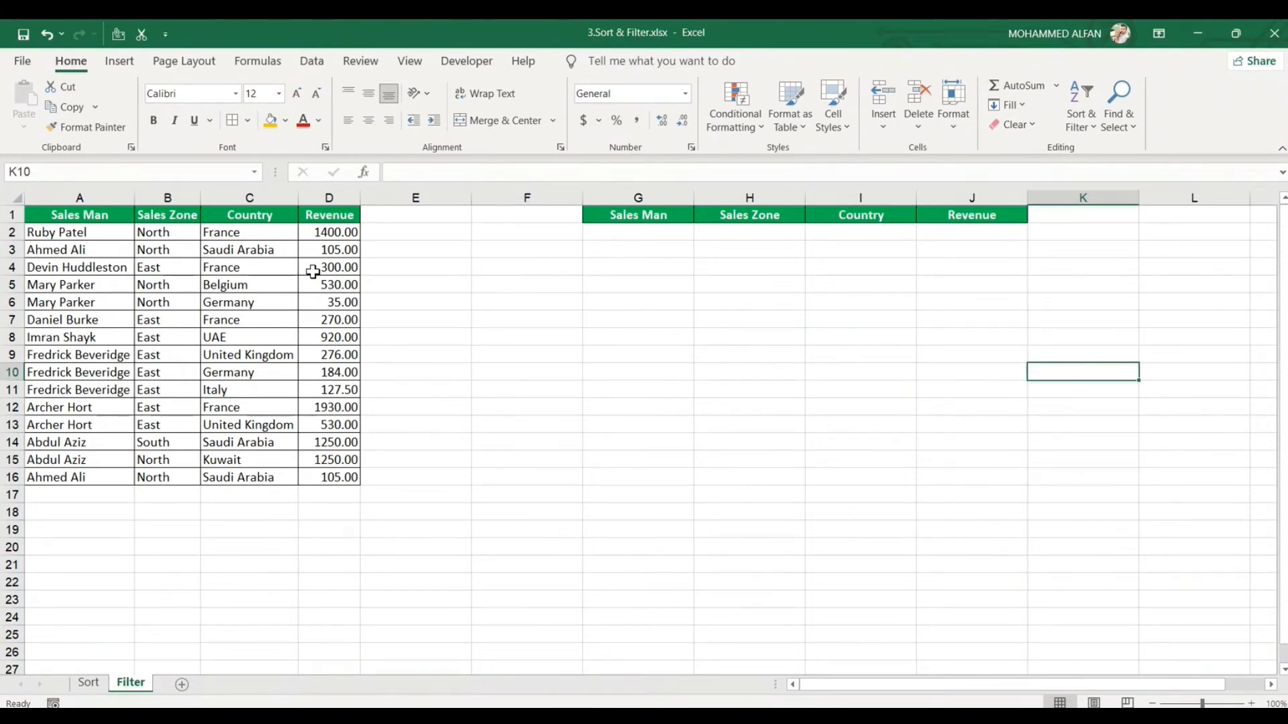
Copy France from C2 into I2, beneath the Country header of the criteria table
{"action": "left_click_drag", "start_coordinate": [593, 215], "coordinate": [973, 216]}
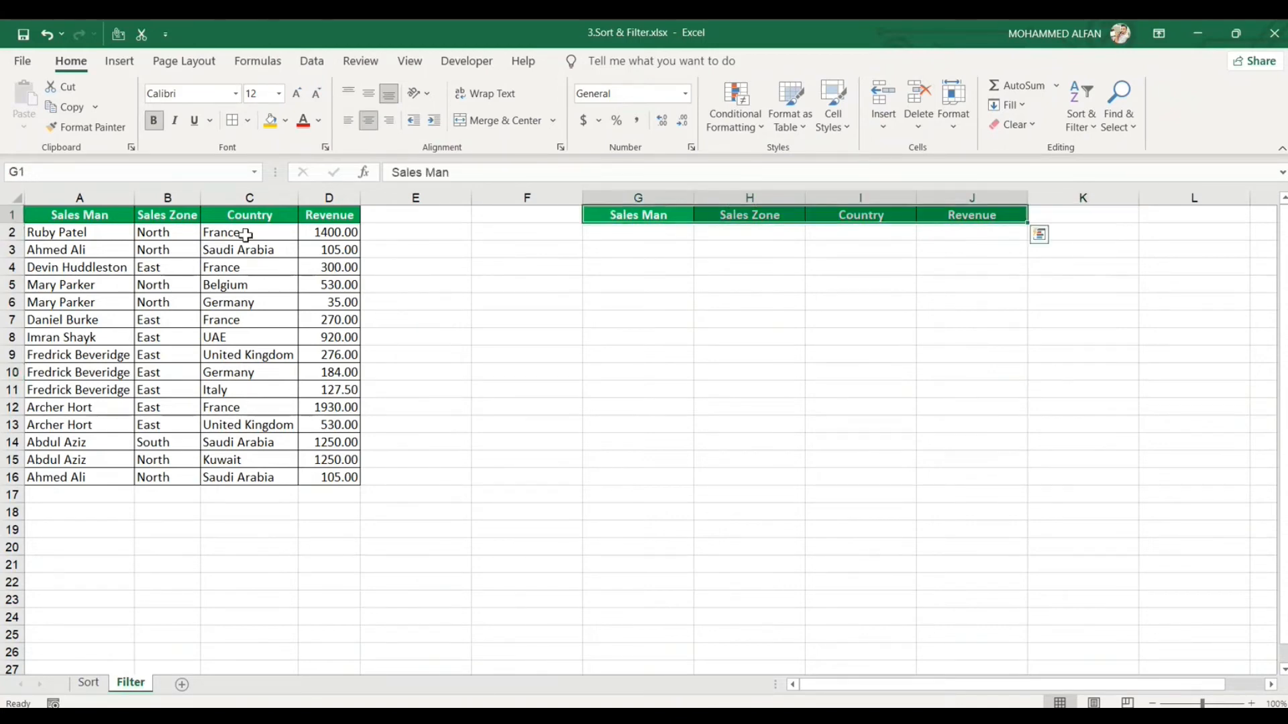
{"action": "left_click", "coordinate": [246, 235]}
{"action": "key", "text": "ctrl+c"}
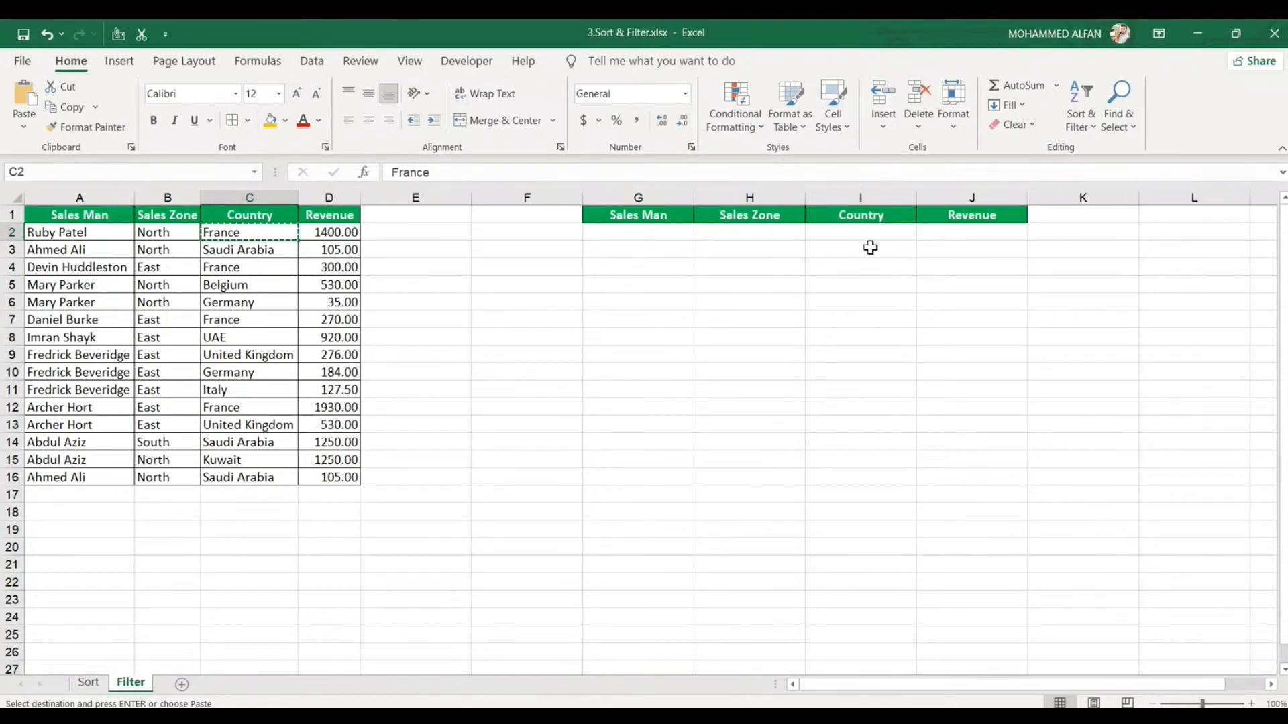
{"action": "left_click", "coordinate": [856, 241]}
{"action": "key", "text": "ctrl+v"}
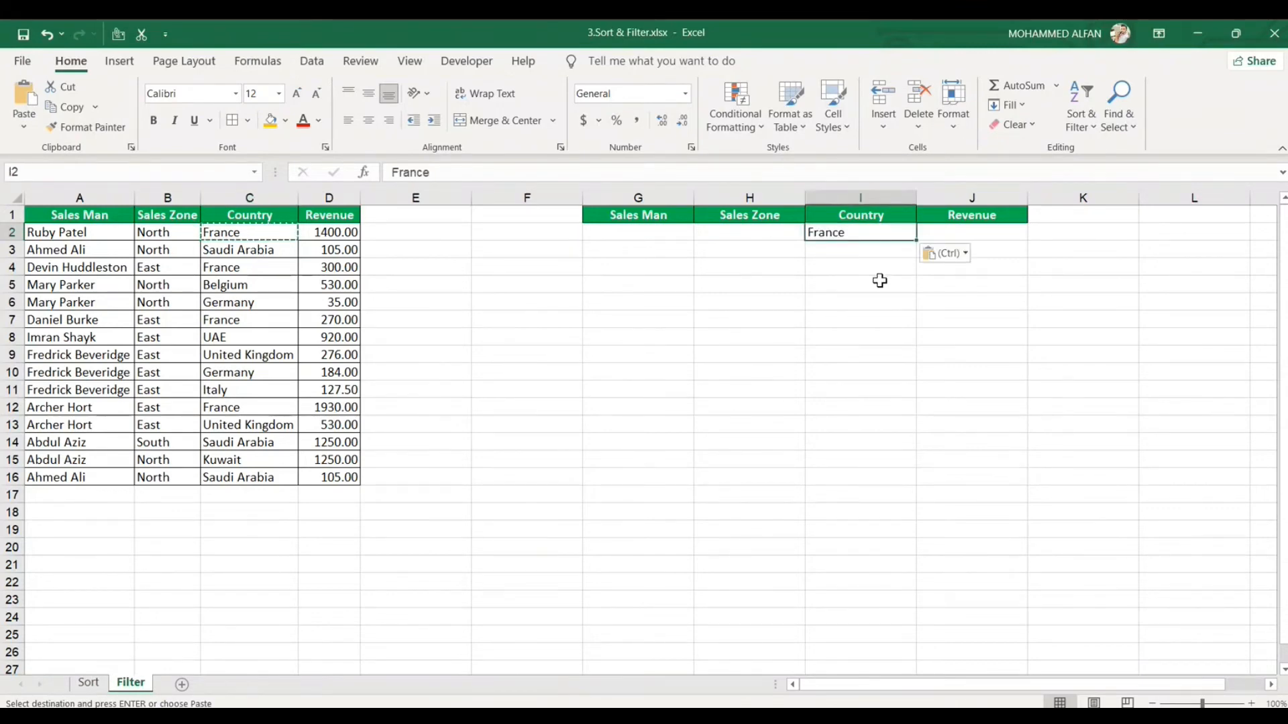
{"action": "key", "text": "Escape"}
{"action": "left_click", "coordinate": [875, 319]}
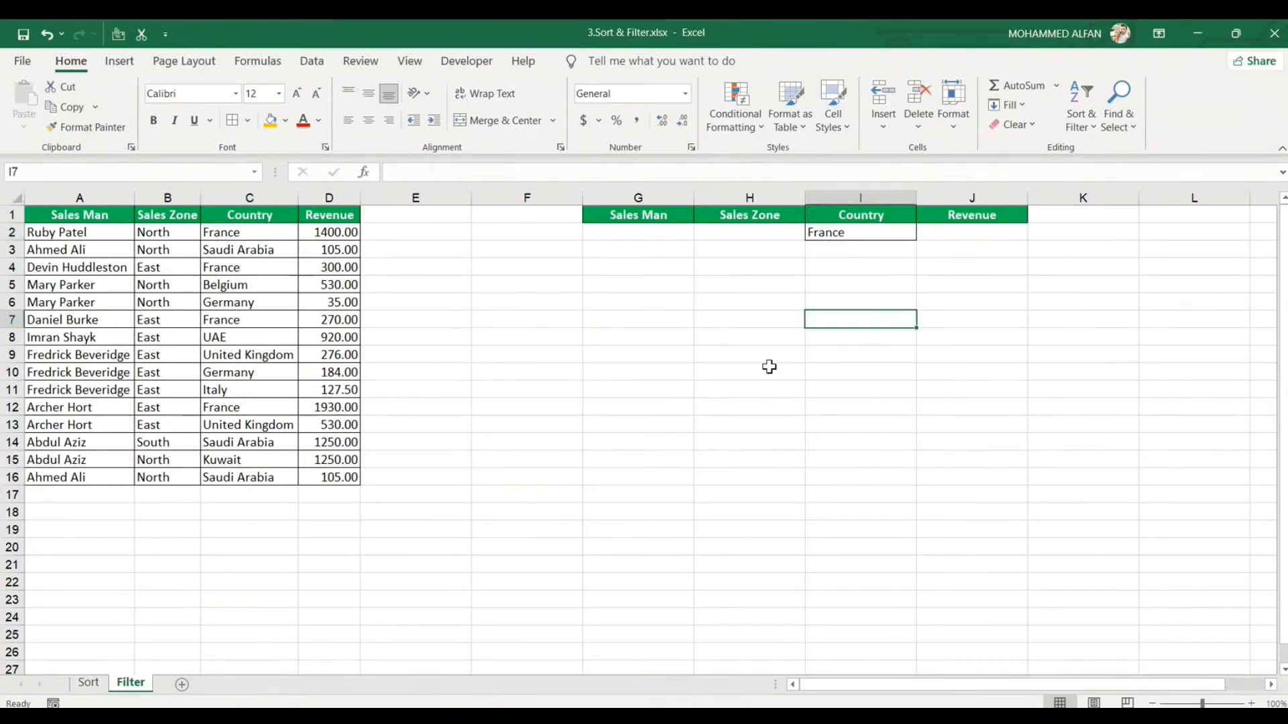
Open the Advanced Filter for the sales table, choose copying to another location and set the list range to A1:D16
{"action": "left_click", "coordinate": [227, 316]}
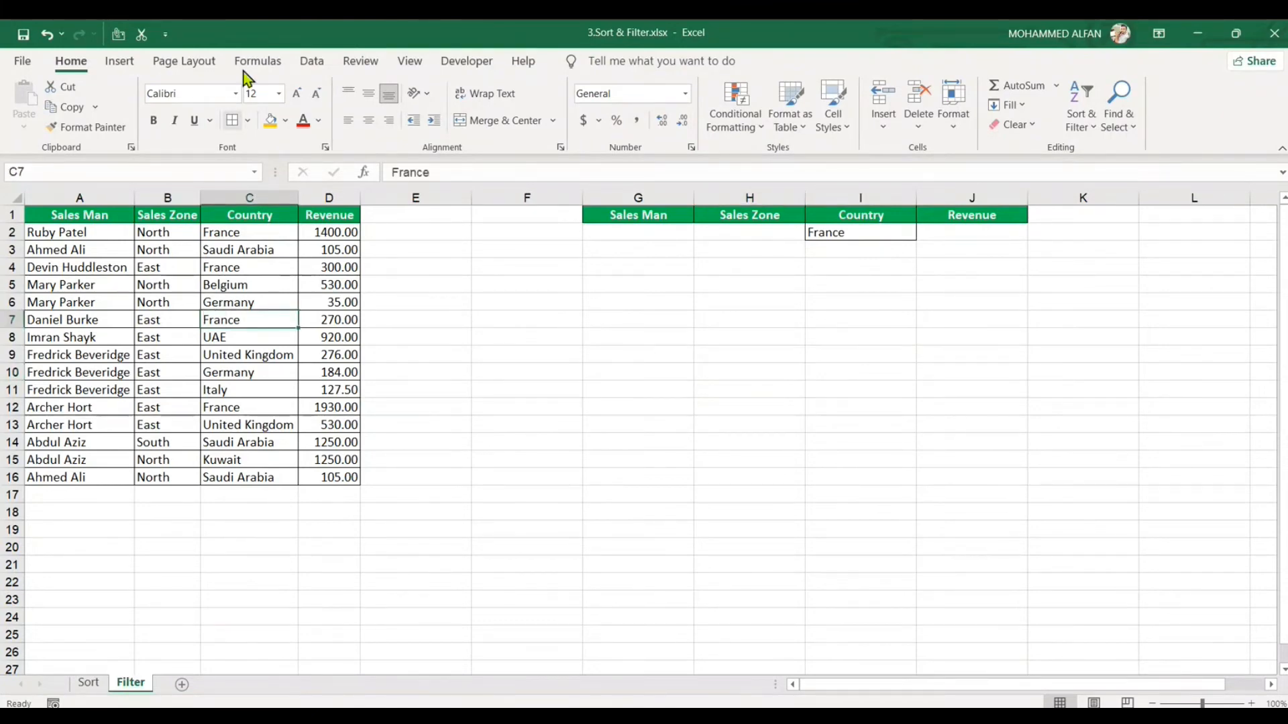
{"action": "left_click", "coordinate": [311, 61]}
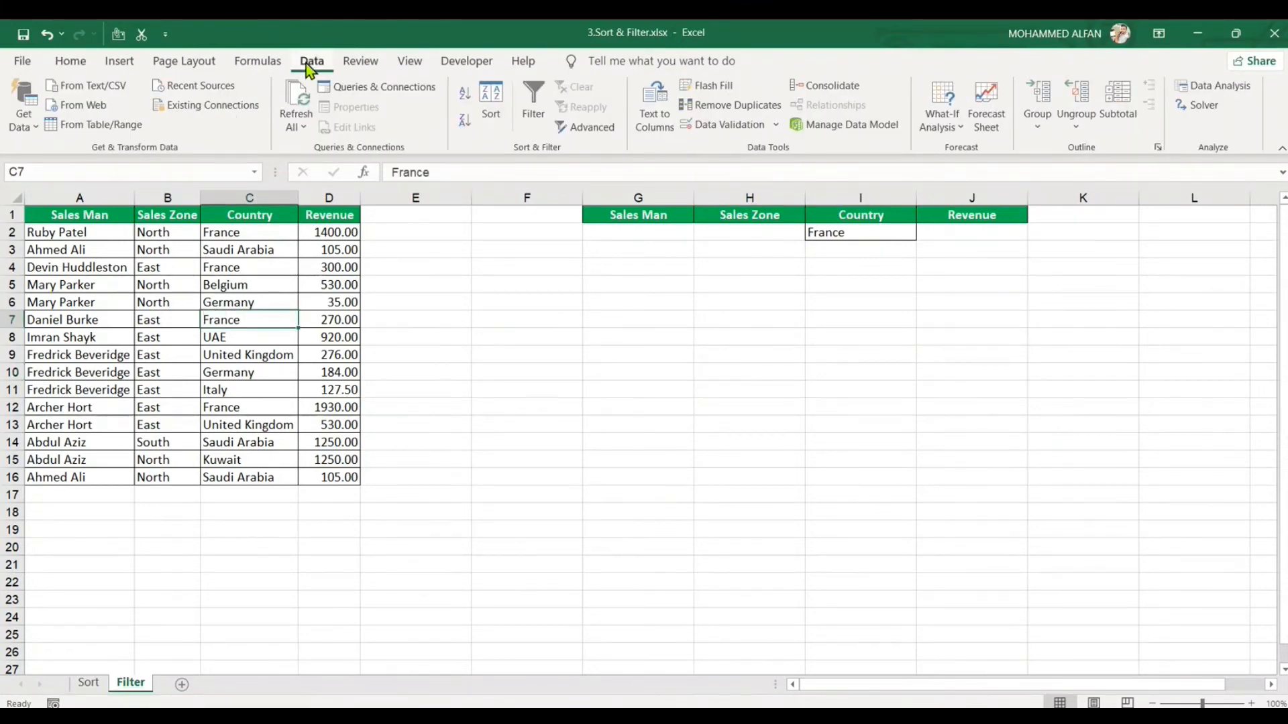
{"action": "left_click", "coordinate": [583, 126]}
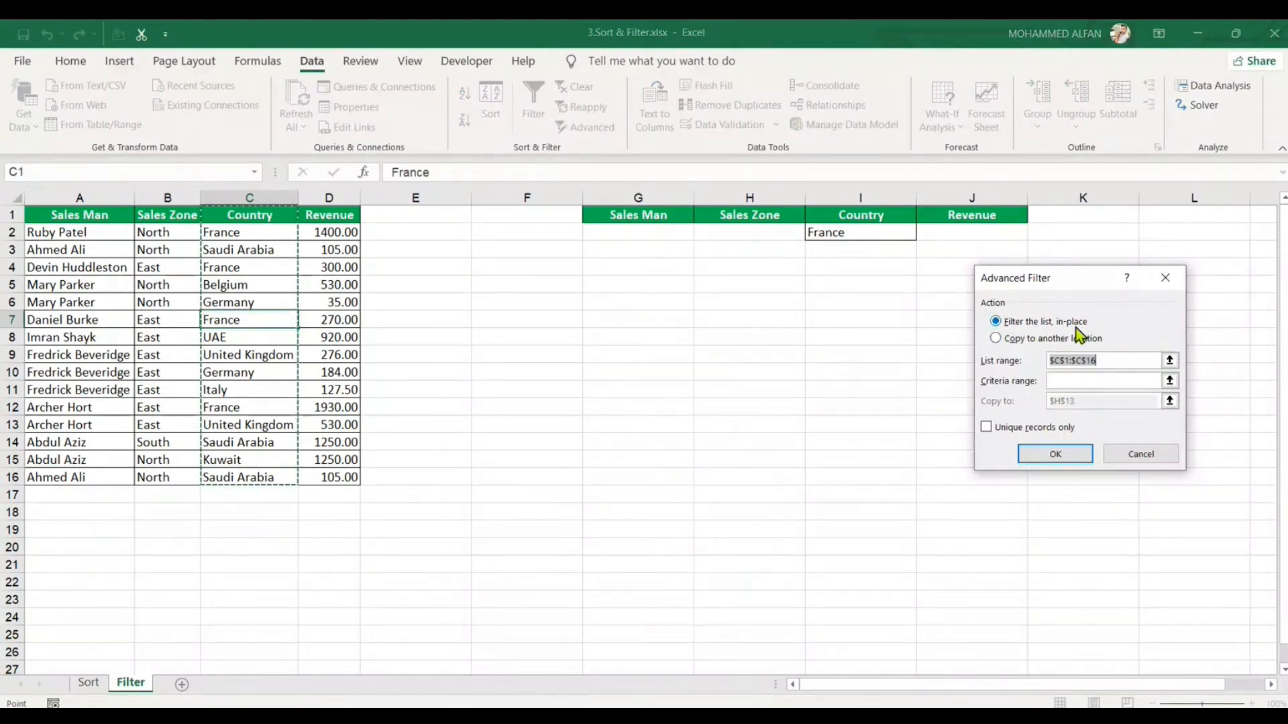
{"action": "left_click", "coordinate": [996, 339]}
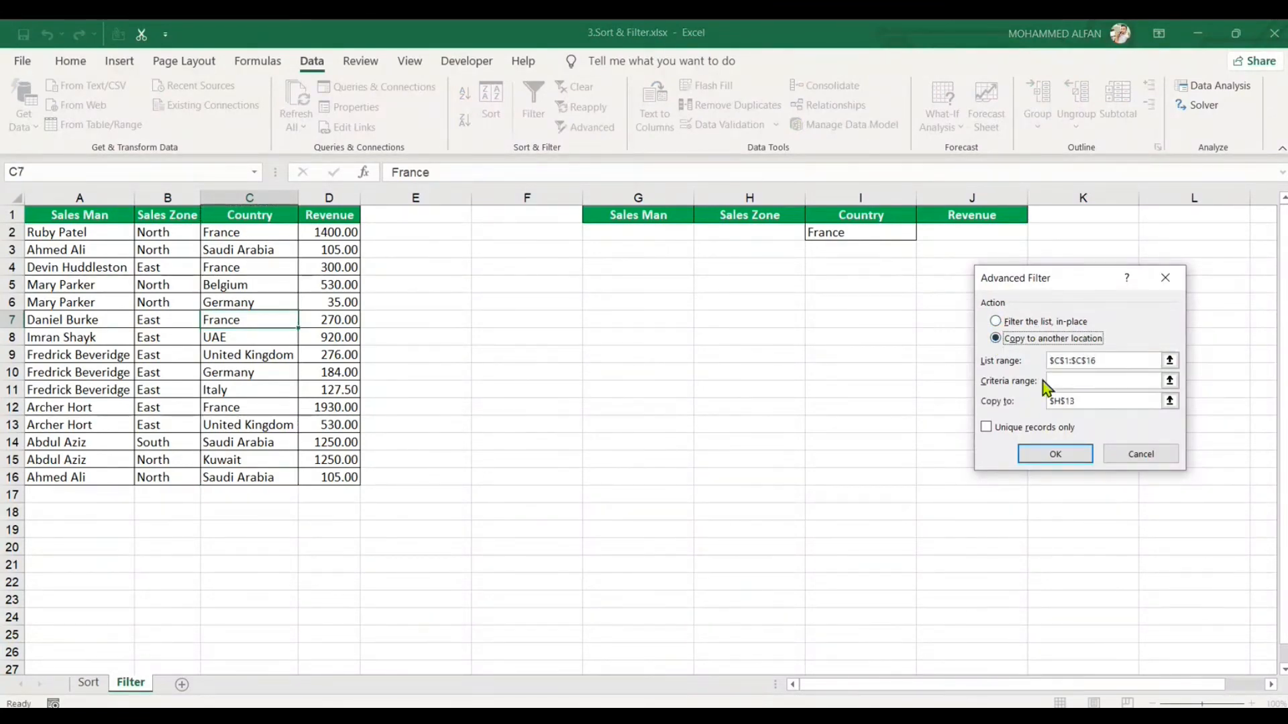
{"action": "left_click", "coordinate": [1171, 361]}
{"action": "left_click_drag", "start_coordinate": [79, 214], "coordinate": [338, 477]}
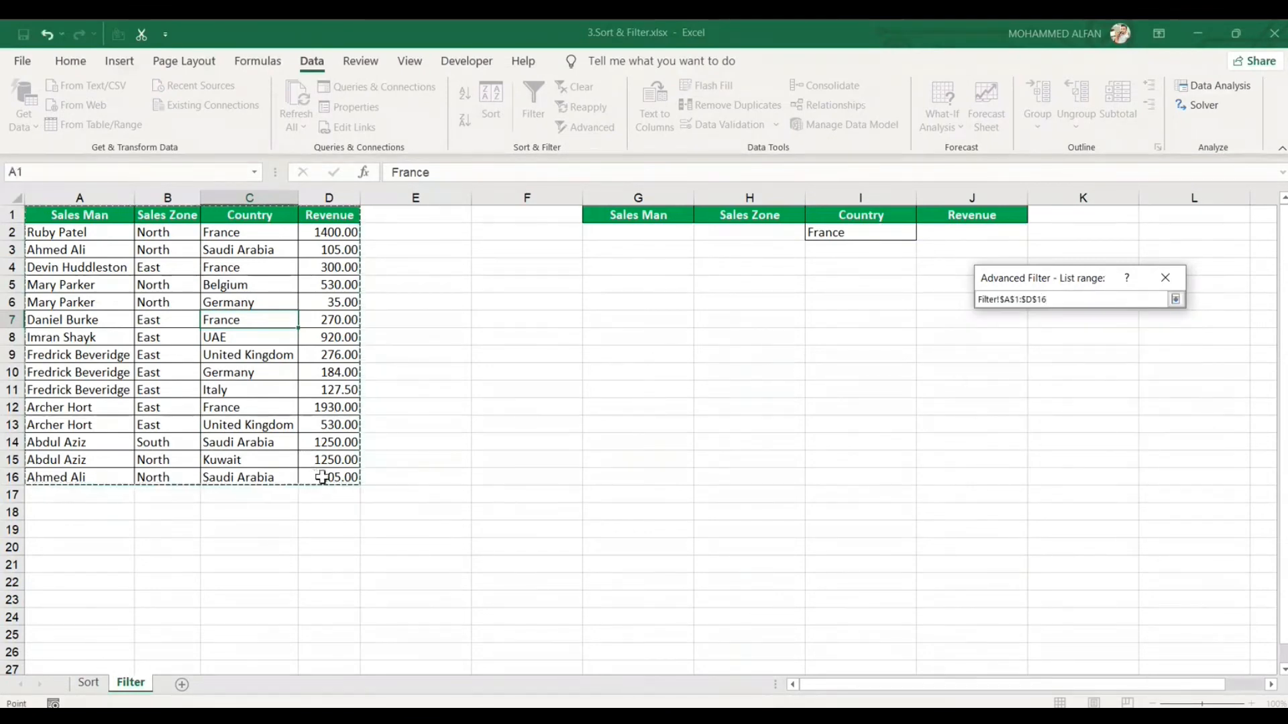
{"action": "left_click", "coordinate": [1176, 299]}
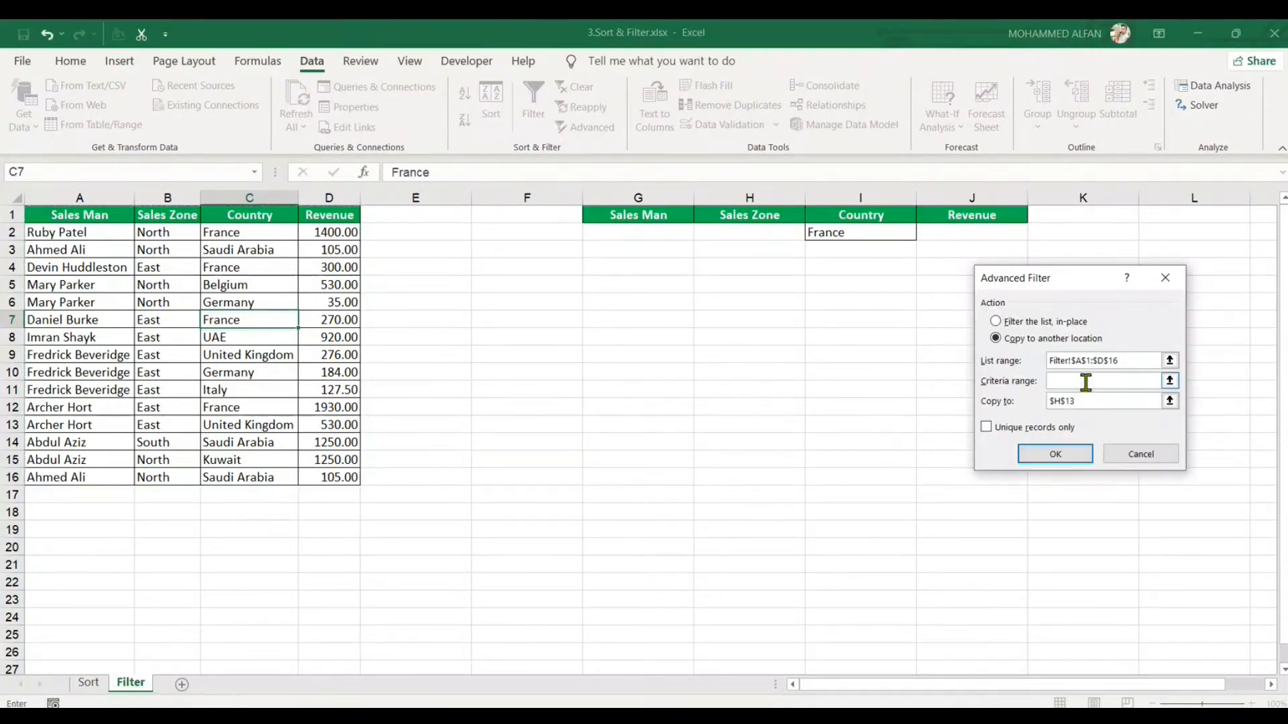
Set the advanced filter's criteria range to G1:J2 and its copy destination to G12, run it and select the extracted table
{"action": "left_click", "coordinate": [1170, 381]}
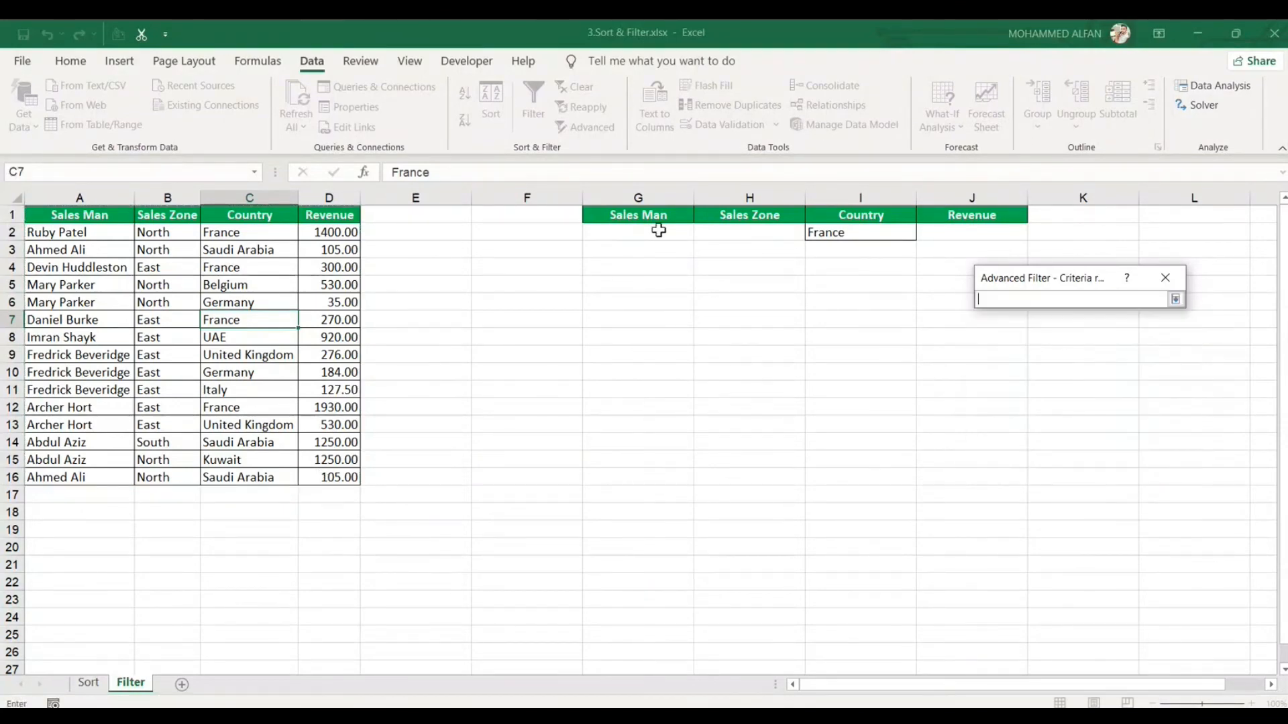
{"action": "left_click_drag", "start_coordinate": [644, 215], "coordinate": [956, 235]}
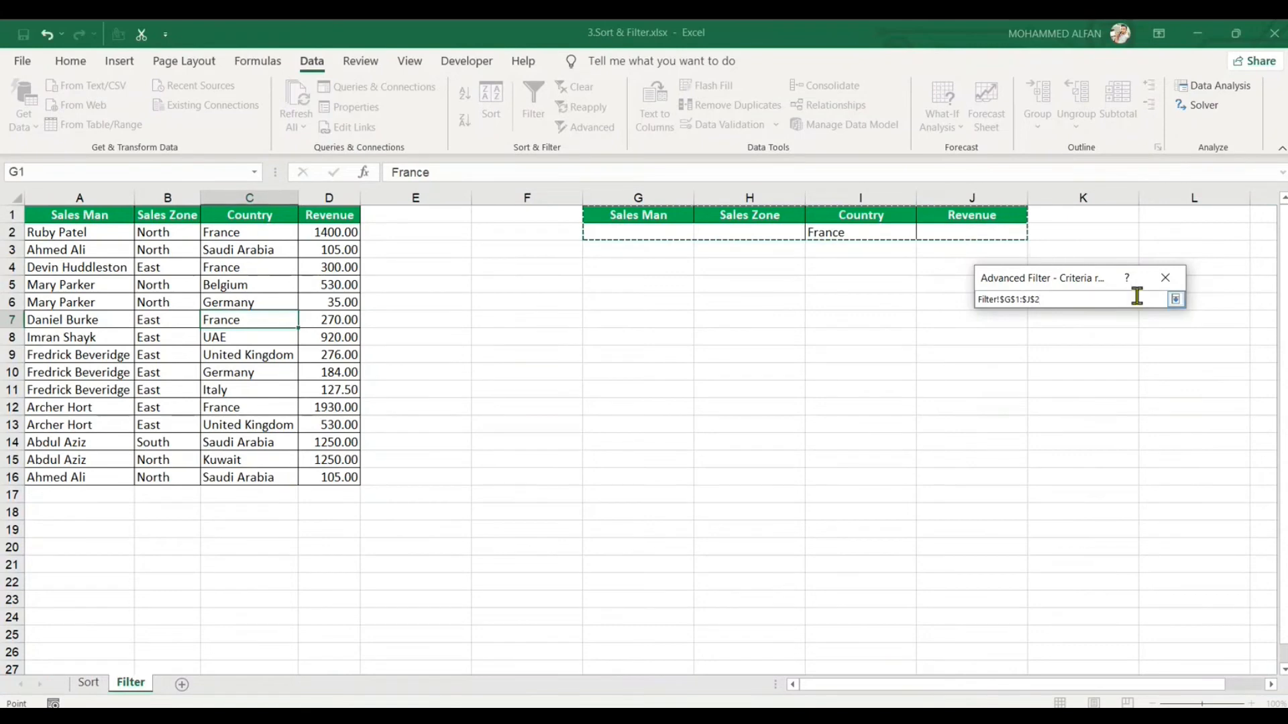
{"action": "left_click", "coordinate": [1176, 299]}
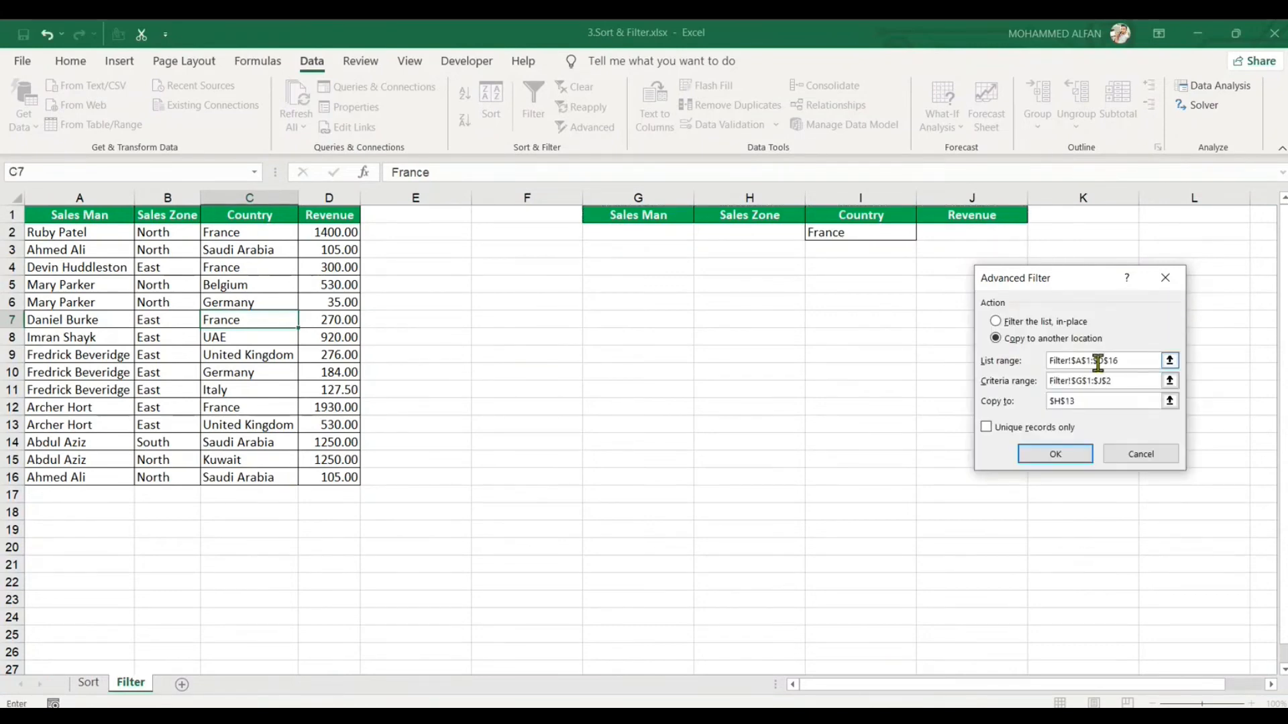
{"action": "left_click", "coordinate": [1169, 401]}
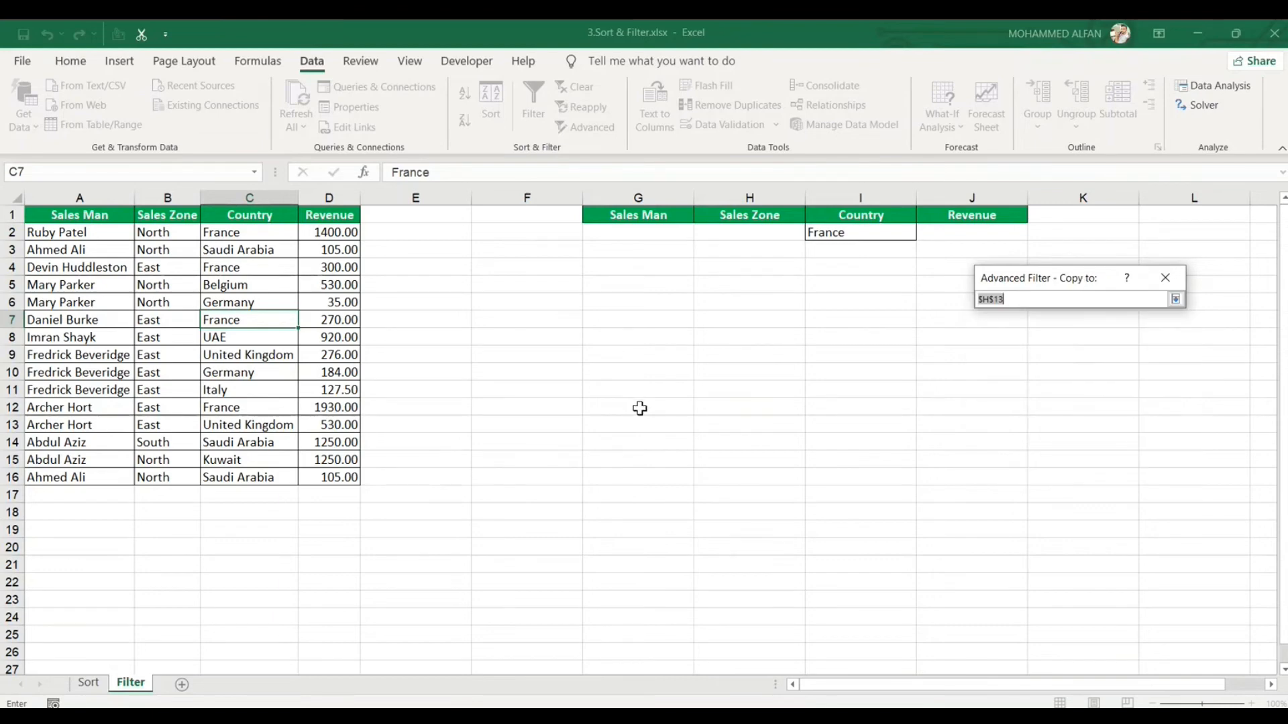
{"action": "left_click", "coordinate": [640, 408]}
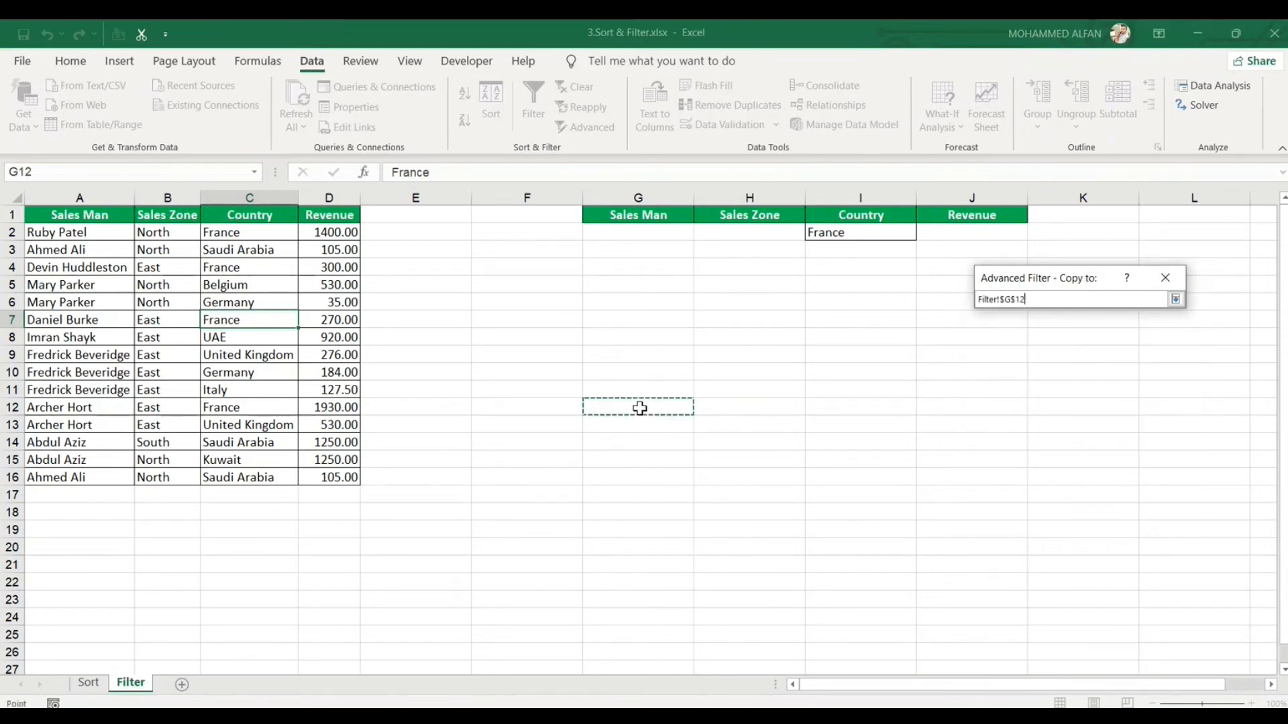
{"action": "left_click", "coordinate": [1174, 301]}
{"action": "left_click", "coordinate": [1058, 455]}
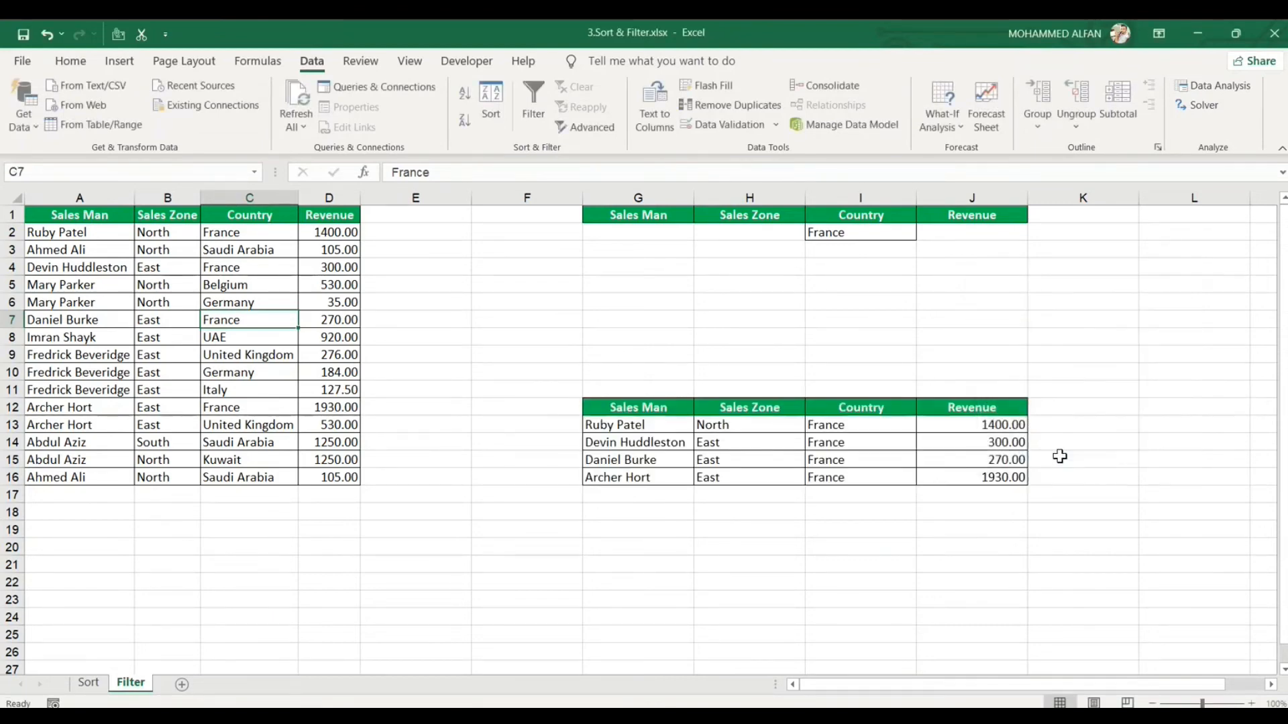
{"action": "left_click_drag", "start_coordinate": [837, 423], "coordinate": [835, 477]}
{"action": "left_click_drag", "start_coordinate": [641, 407], "coordinate": [994, 480]}
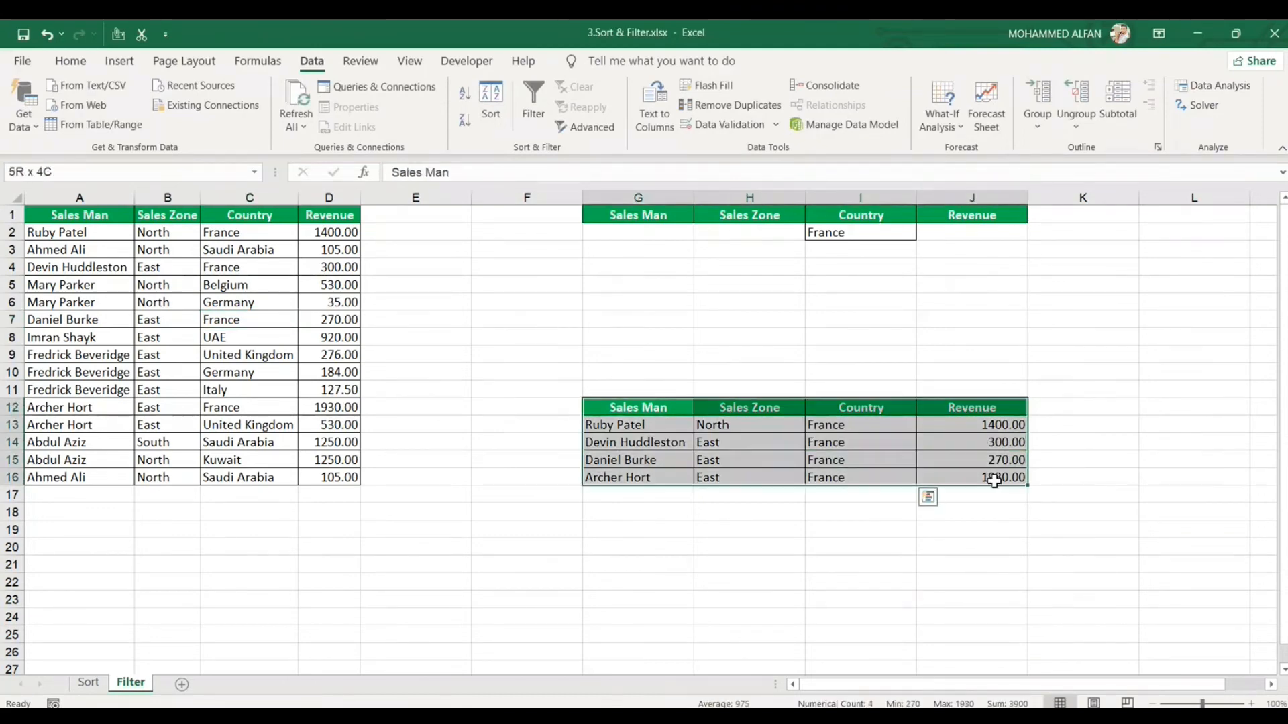
{"action": "left_click", "coordinate": [1082, 301]}
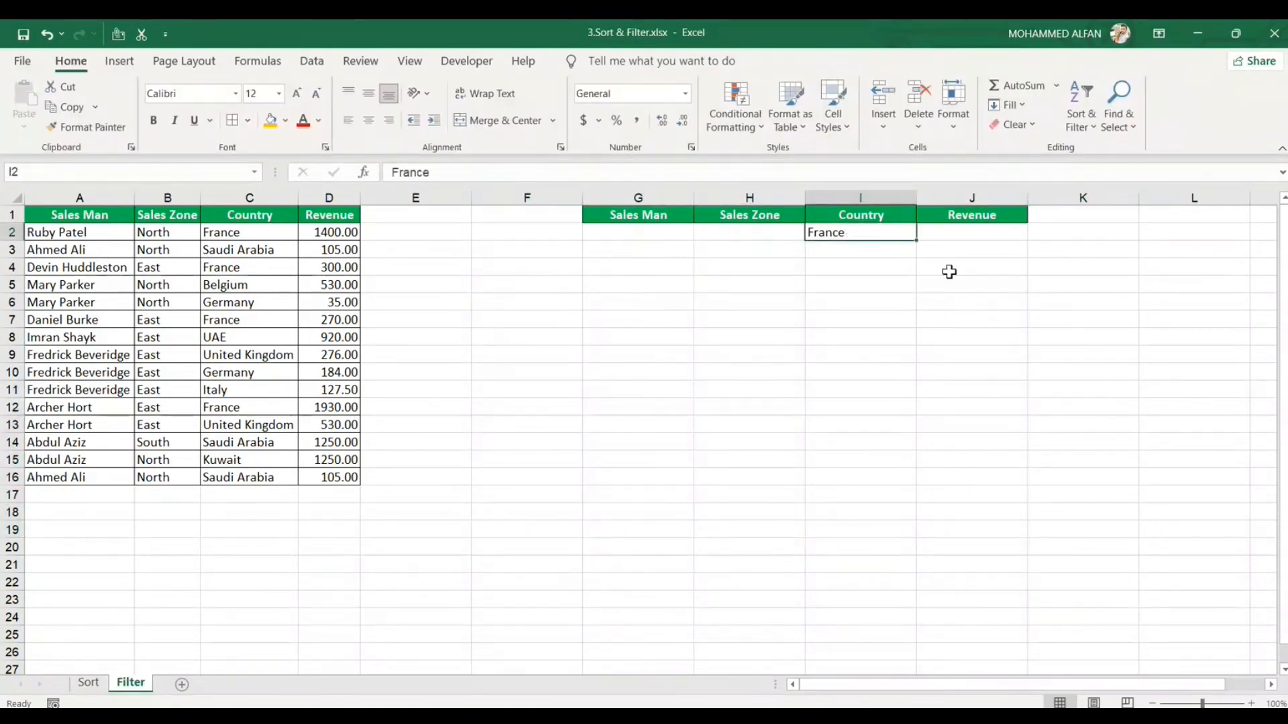
Reopen the Advanced Filter, choose copying to another location and keep A1:D16 as the list range
{"action": "left_click", "coordinate": [235, 305]}
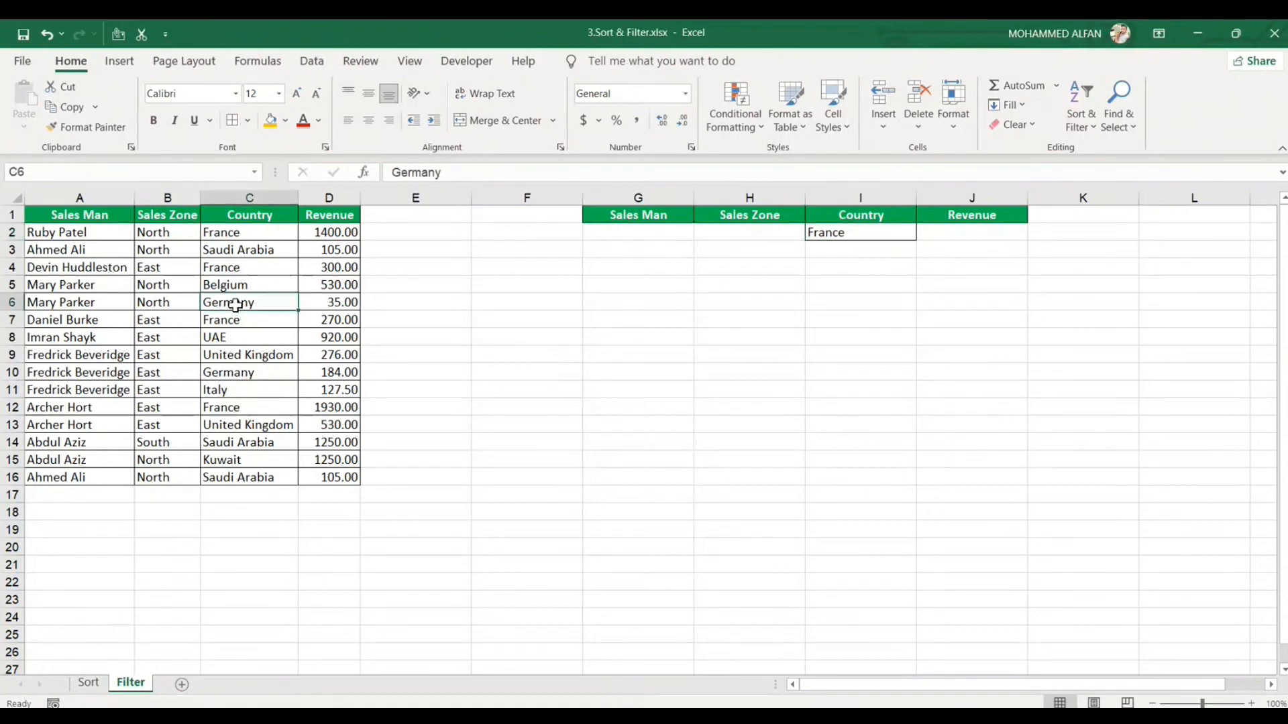
{"action": "left_click", "coordinate": [313, 65]}
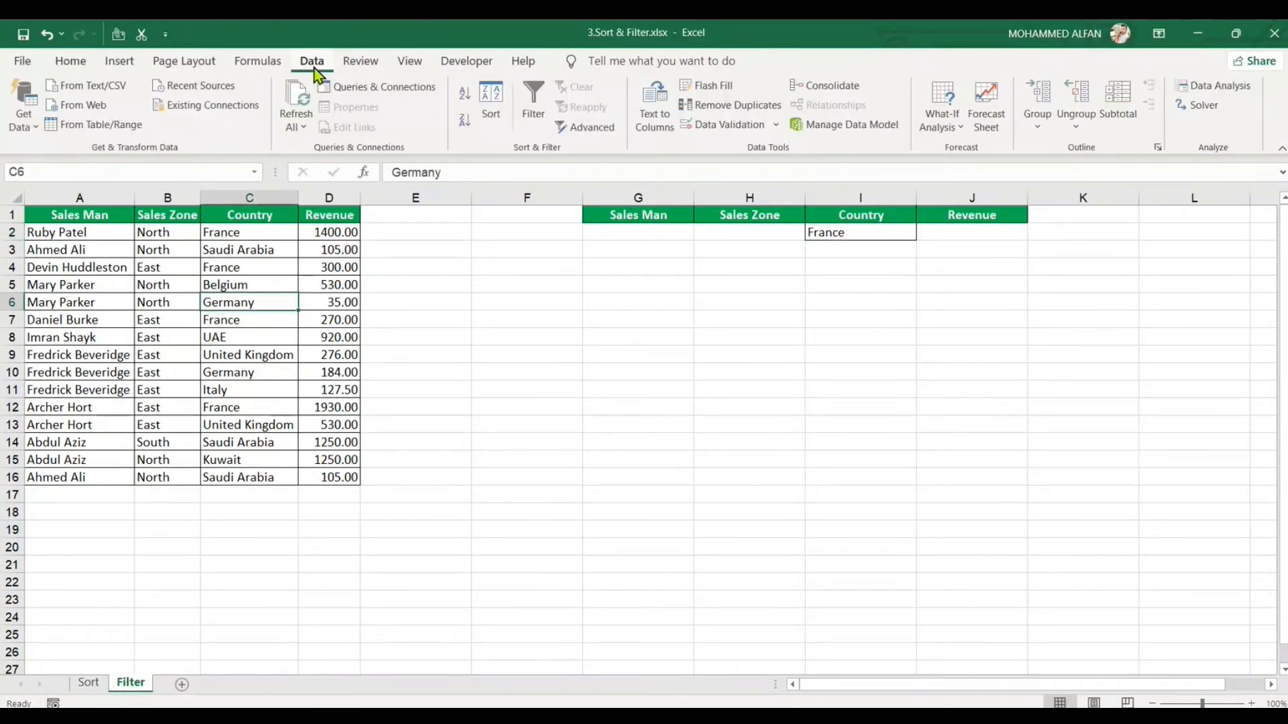
{"action": "left_click", "coordinate": [590, 127]}
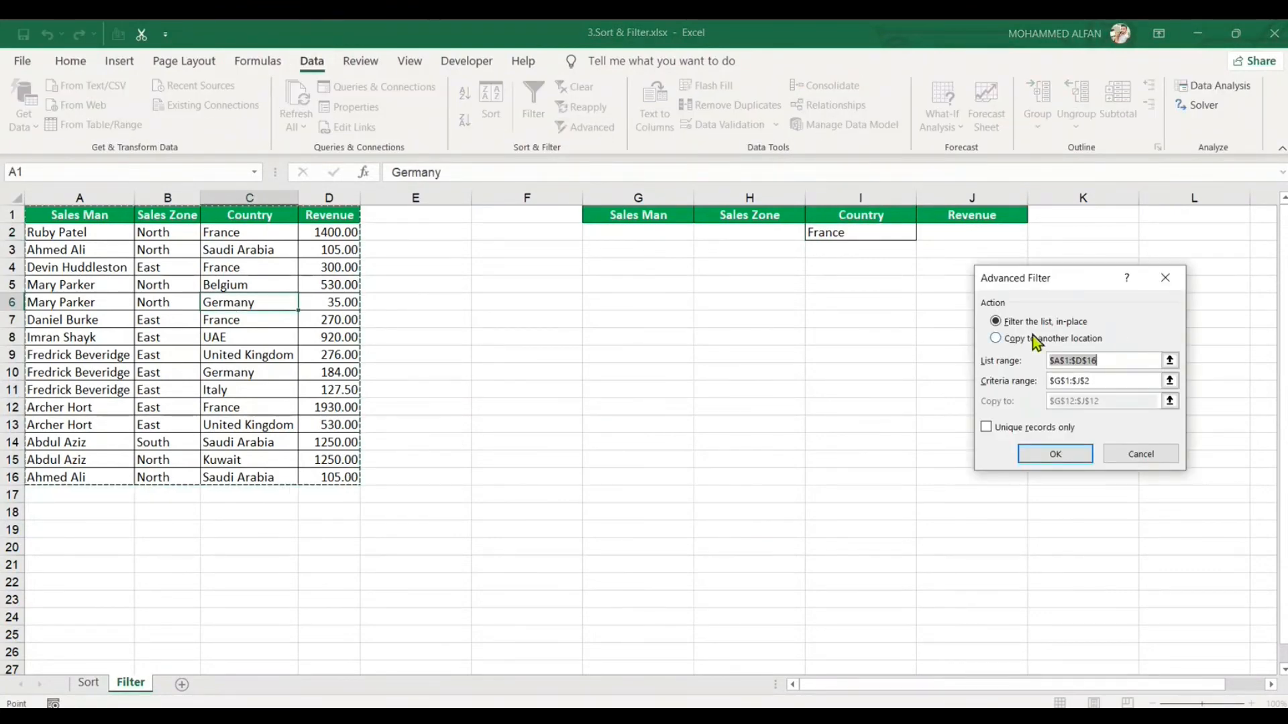
{"action": "left_click", "coordinate": [997, 340]}
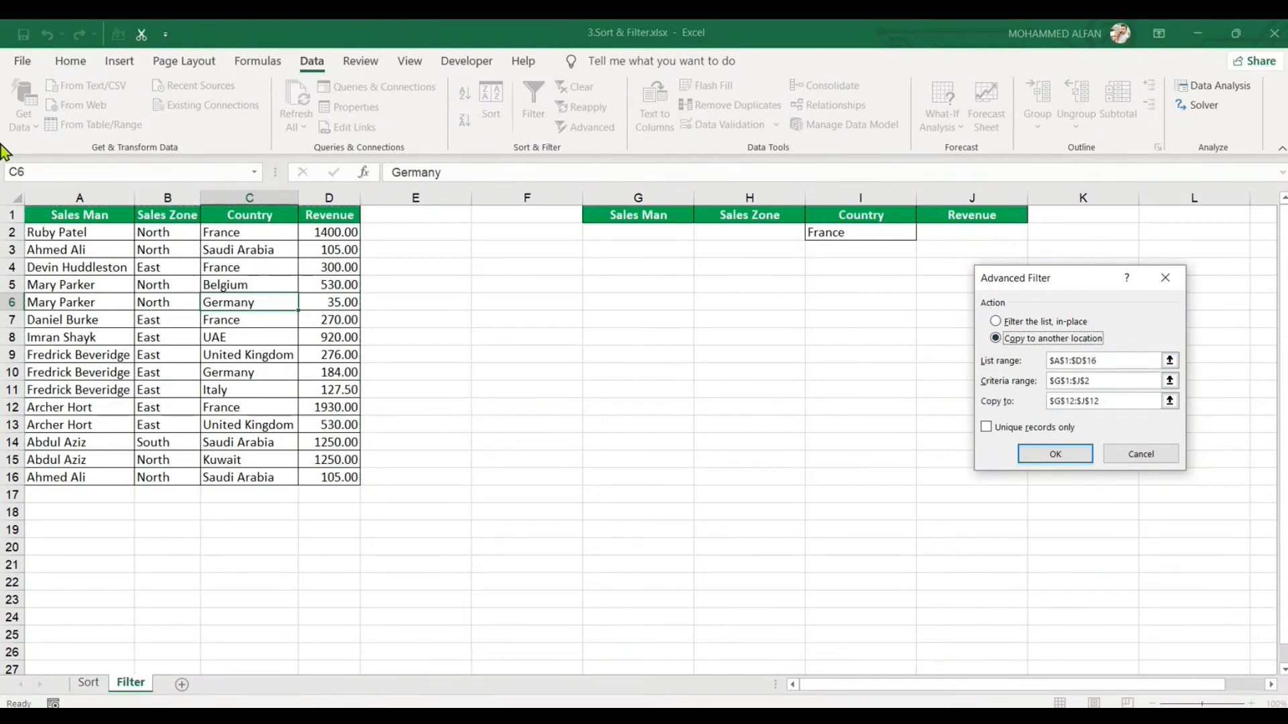
{"action": "left_click", "coordinate": [1170, 363]}
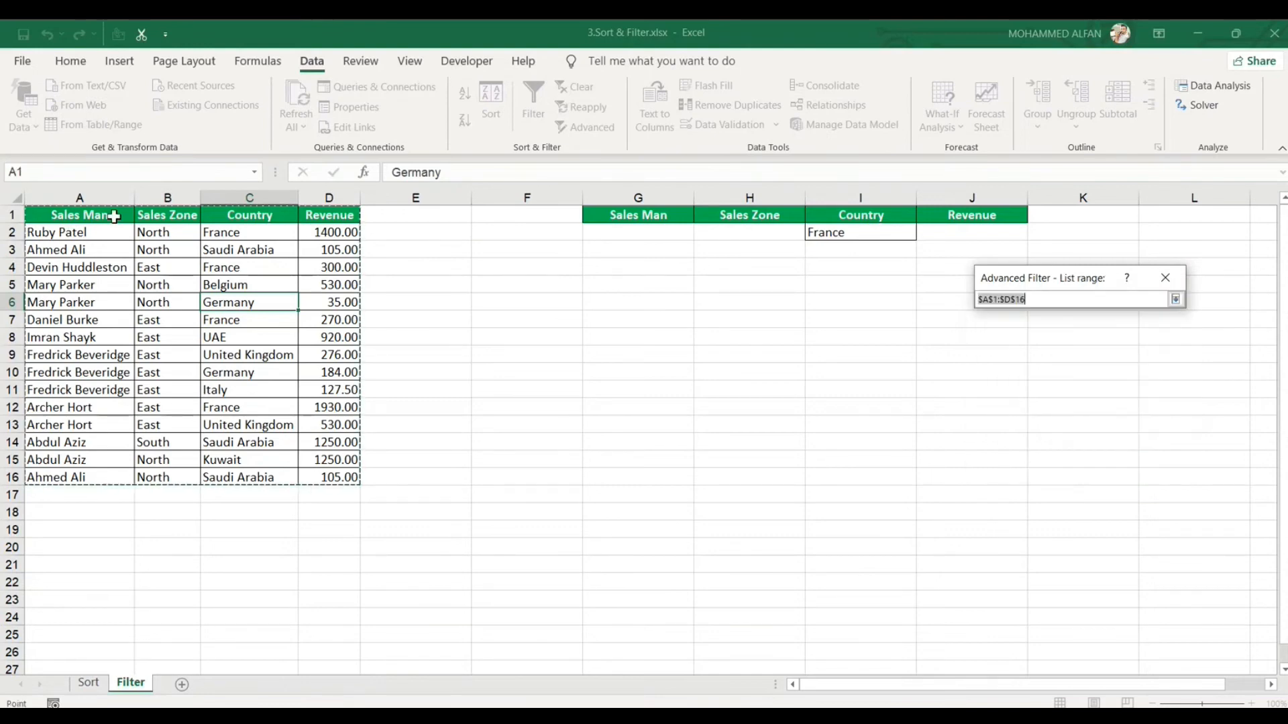
{"action": "left_click", "coordinate": [1176, 299]}
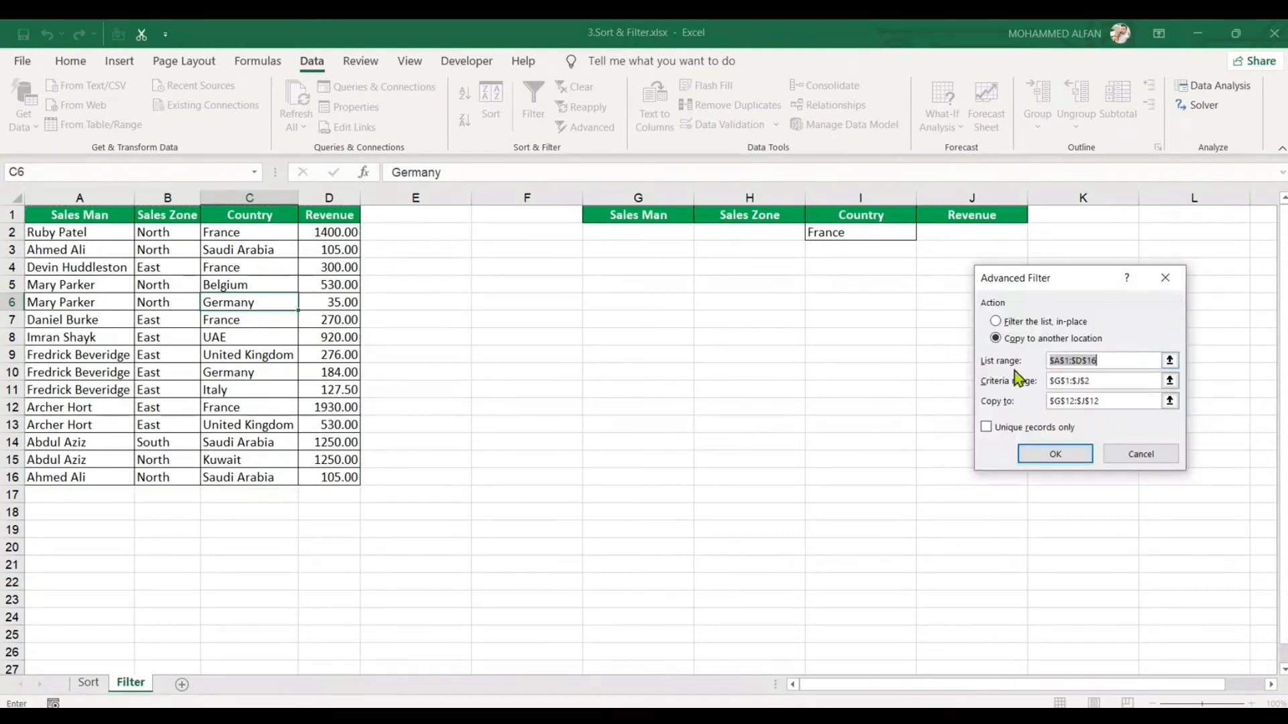
Reselect G1:J2 as the criteria range, set the copy destination to F16 and run the advanced filter
{"action": "left_click", "coordinate": [1170, 381]}
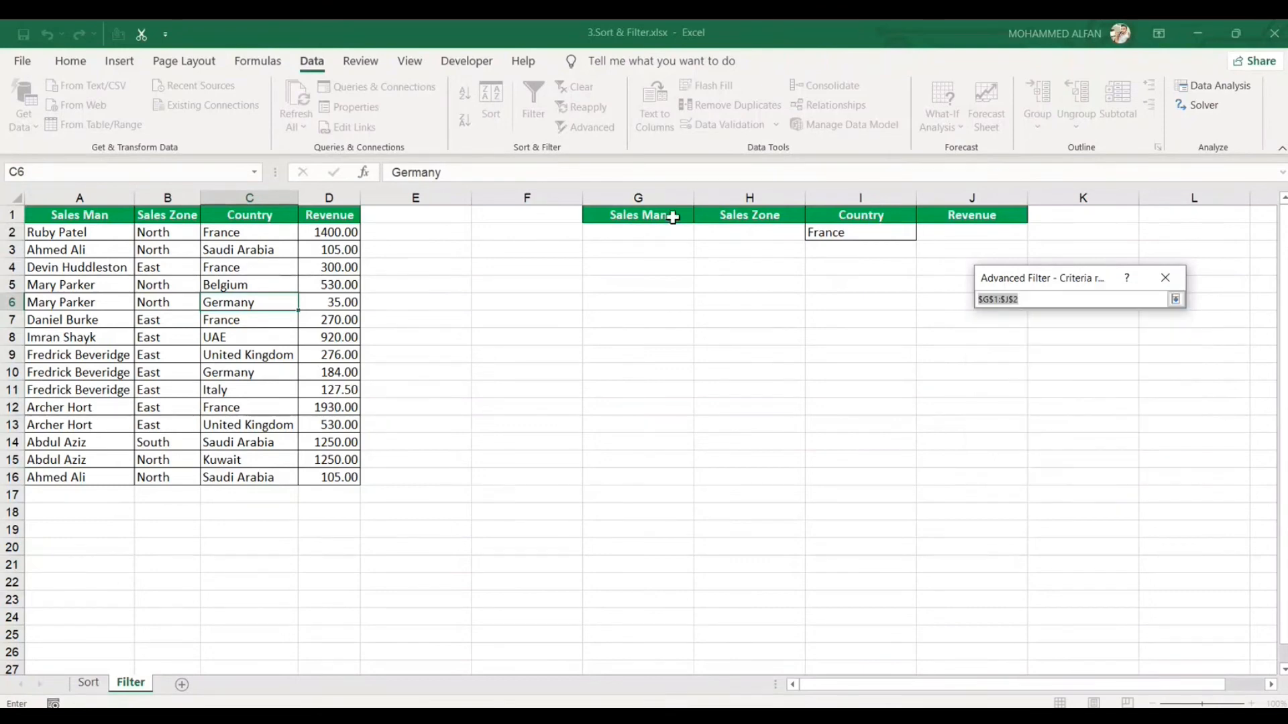
{"action": "left_click_drag", "start_coordinate": [861, 215], "coordinate": [860, 232]}
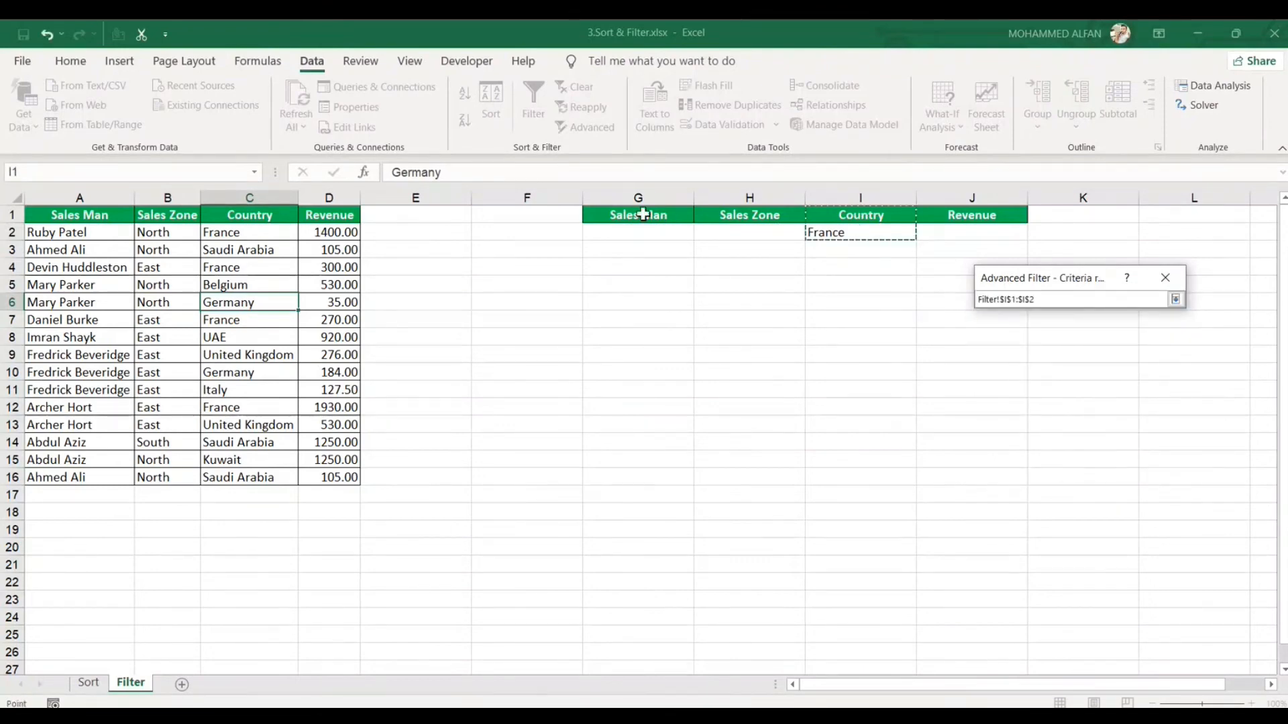
{"action": "left_click_drag", "start_coordinate": [641, 212], "coordinate": [976, 231]}
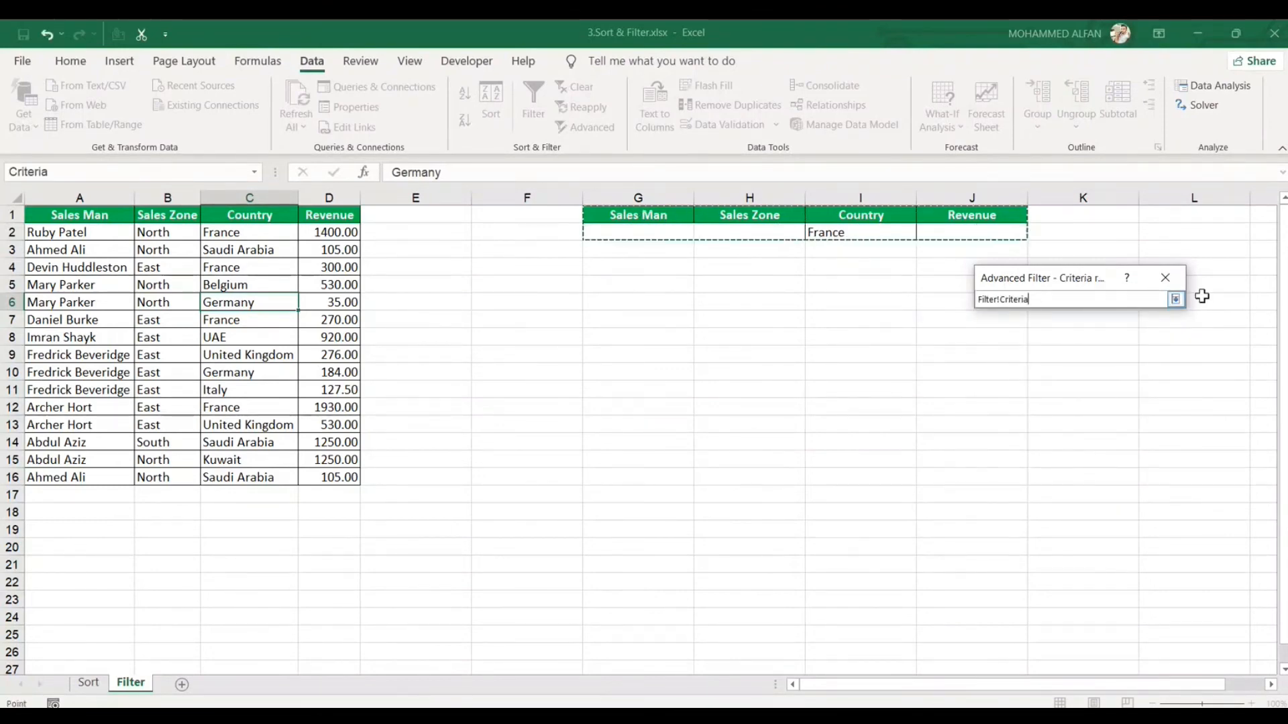
{"action": "left_click", "coordinate": [1175, 299]}
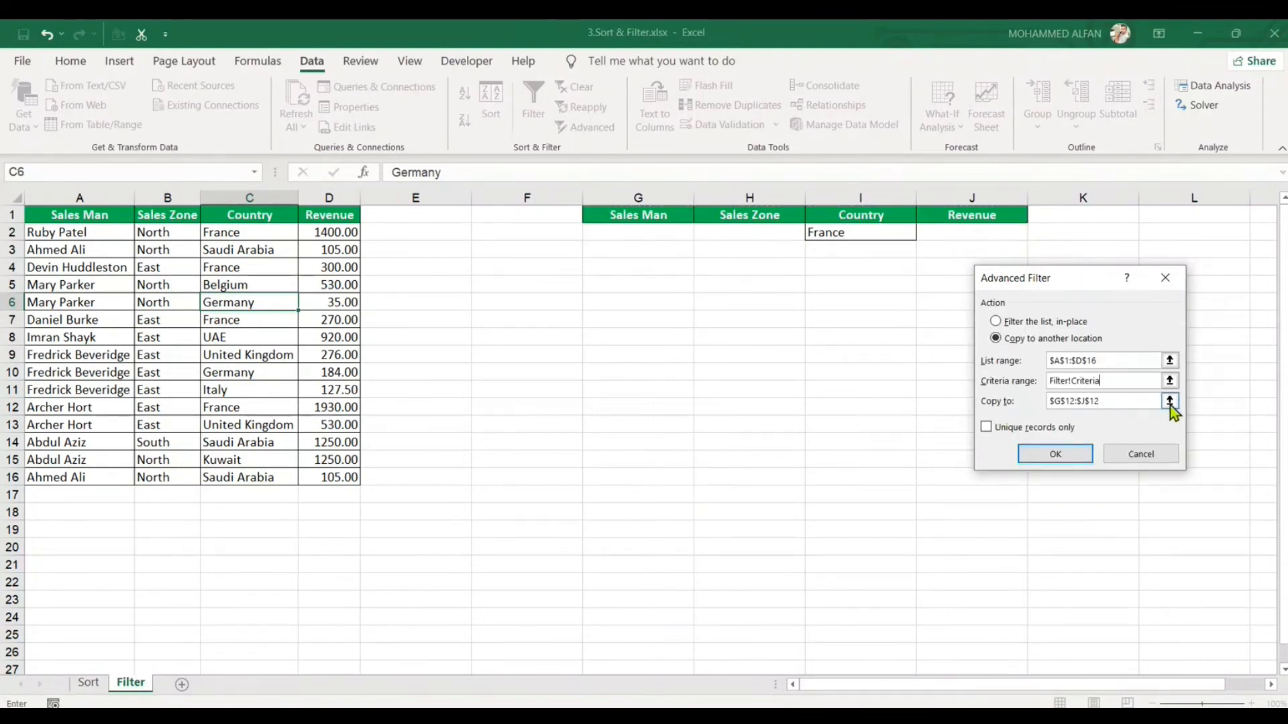
{"action": "left_click", "coordinate": [1169, 402]}
{"action": "left_click", "coordinate": [544, 479]}
{"action": "left_click", "coordinate": [1175, 299]}
{"action": "left_click", "coordinate": [1083, 458]}
Clear the extracted table, applying the format of blank cell J12 over E15:J22 with Format Painter
{"action": "left_click", "coordinate": [972, 407]}
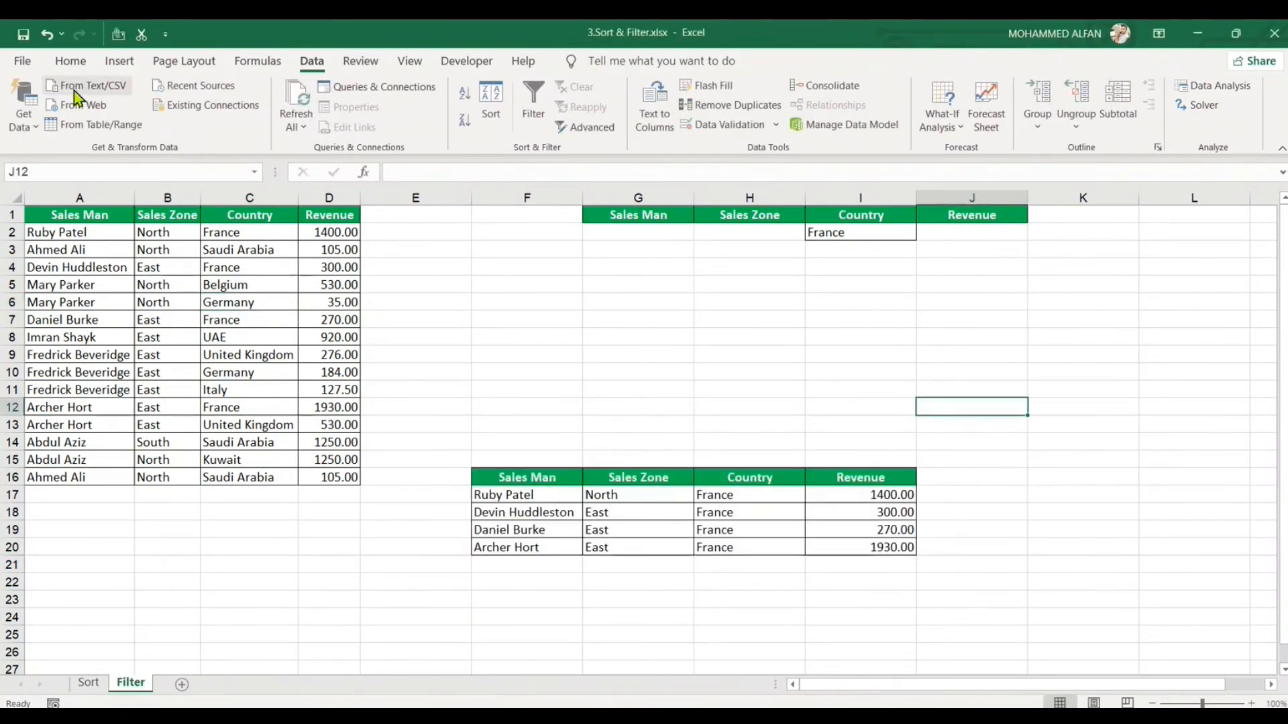
{"action": "left_click", "coordinate": [71, 61]}
{"action": "left_click", "coordinate": [86, 127]}
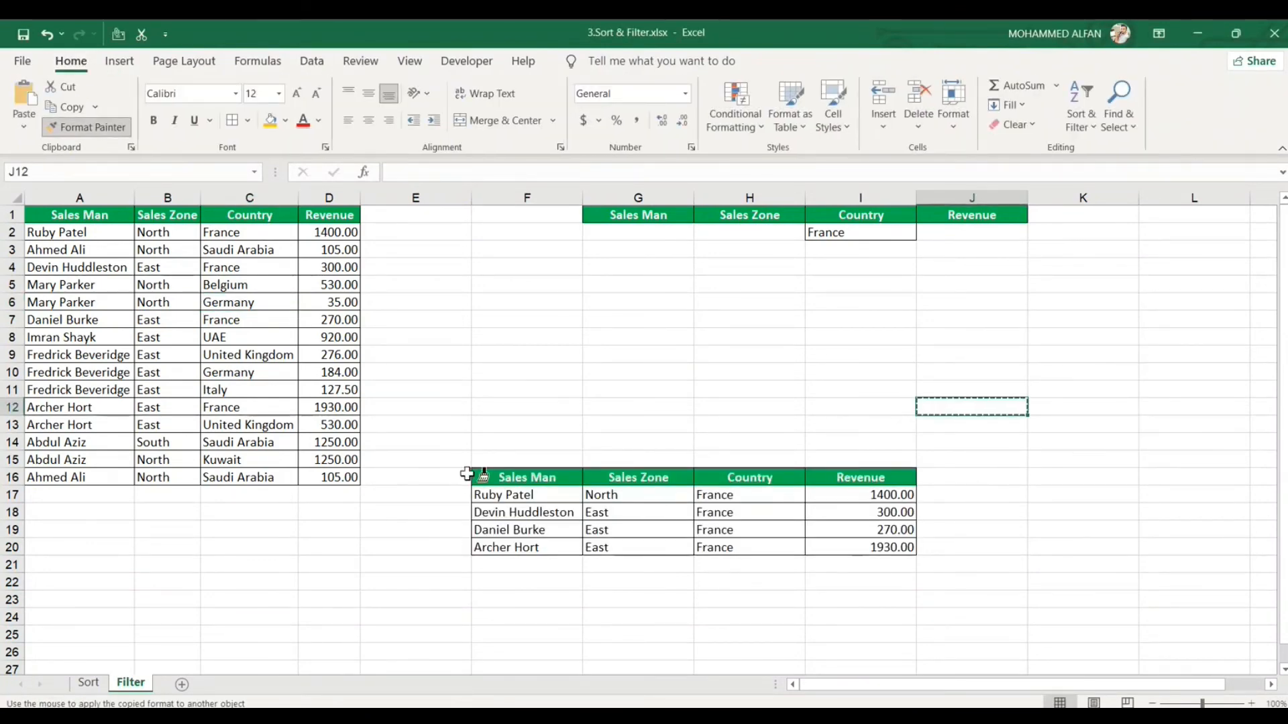
{"action": "left_click_drag", "start_coordinate": [463, 462], "coordinate": [939, 581]}
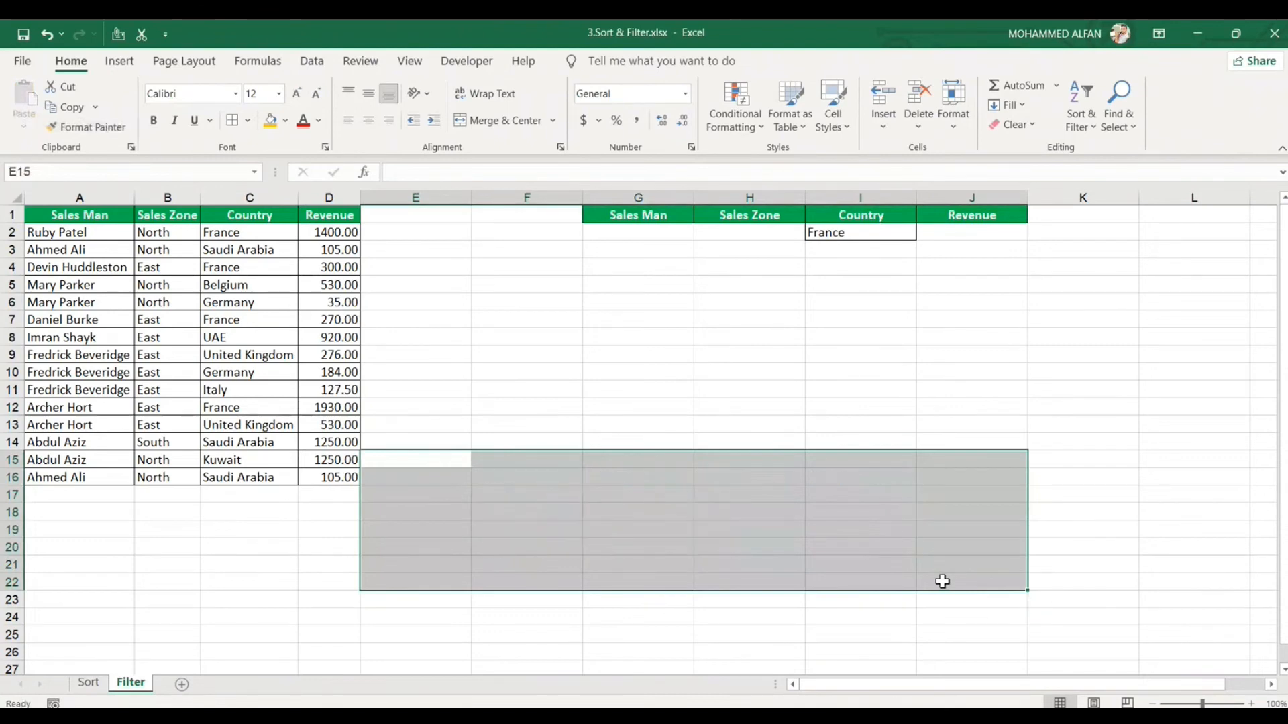
{"action": "left_click", "coordinate": [888, 351]}
Copy Saudi Arabia from C16 into I3 as a second Country criterion below France
{"action": "left_click", "coordinate": [823, 248]}
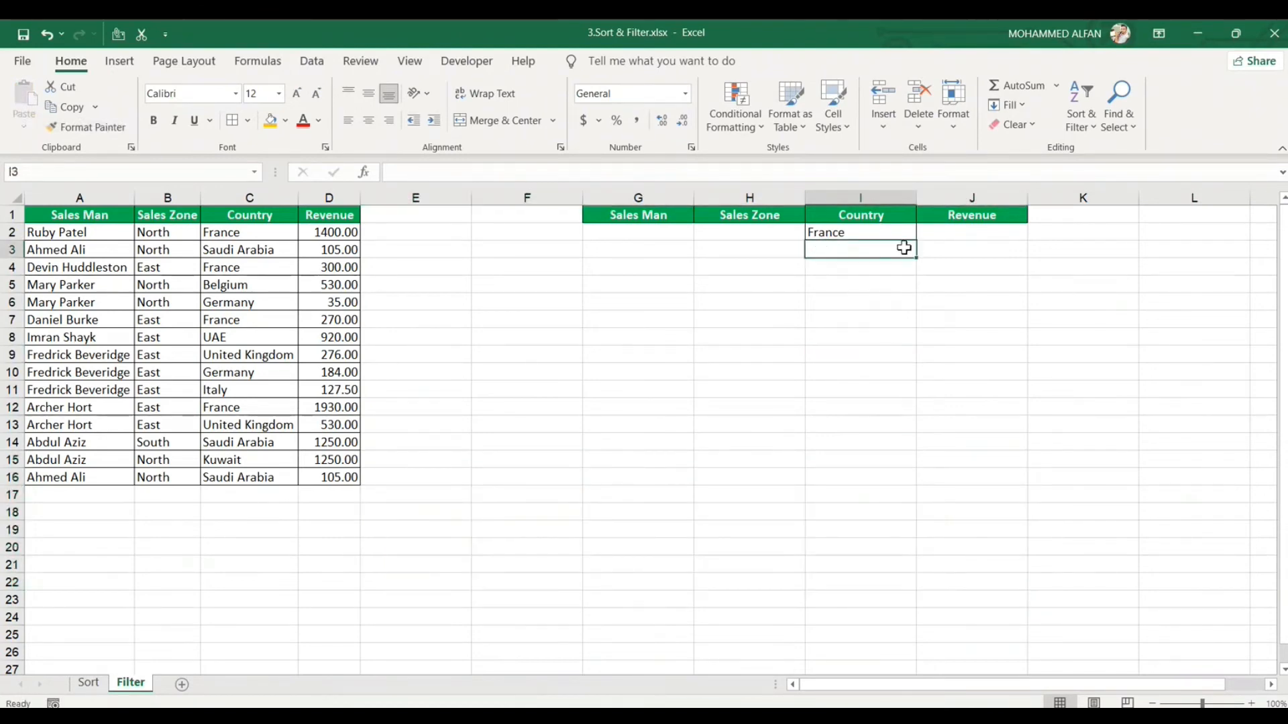
{"action": "left_click", "coordinate": [242, 288]}
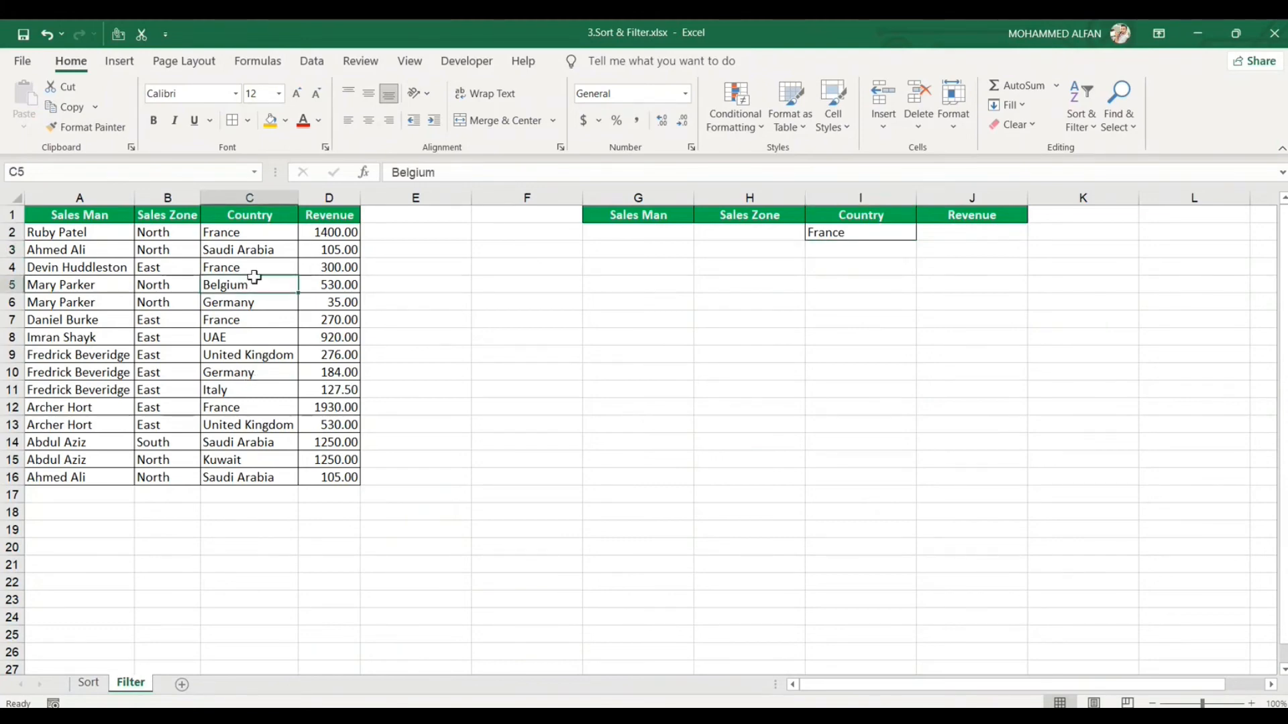
{"action": "left_click", "coordinate": [266, 473]}
{"action": "key", "text": "ctrl+c"}
{"action": "left_click", "coordinate": [842, 252]}
{"action": "key", "text": "Return"}
Open the Advanced Filter for the sales table with list range A1:D16 and set the criteria range to G1:J3
{"action": "left_click", "coordinate": [175, 268]}
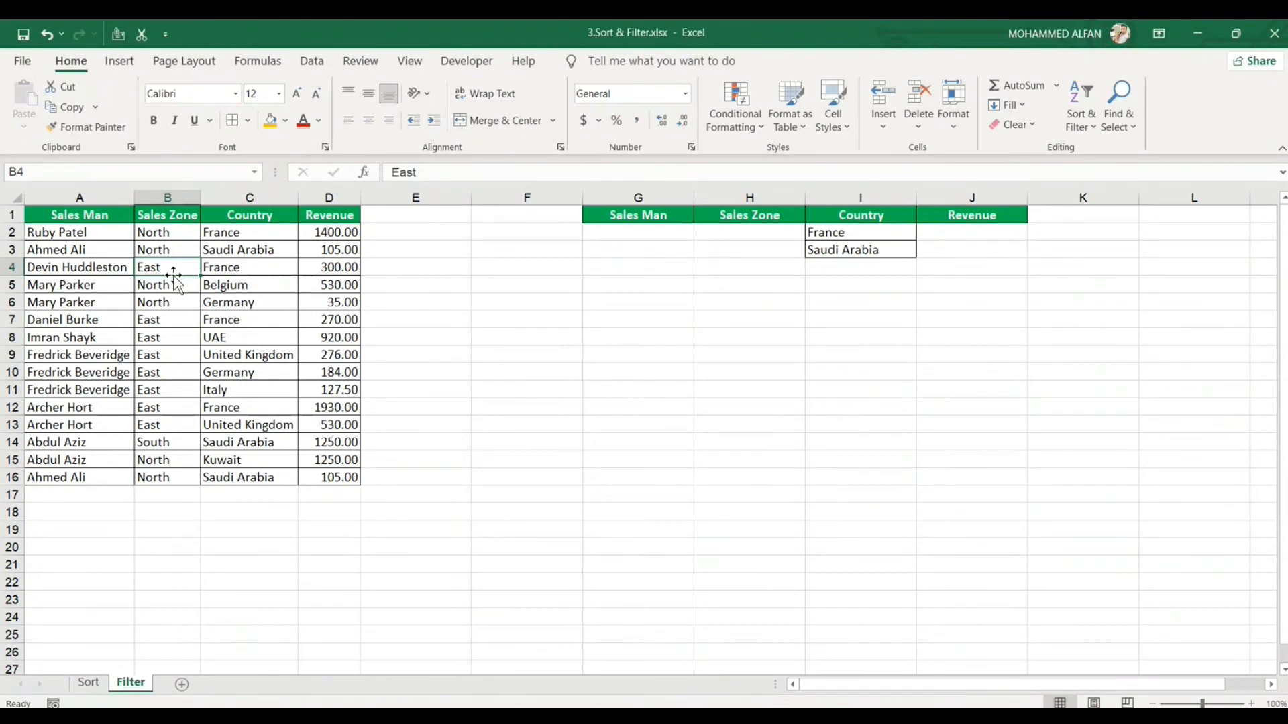
{"action": "left_click", "coordinate": [309, 60]}
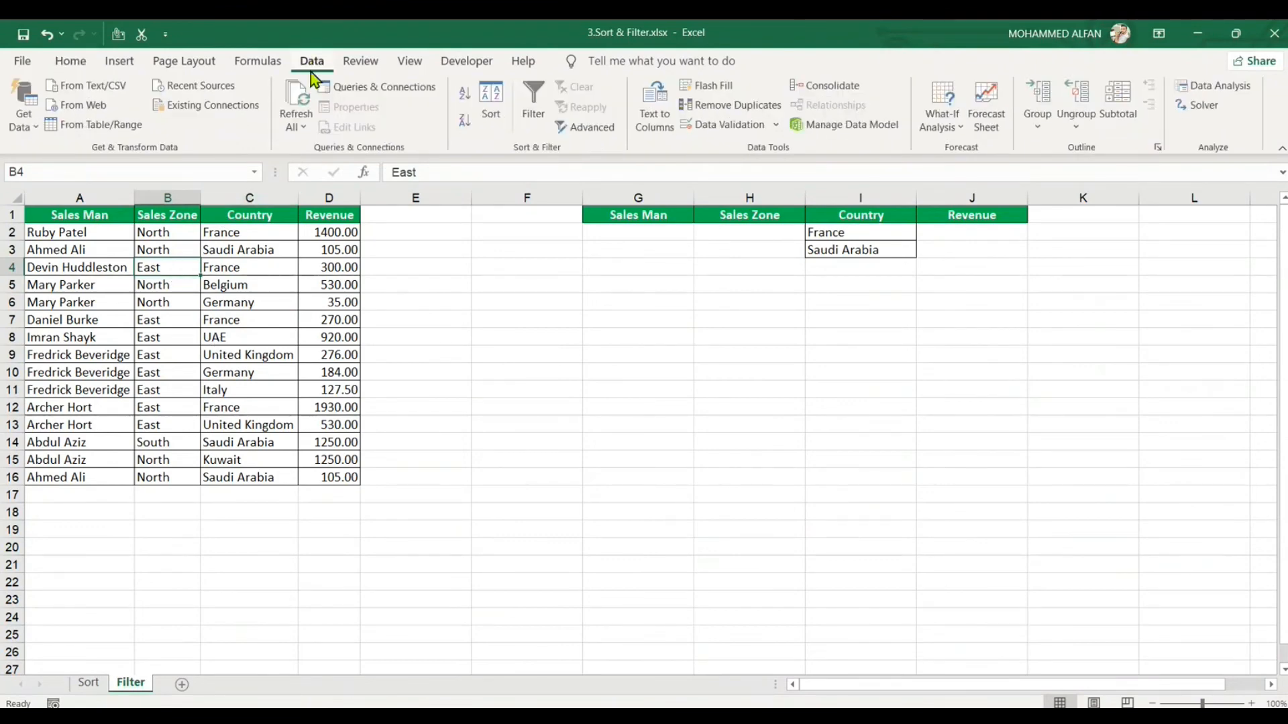
{"action": "left_click", "coordinate": [586, 127]}
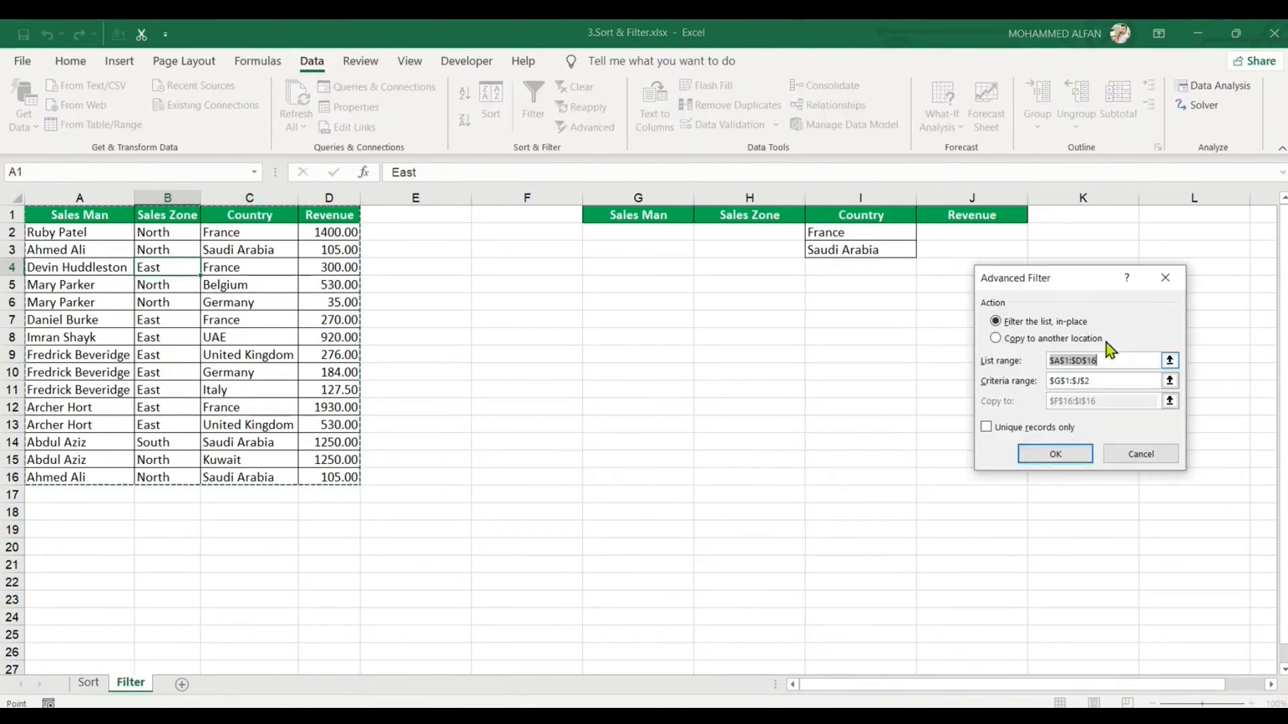
{"action": "left_click", "coordinate": [1169, 361]}
{"action": "left_click", "coordinate": [1175, 299]}
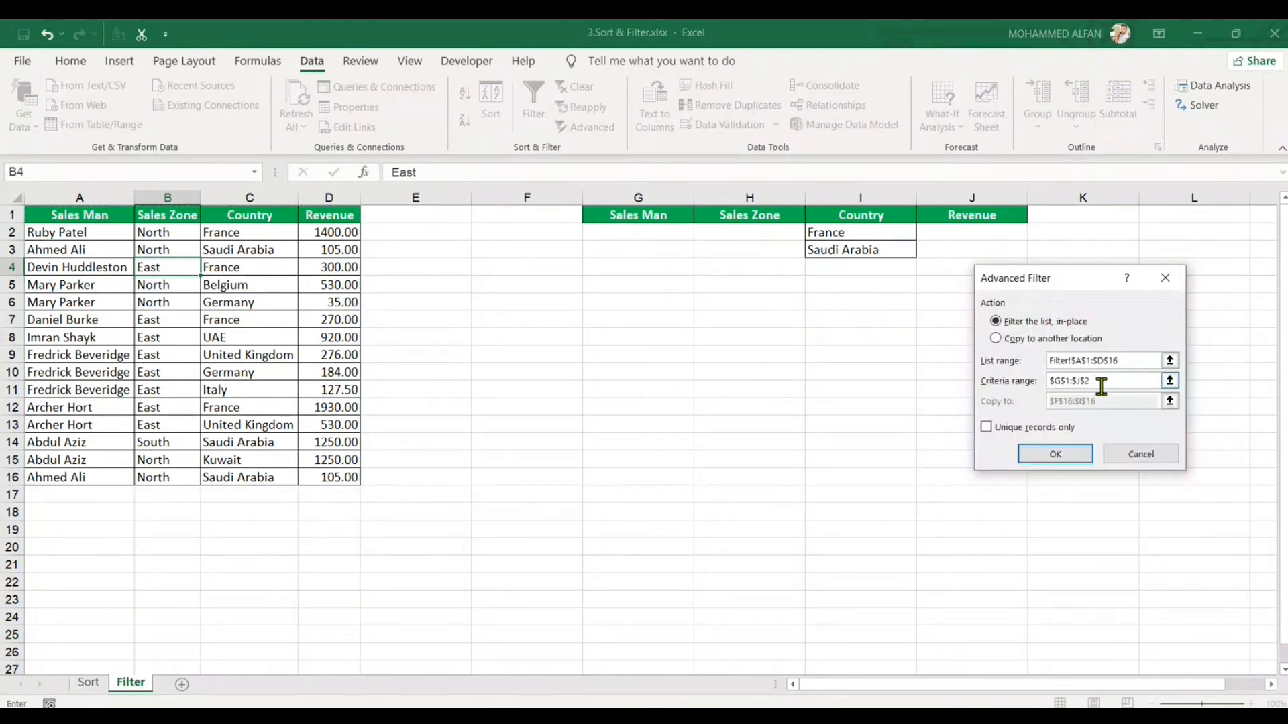
{"action": "left_click", "coordinate": [1169, 381]}
{"action": "left_click_drag", "start_coordinate": [671, 220], "coordinate": [979, 257]}
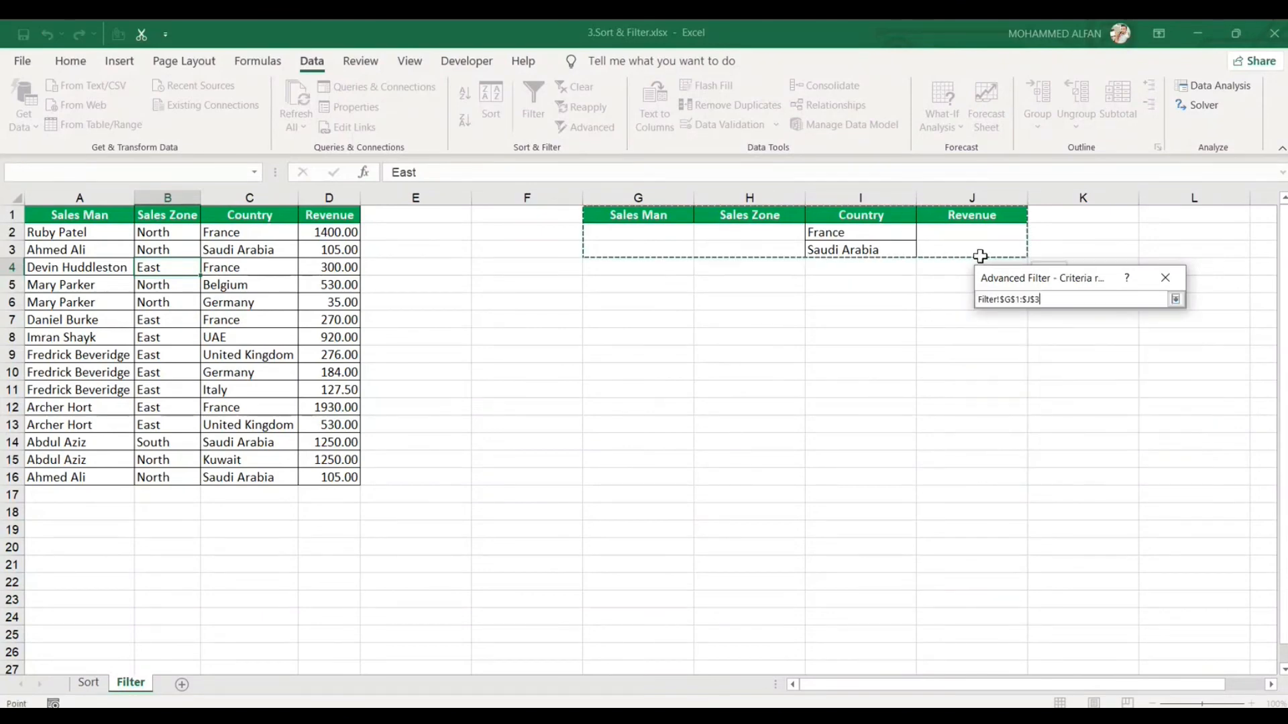
{"action": "left_click", "coordinate": [1175, 299]}
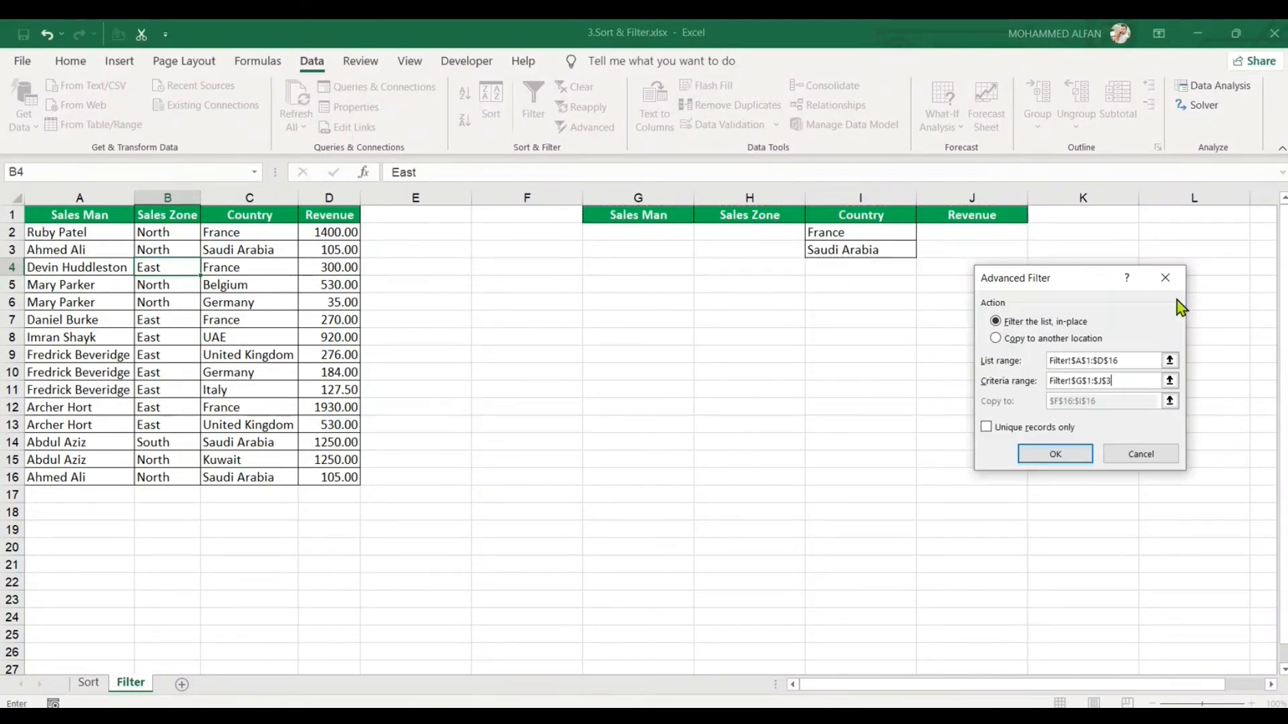
Choose copying to another location, set the copy destination to I14 and run the advanced filter
{"action": "left_click", "coordinate": [996, 339]}
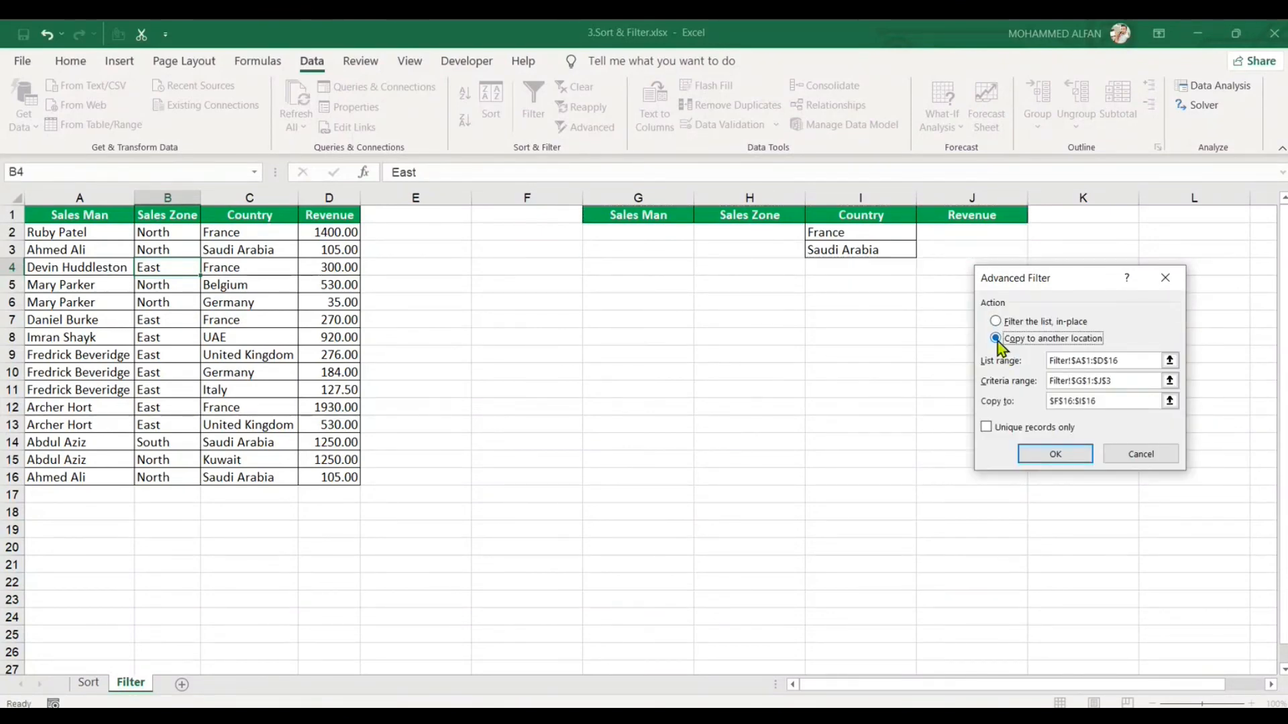
{"action": "left_click", "coordinate": [1169, 401]}
{"action": "left_click", "coordinate": [859, 445]}
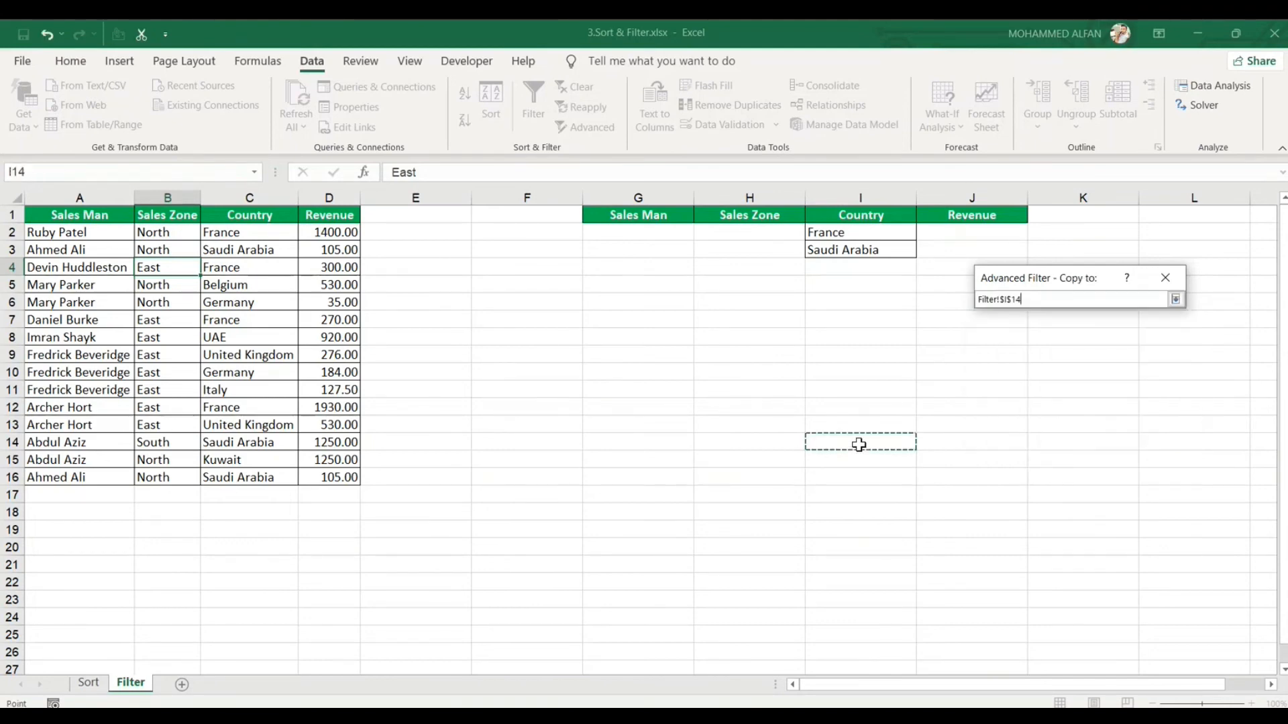
{"action": "left_click", "coordinate": [1176, 299]}
{"action": "left_click", "coordinate": [1046, 454]}
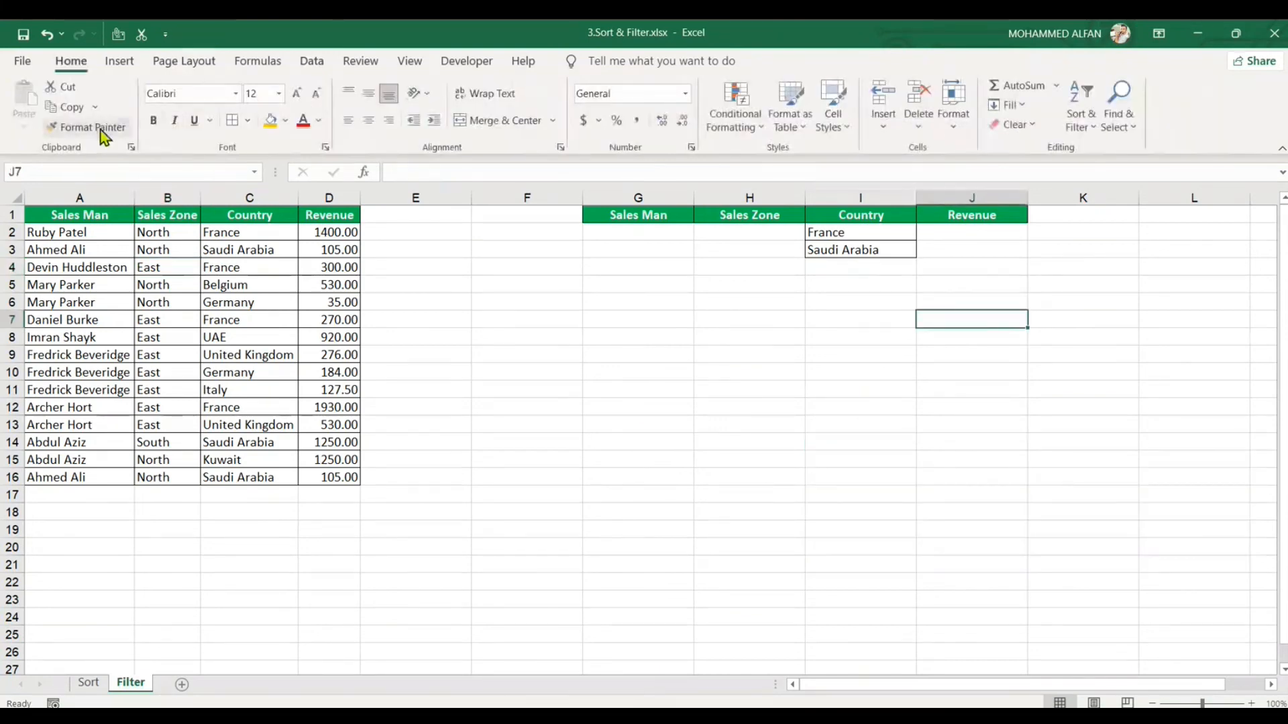
Clear the Country criteria below I1, applying the format of blank cell J7 over them with Format Painter
{"action": "left_click", "coordinate": [100, 130]}
{"action": "left_click_drag", "start_coordinate": [861, 233], "coordinate": [862, 255]}
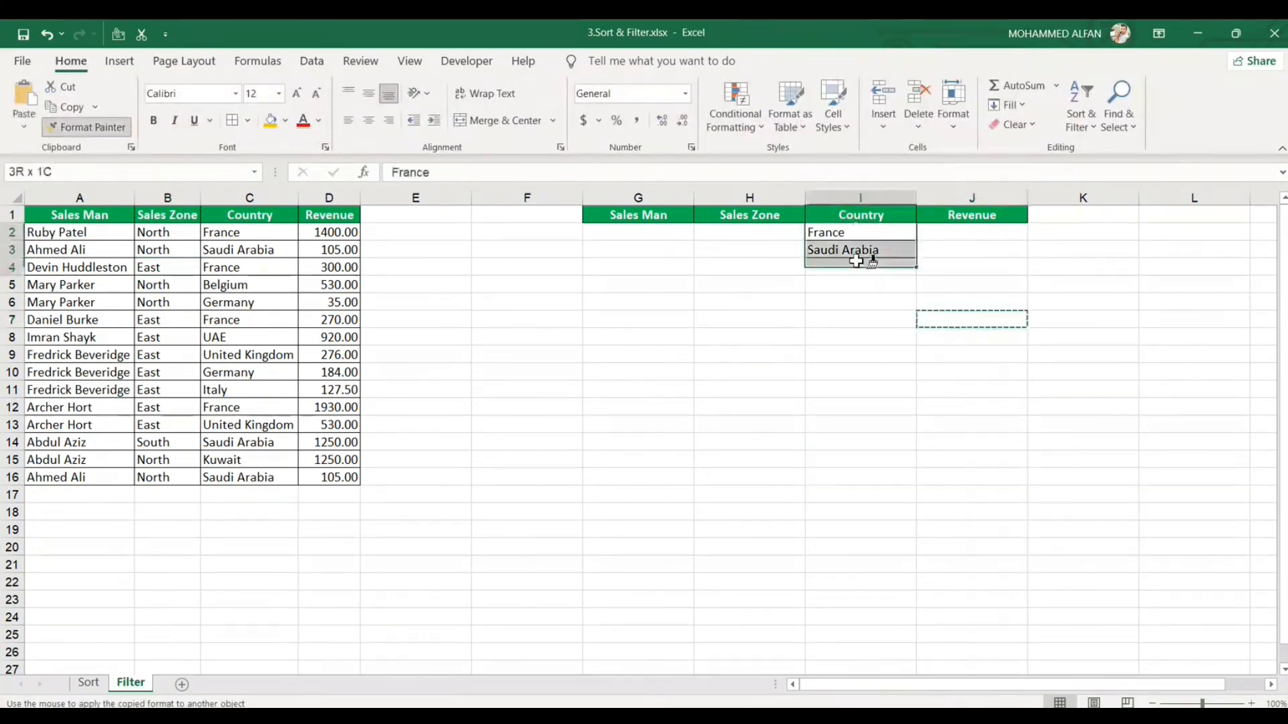
{"action": "left_click", "coordinate": [723, 439]}
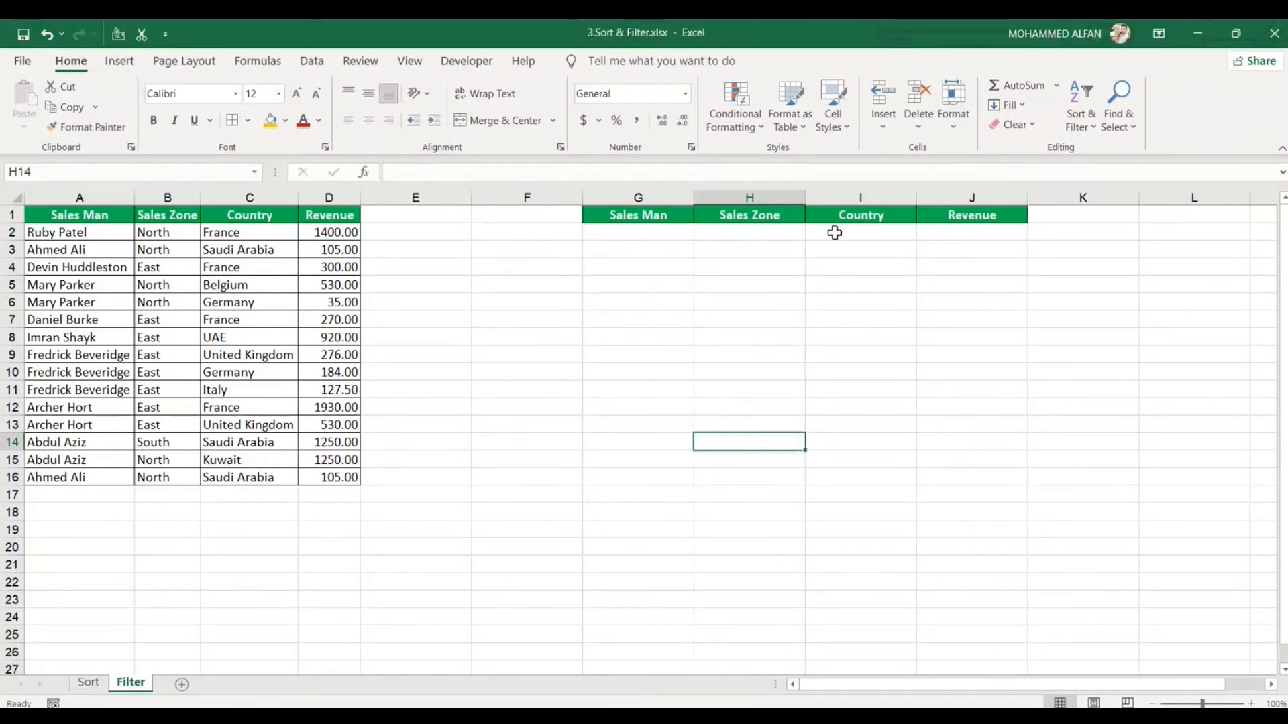
Enter the wildcard criterion M* under Sales Man in G2
{"action": "left_click", "coordinate": [658, 233]}
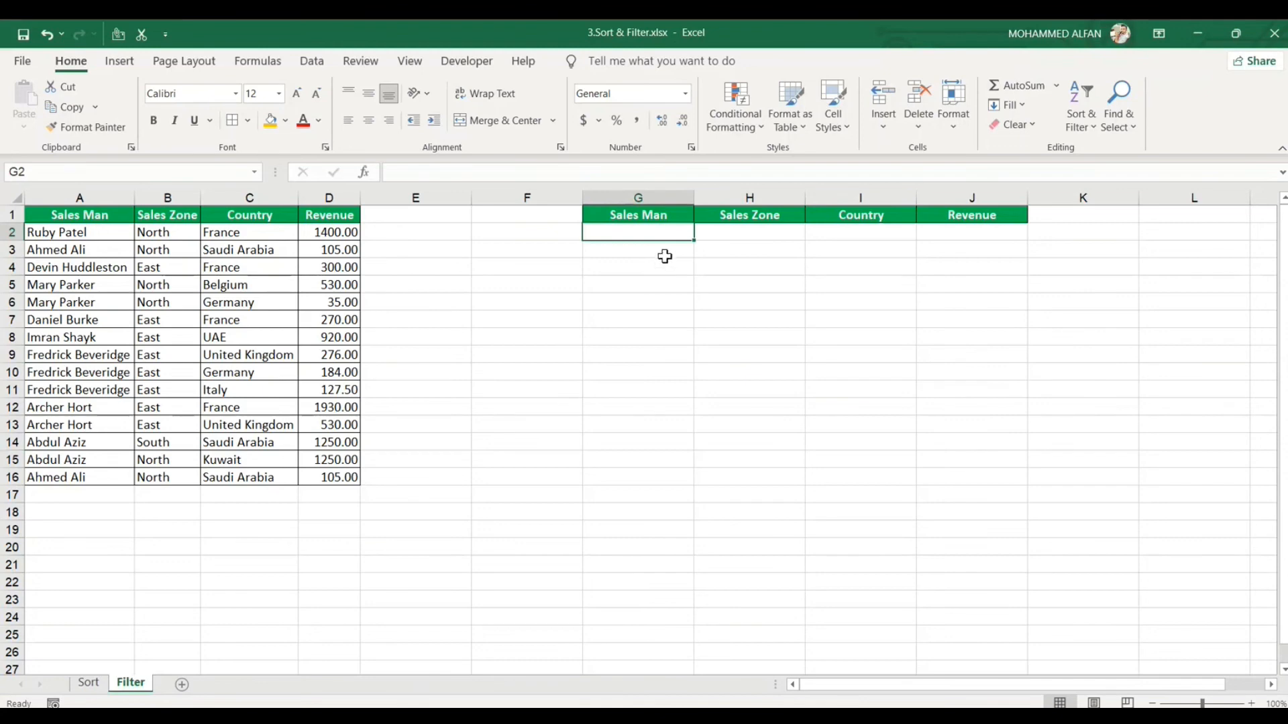
{"action": "type", "text": "M*"}
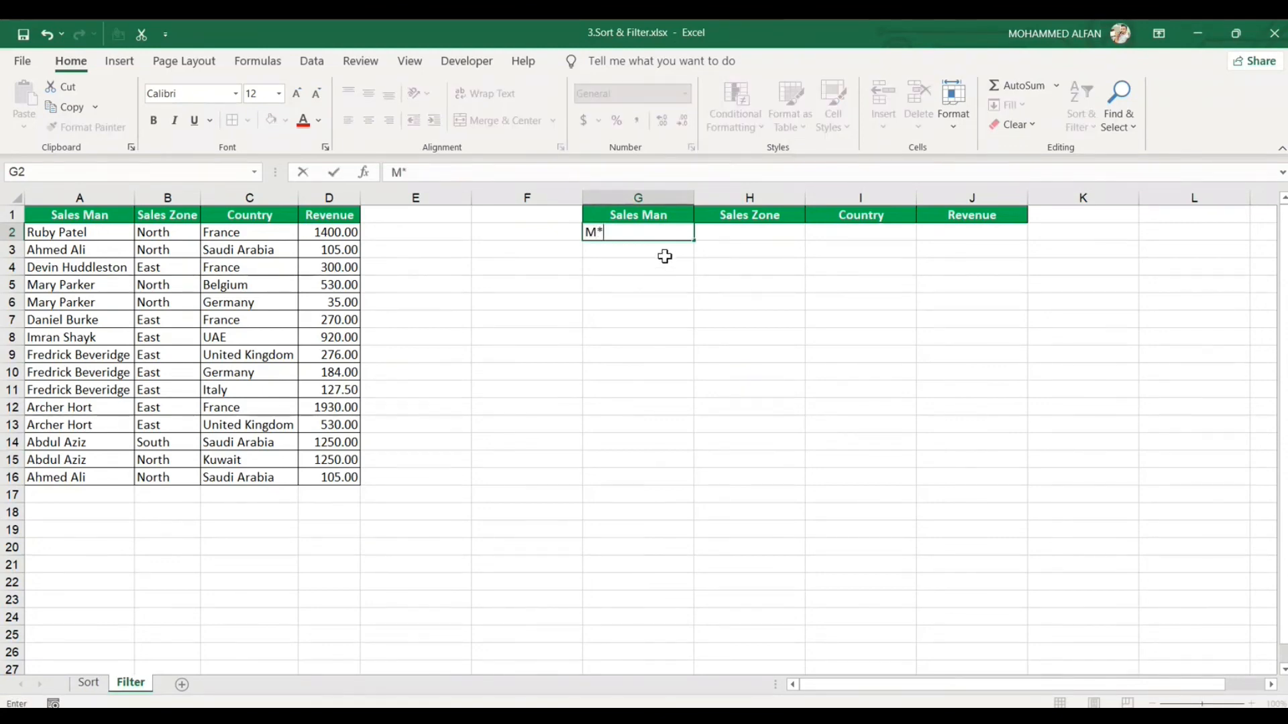
{"action": "key", "text": "Return"}
{"action": "left_click", "coordinate": [701, 342]}
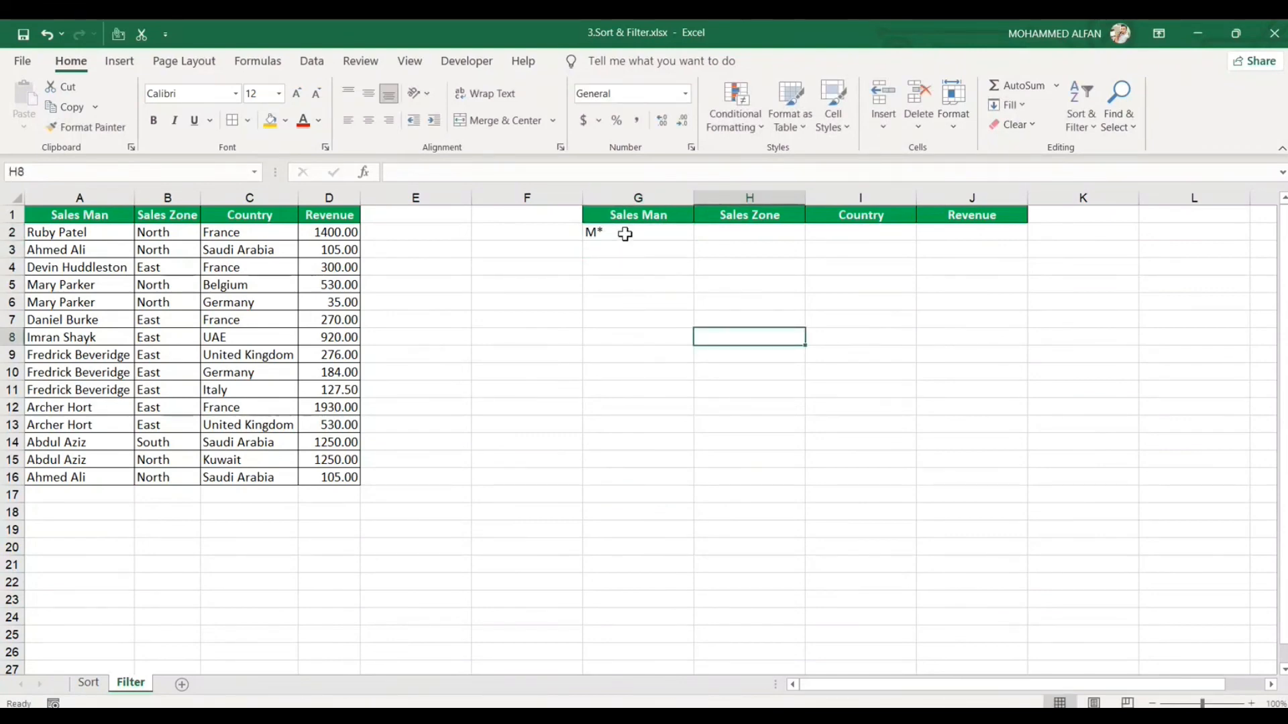
{"action": "left_click", "coordinate": [624, 233]}
{"action": "left_click", "coordinate": [828, 357]}
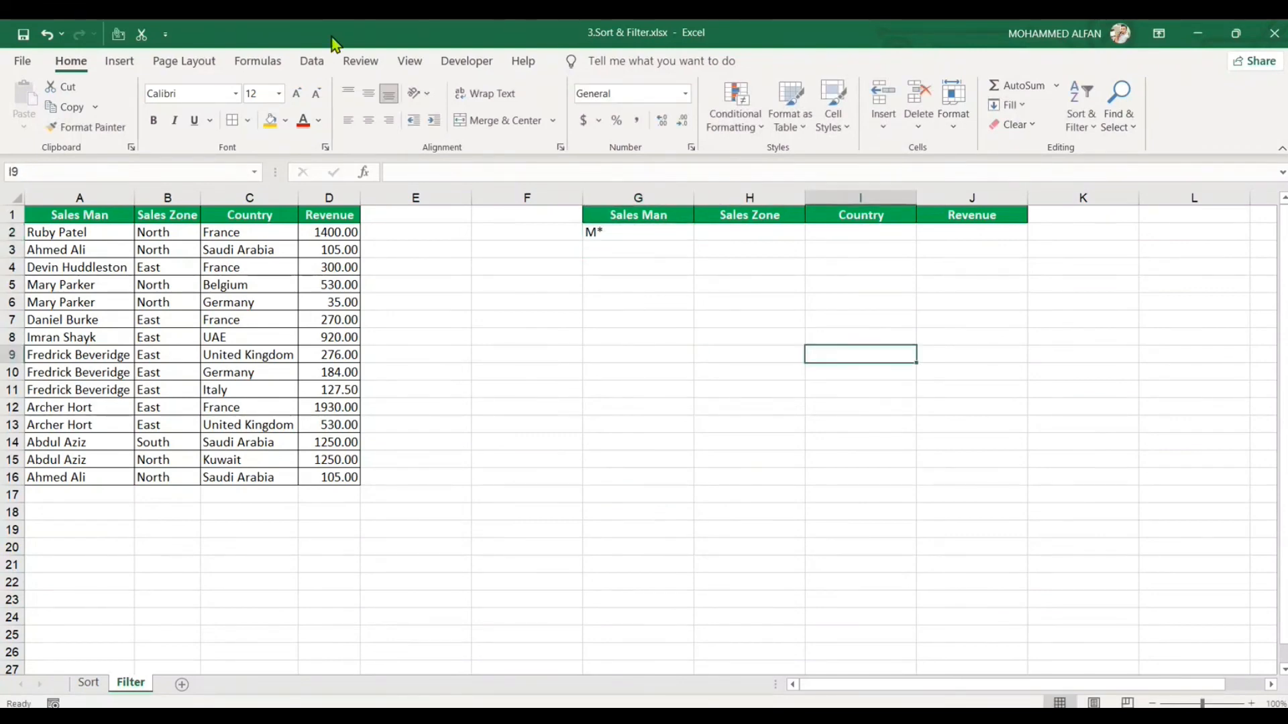
Open the Advanced Filter for the sales table, keep A1:D16 as the list range and choose copying to another location
{"action": "left_click", "coordinate": [212, 283]}
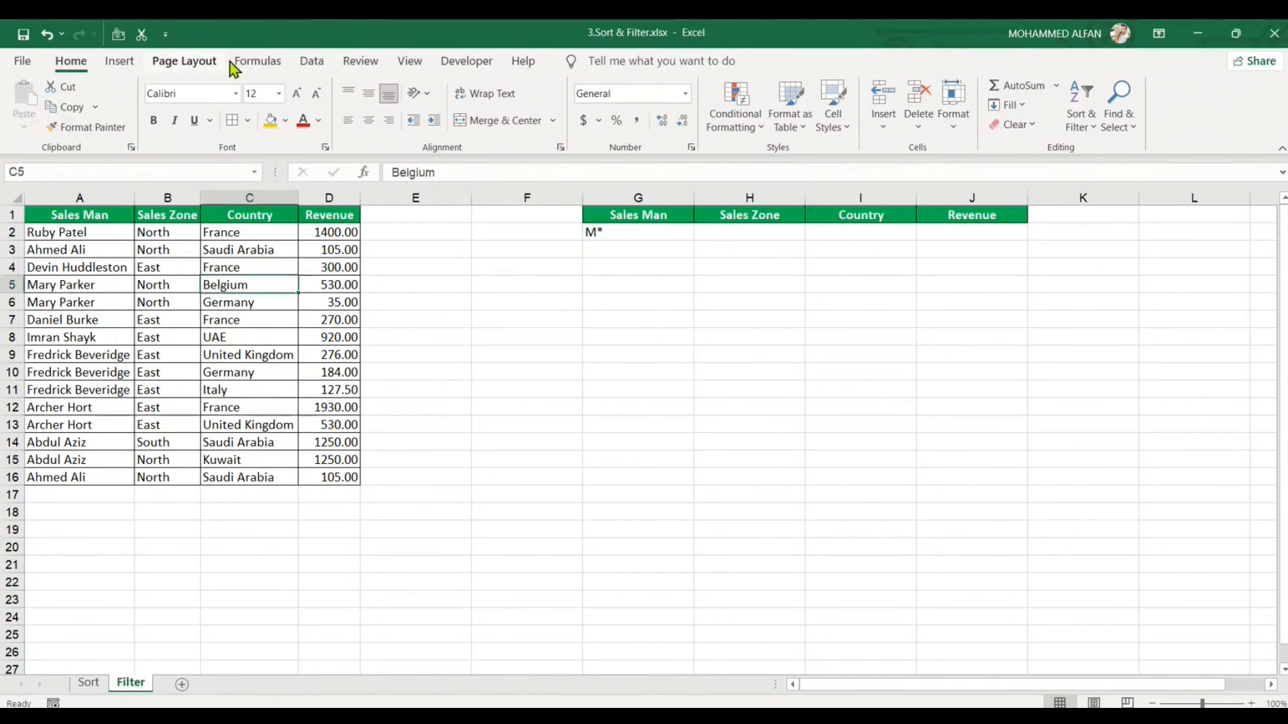
{"action": "left_click", "coordinate": [301, 65]}
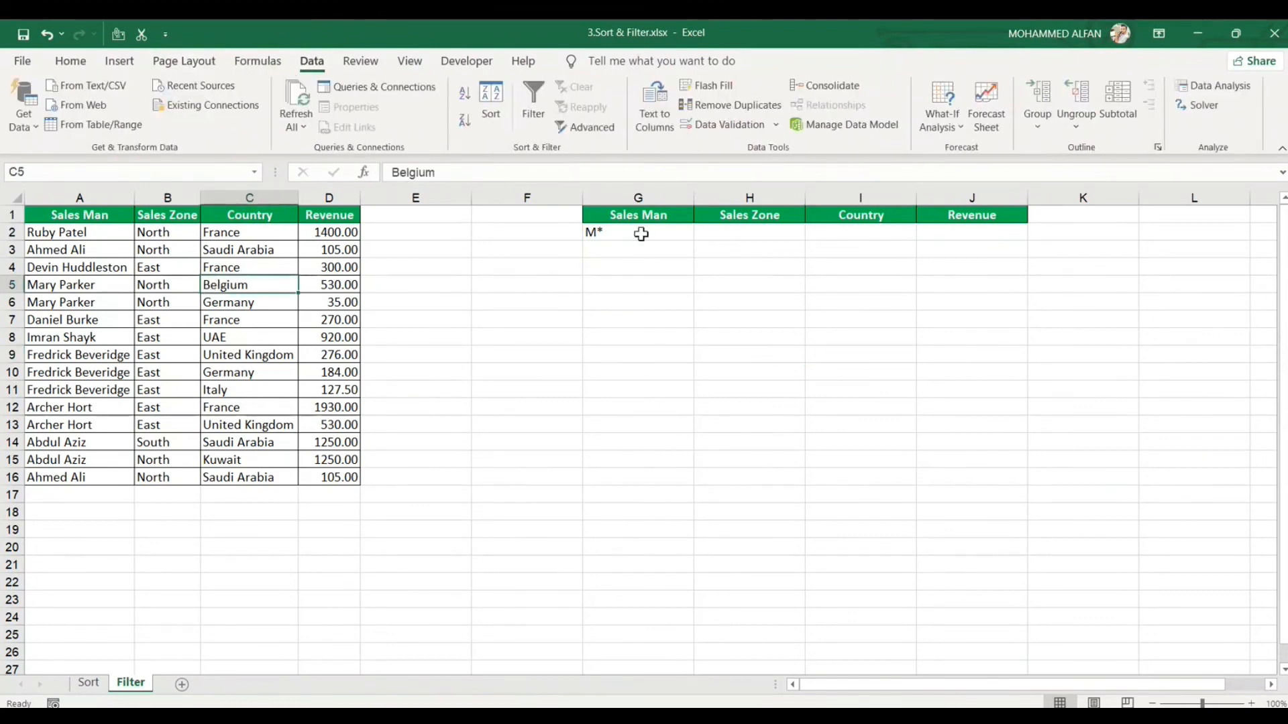
{"action": "left_click", "coordinate": [579, 129]}
{"action": "left_click", "coordinate": [1169, 361]}
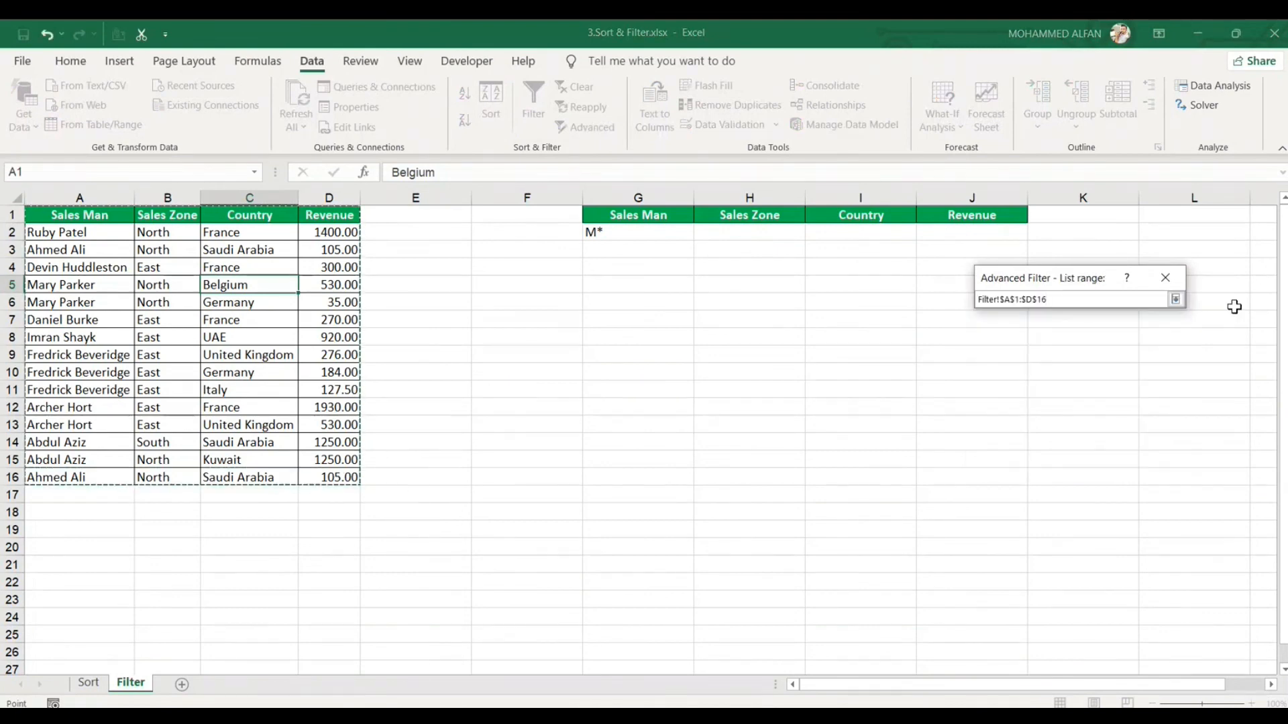
{"action": "left_click", "coordinate": [1175, 299]}
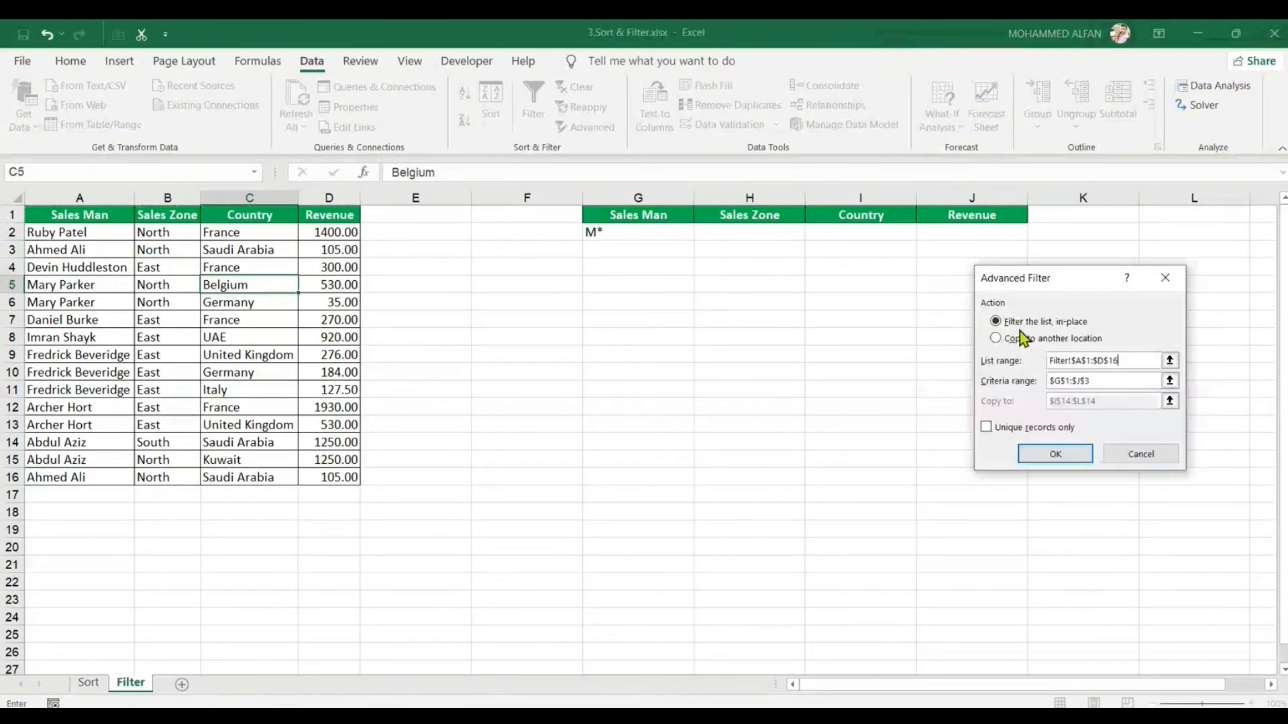
{"action": "left_click", "coordinate": [1022, 339]}
Set the criteria range to G1:J2 and the copy destination to H14, run the advanced filter and select the extracted Sales Man entries
{"action": "left_click", "coordinate": [1169, 380]}
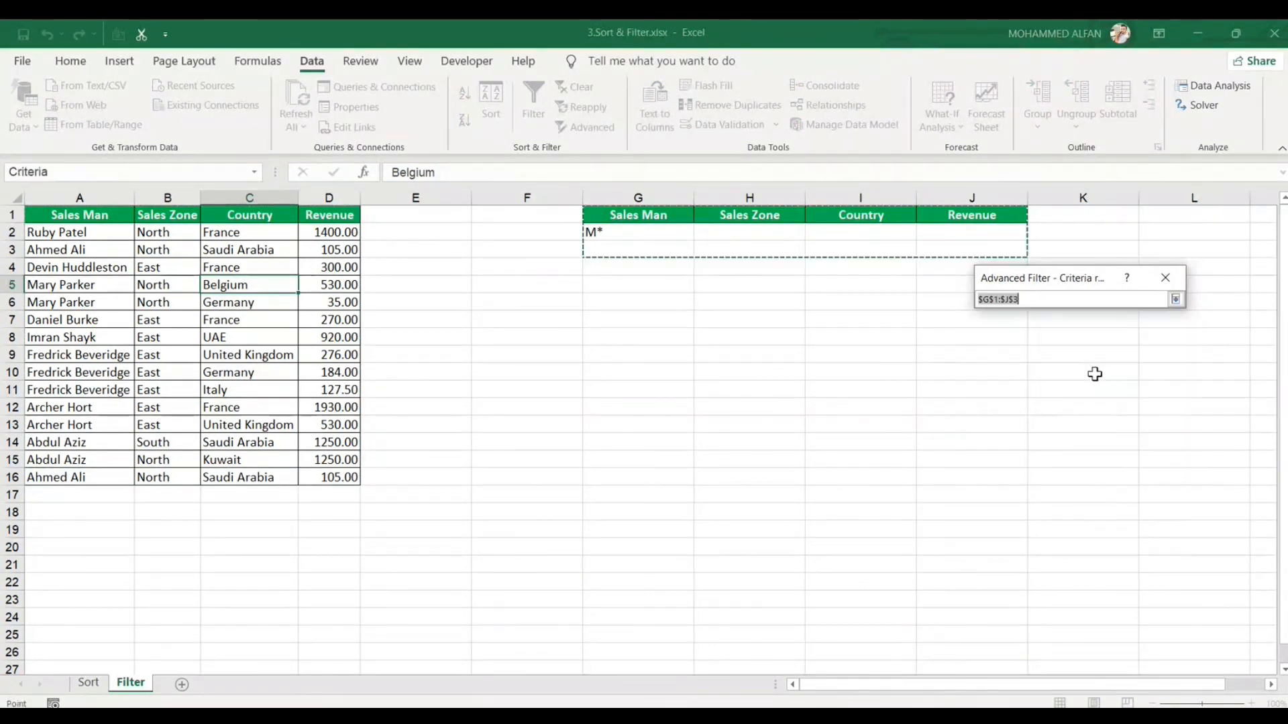
{"action": "left_click_drag", "start_coordinate": [601, 213], "coordinate": [982, 236]}
{"action": "left_click", "coordinate": [1175, 299]}
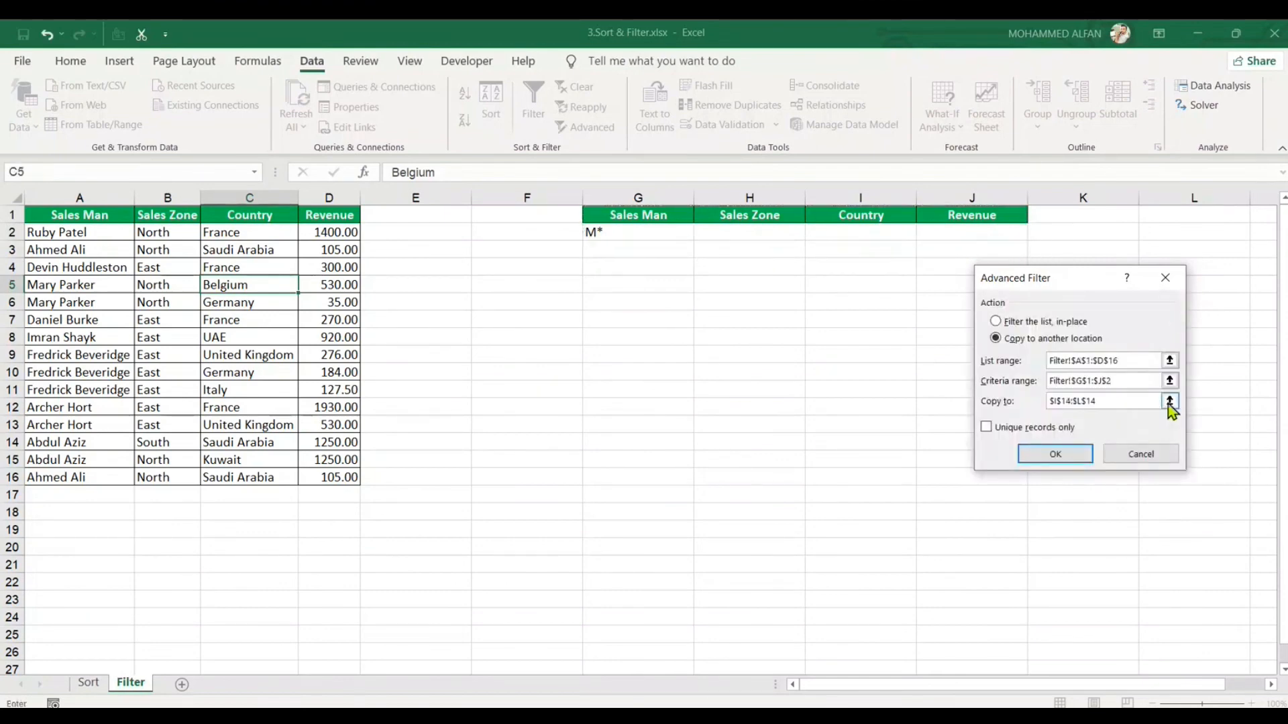
{"action": "left_click", "coordinate": [1169, 397]}
{"action": "left_click", "coordinate": [751, 440]}
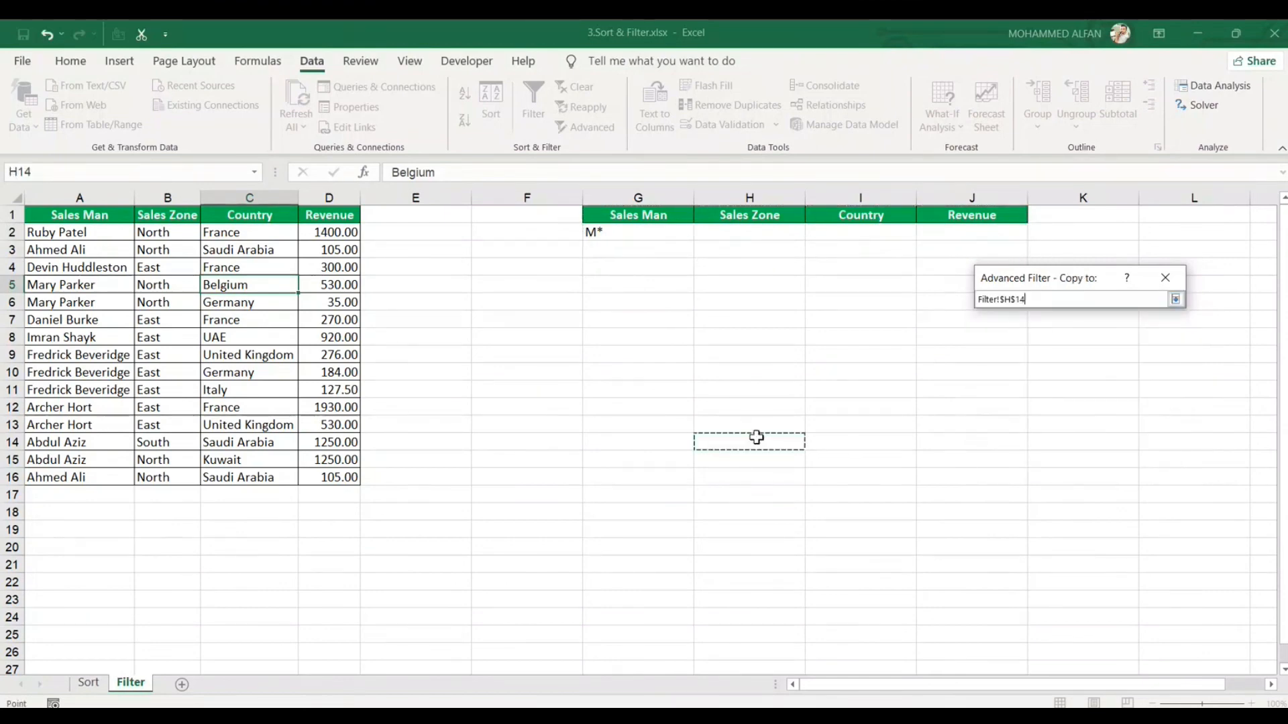
{"action": "left_click", "coordinate": [1175, 300]}
{"action": "left_click", "coordinate": [1055, 454]}
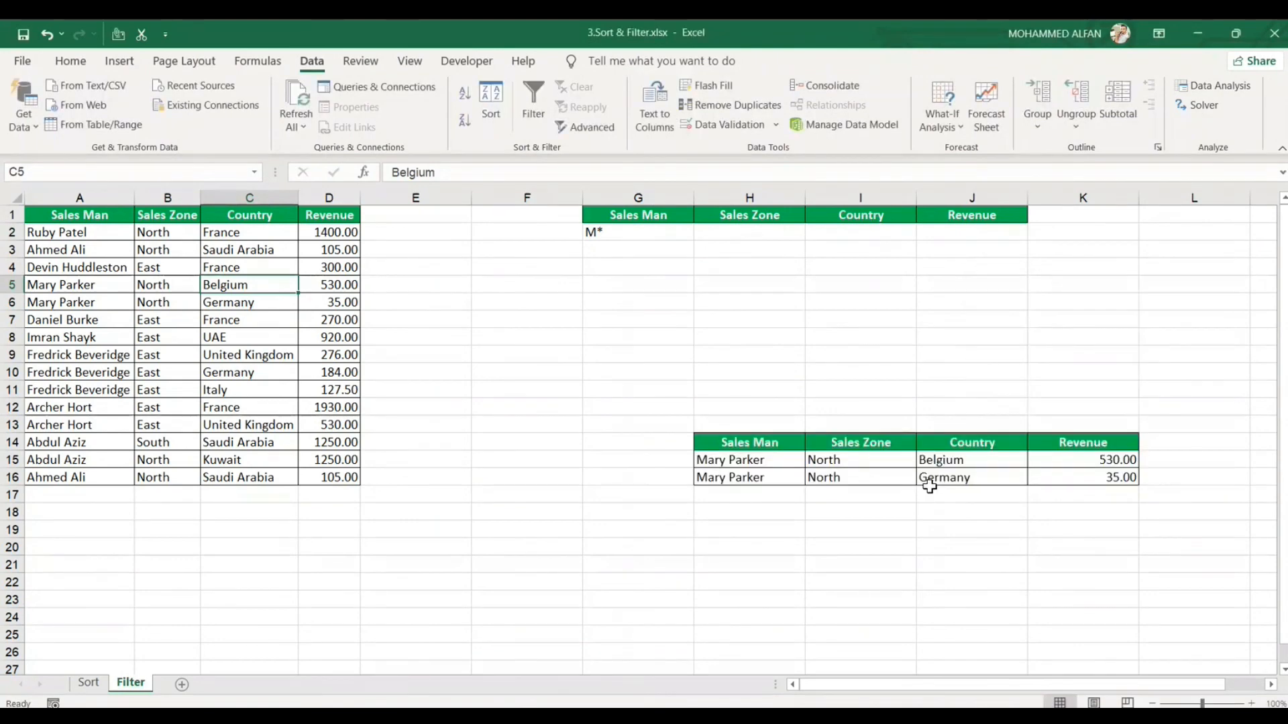
{"action": "left_click_drag", "start_coordinate": [712, 460], "coordinate": [720, 477]}
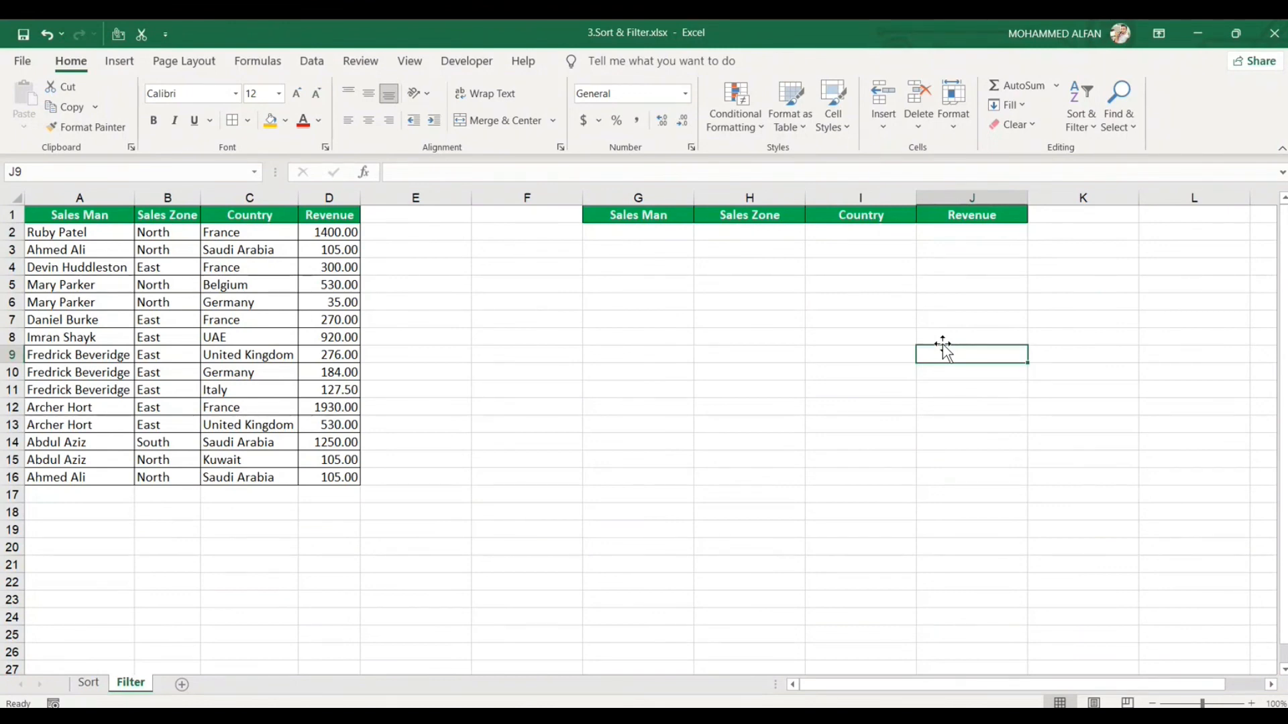
Enter the criterion <500 under Revenue in J2
{"action": "left_click", "coordinate": [980, 237]}
{"action": "type", "text": "<"}
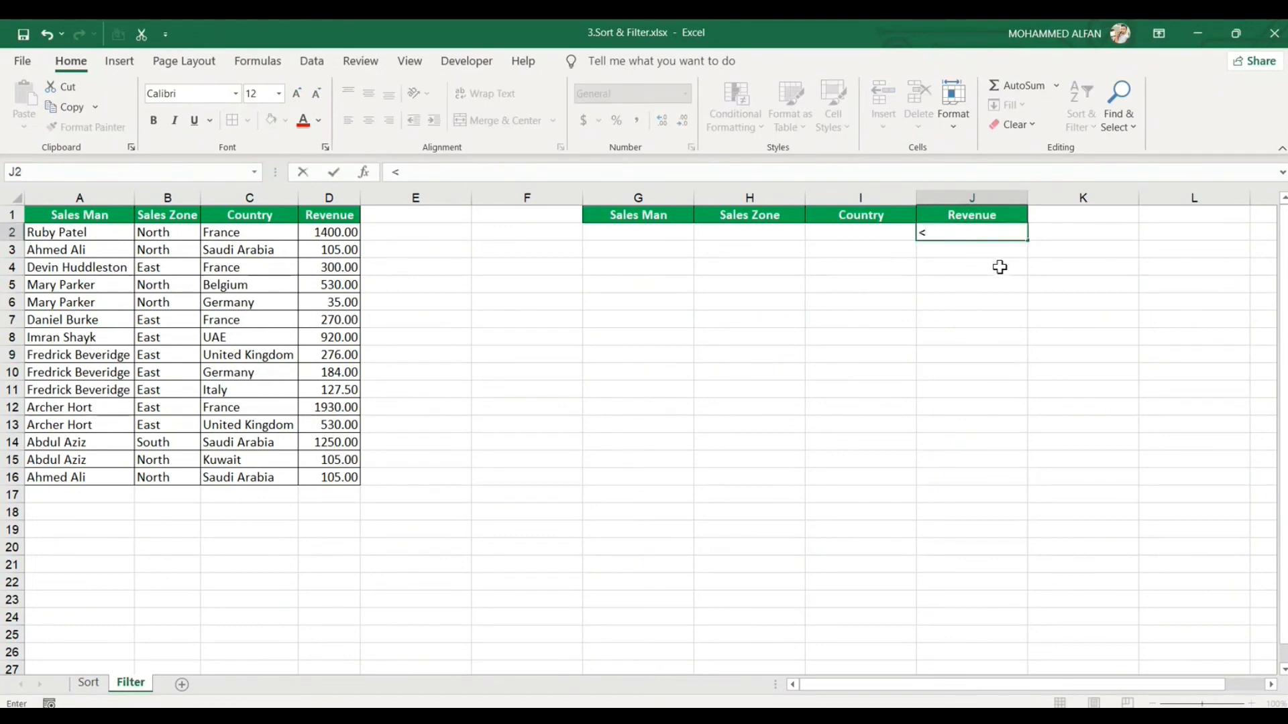
{"action": "type", "text": "500"}
Open the Advanced Filter for the sales table, choose copying to another location and reselect A1:D16 as the list range
{"action": "left_click", "coordinate": [167, 302]}
{"action": "left_click", "coordinate": [312, 61]}
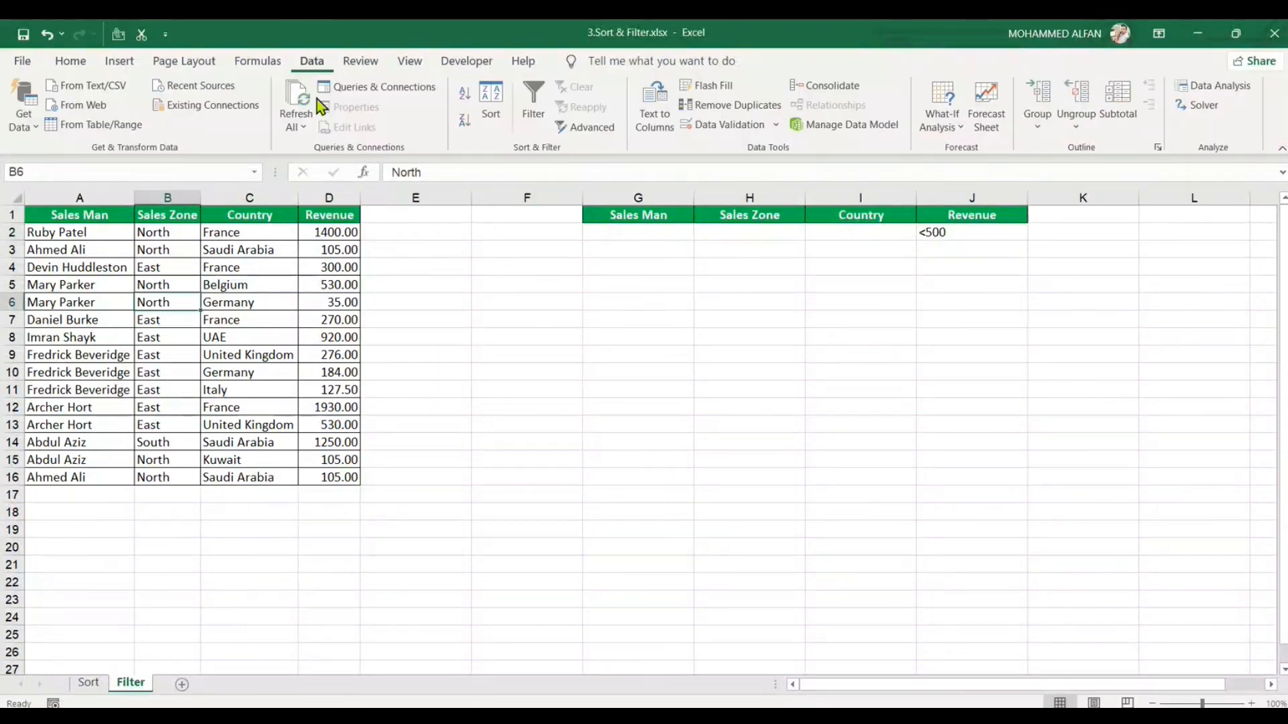
{"action": "left_click", "coordinate": [587, 127]}
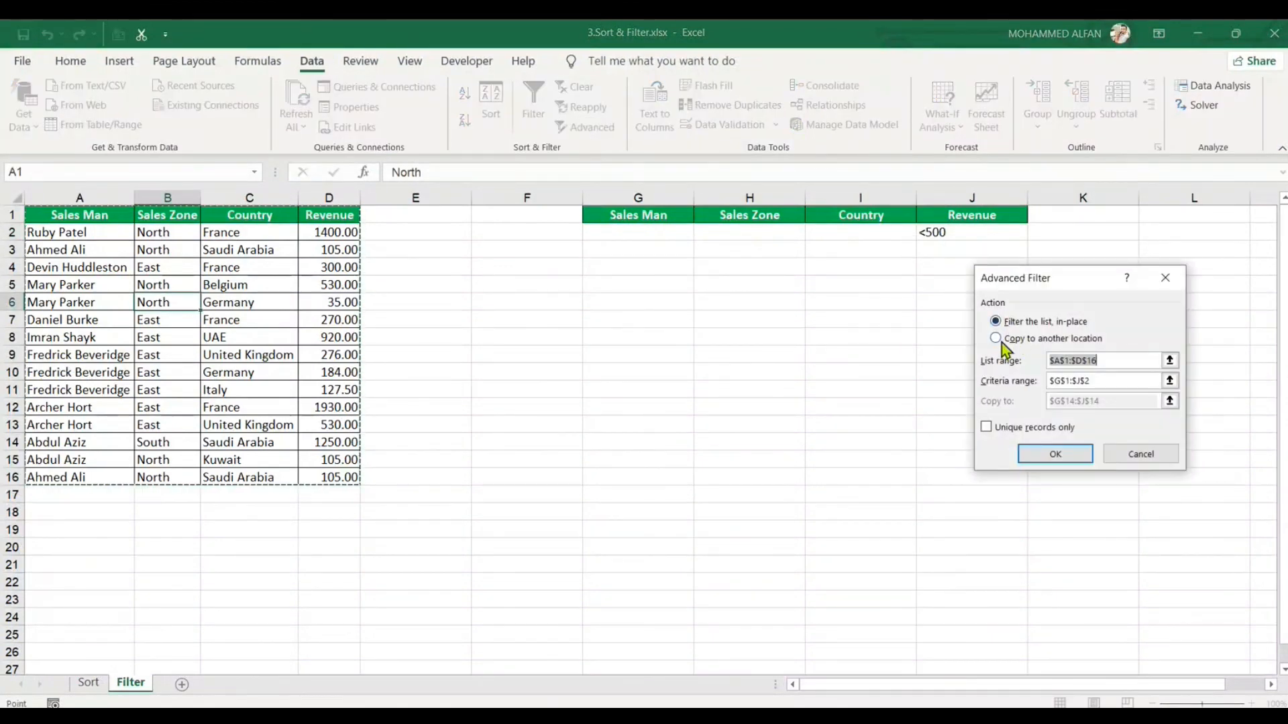
{"action": "left_click", "coordinate": [996, 338]}
{"action": "left_click", "coordinate": [1170, 361]}
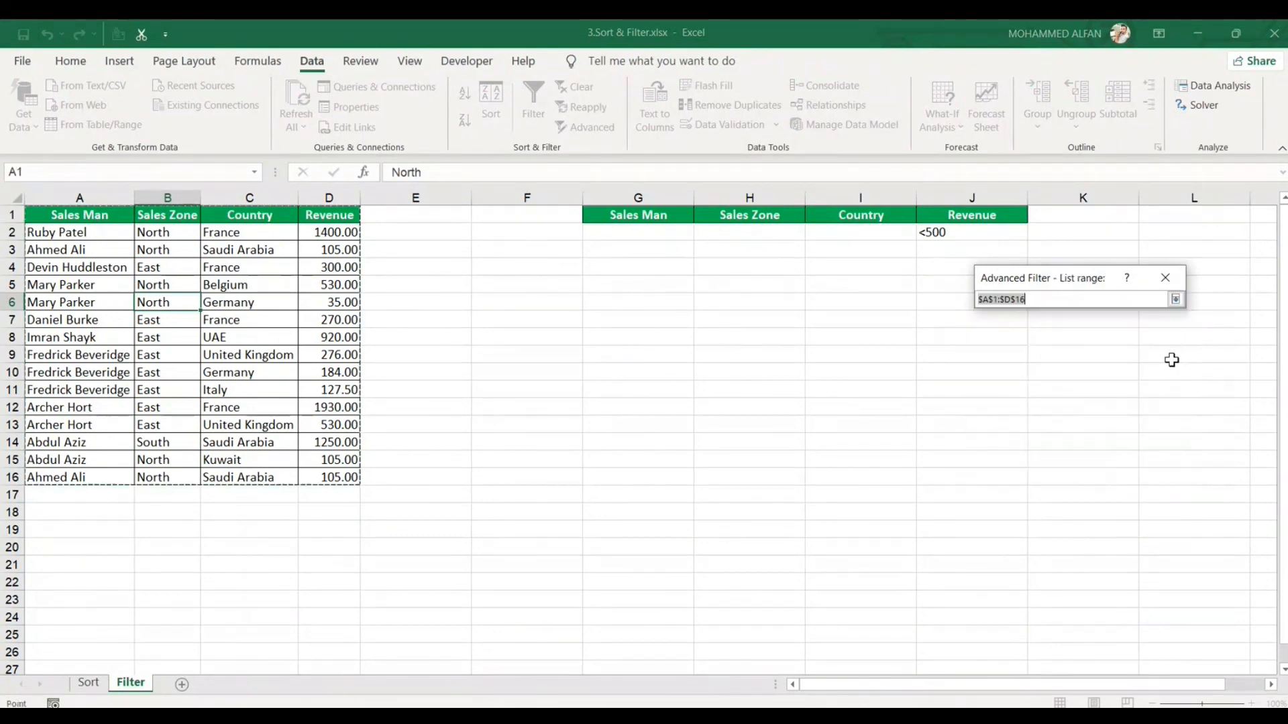
{"action": "left_click", "coordinate": [1175, 299]}
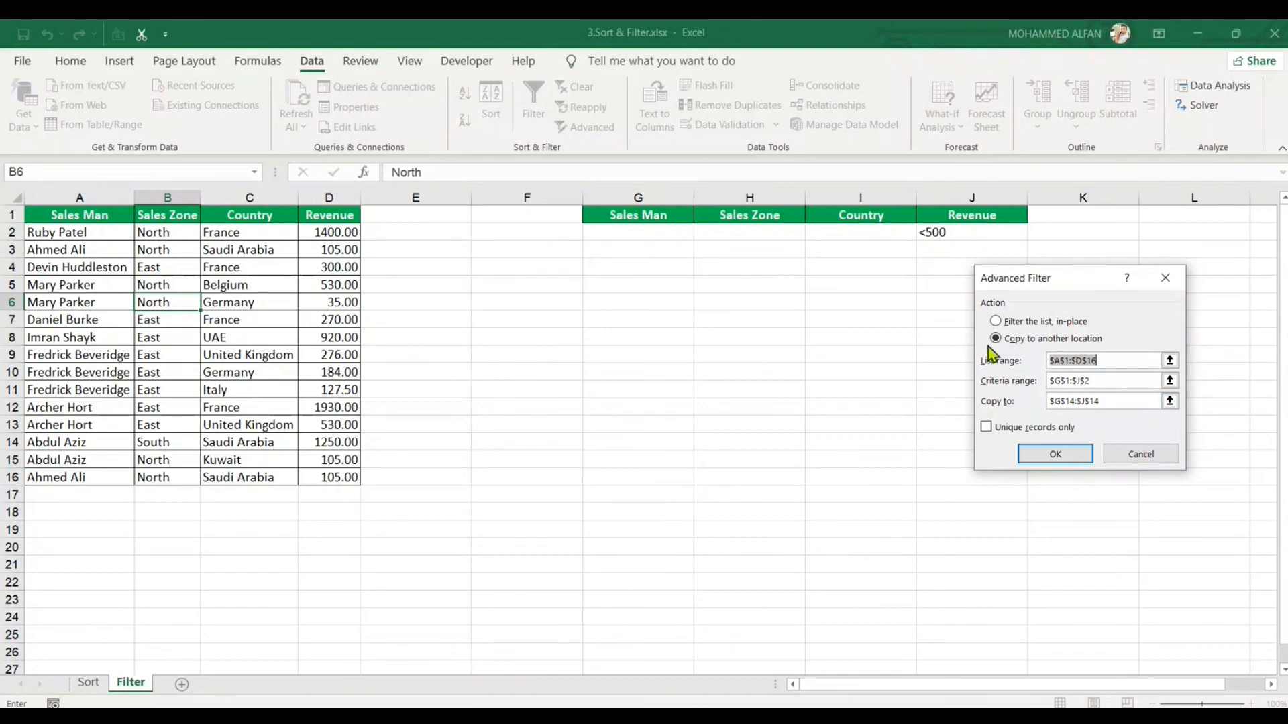
{"action": "left_click", "coordinate": [1171, 362]}
{"action": "left_click_drag", "start_coordinate": [78, 215], "coordinate": [332, 478]}
{"action": "left_click", "coordinate": [1175, 299]}
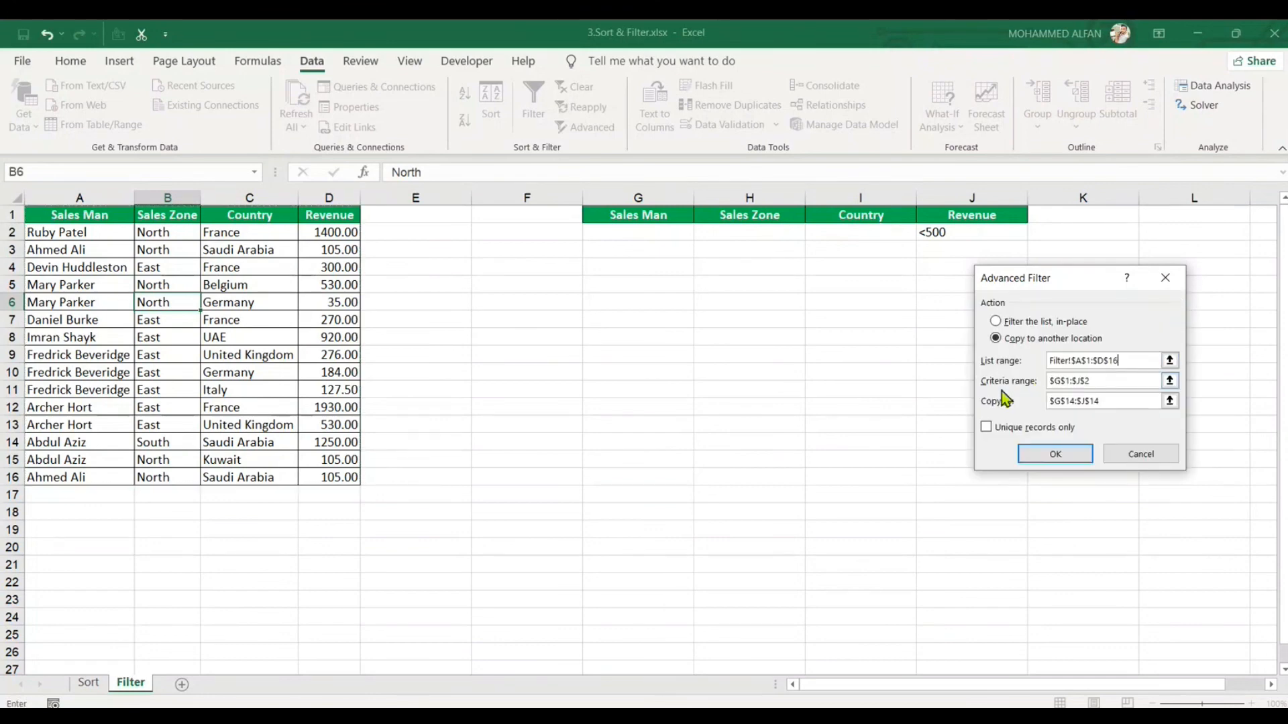
Reselect G1:J2 as the criteria range, set the copy destination to H15, run the advanced filter and select the extracted revenues K16:K24
{"action": "left_click", "coordinate": [1170, 381]}
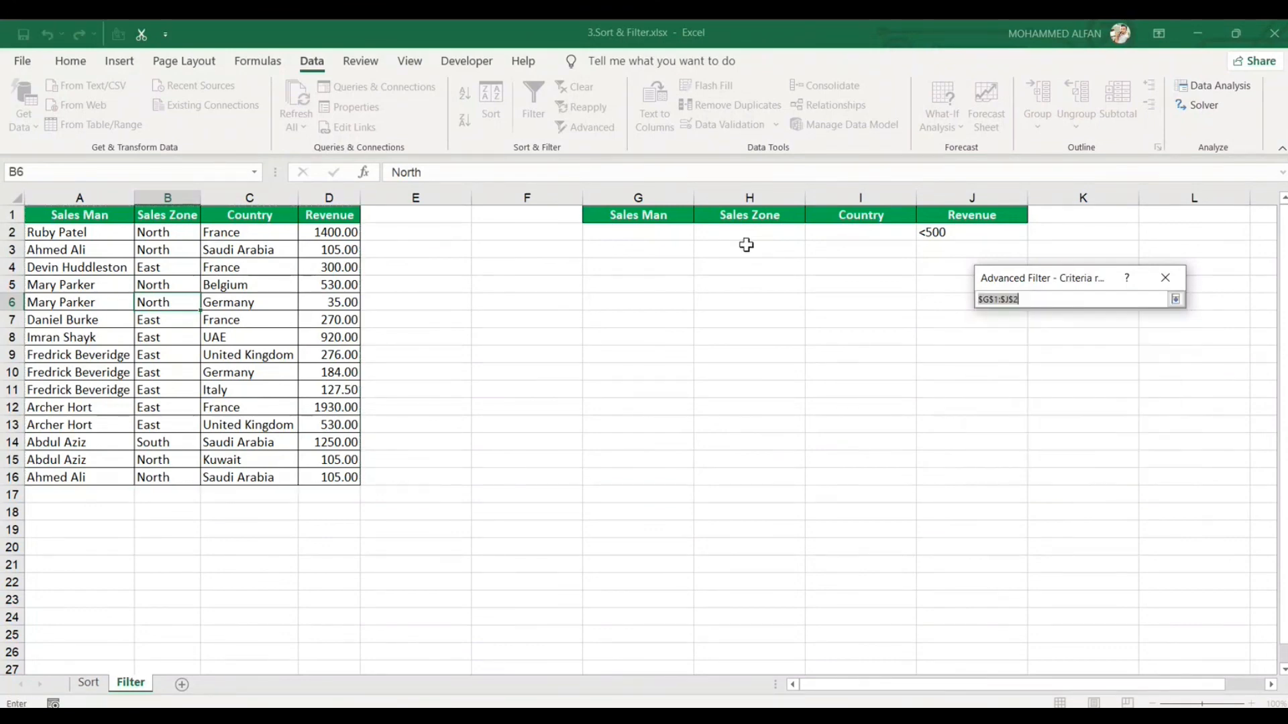
{"action": "left_click", "coordinate": [645, 218]}
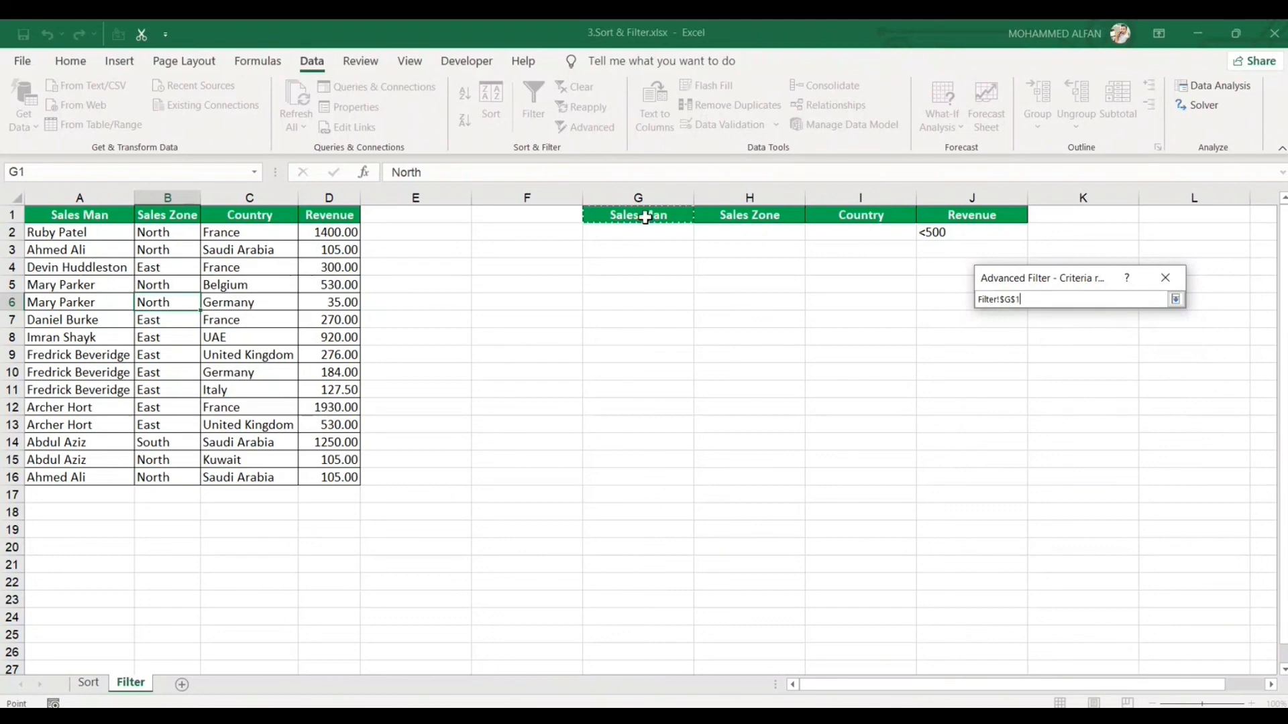
{"action": "left_click", "coordinate": [1175, 299]}
{"action": "left_click", "coordinate": [1170, 400]}
{"action": "left_click", "coordinate": [711, 459]}
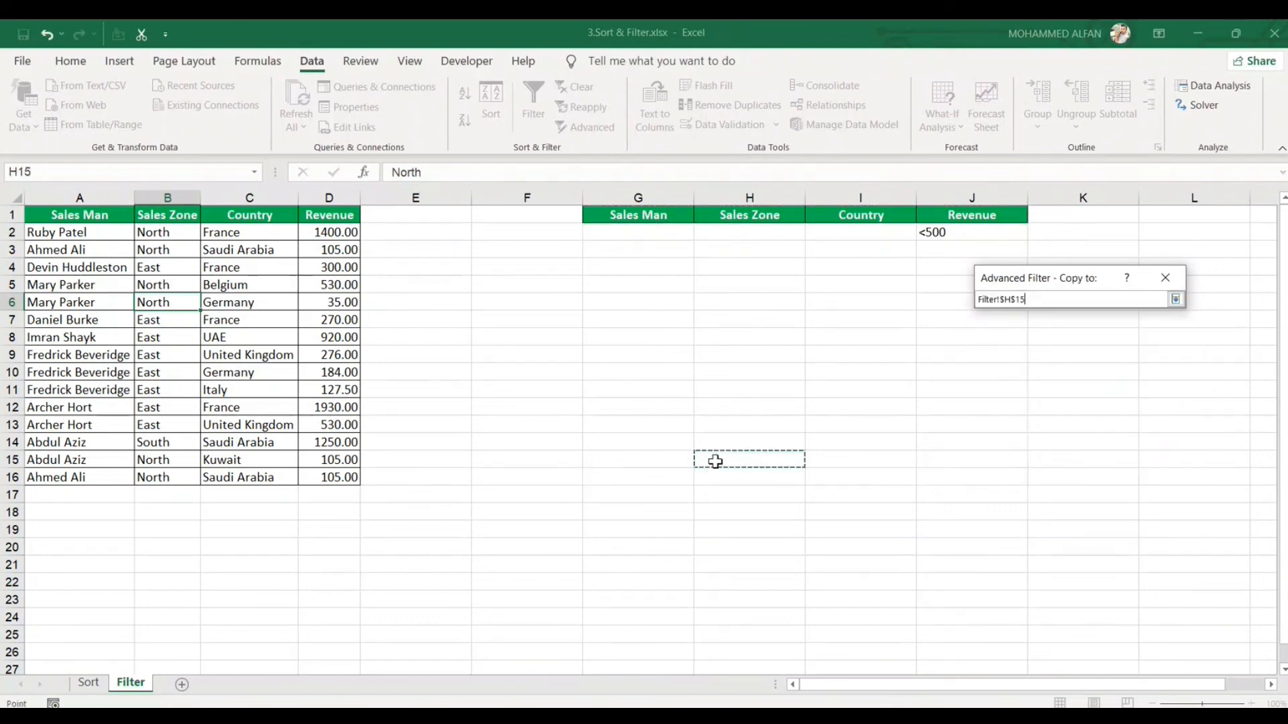
{"action": "left_click", "coordinate": [1176, 299]}
{"action": "left_click", "coordinate": [1061, 450]}
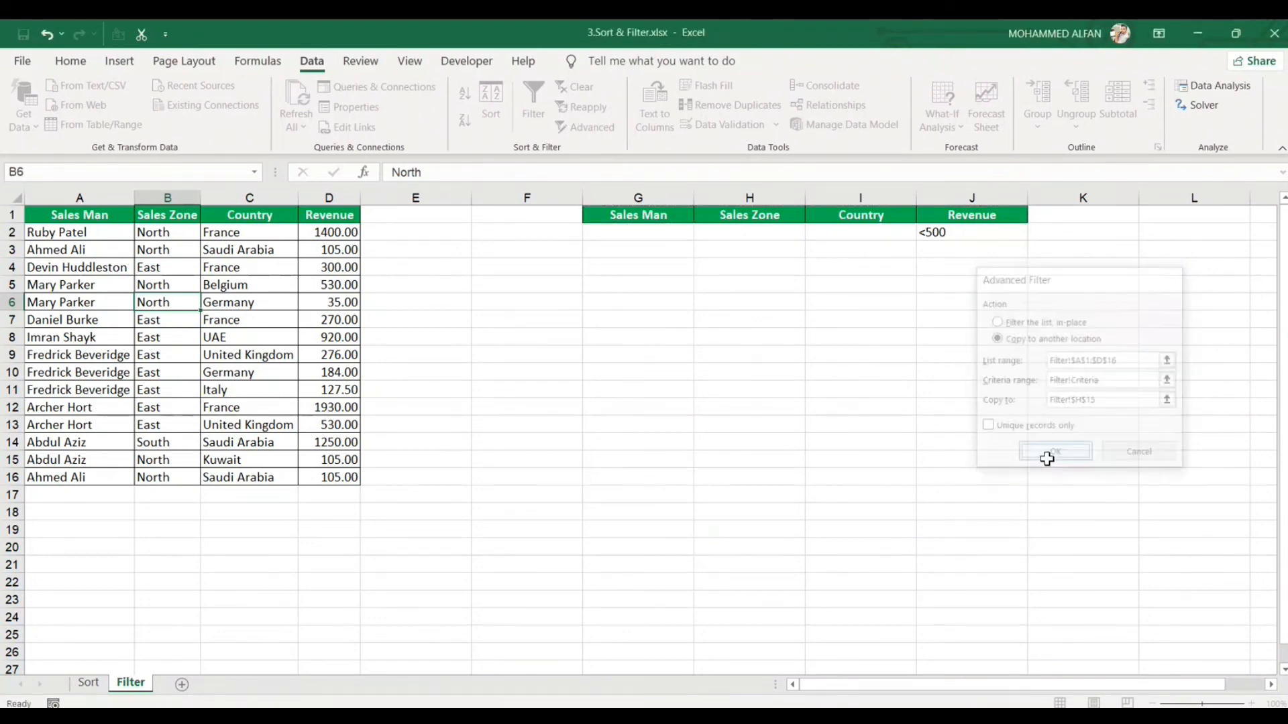
{"action": "left_click_drag", "start_coordinate": [1096, 478], "coordinate": [1104, 617]}
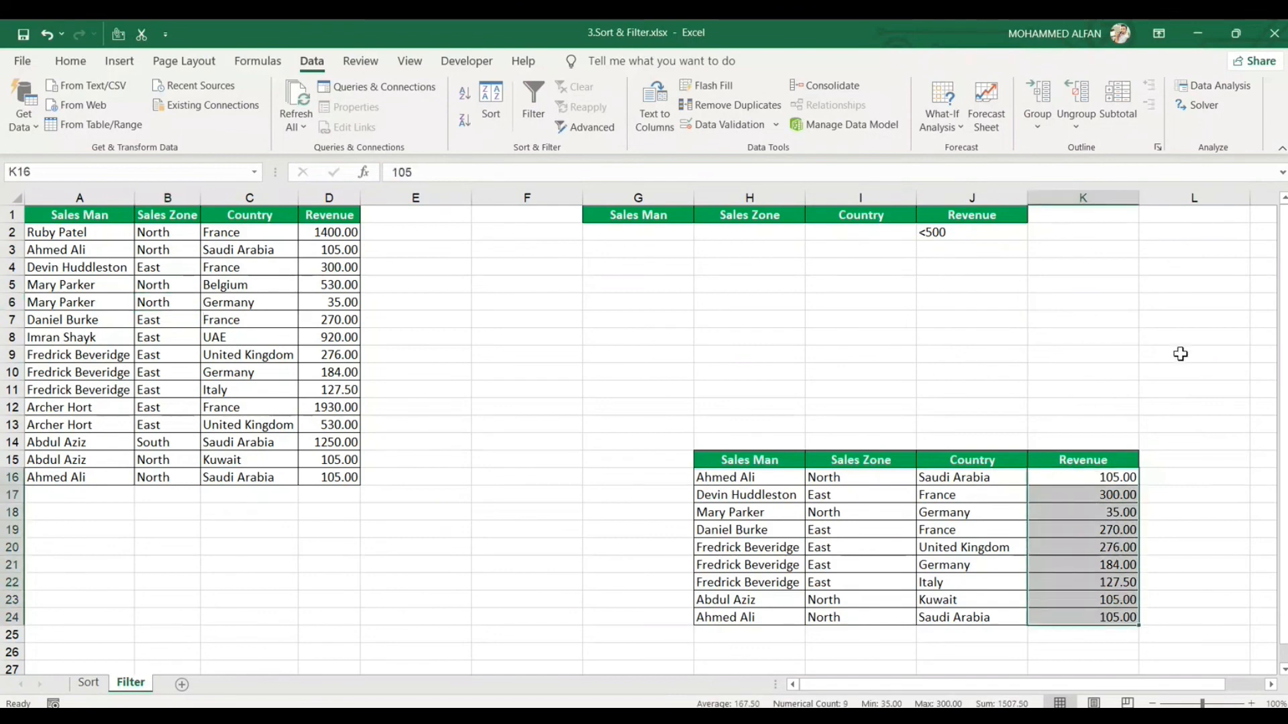